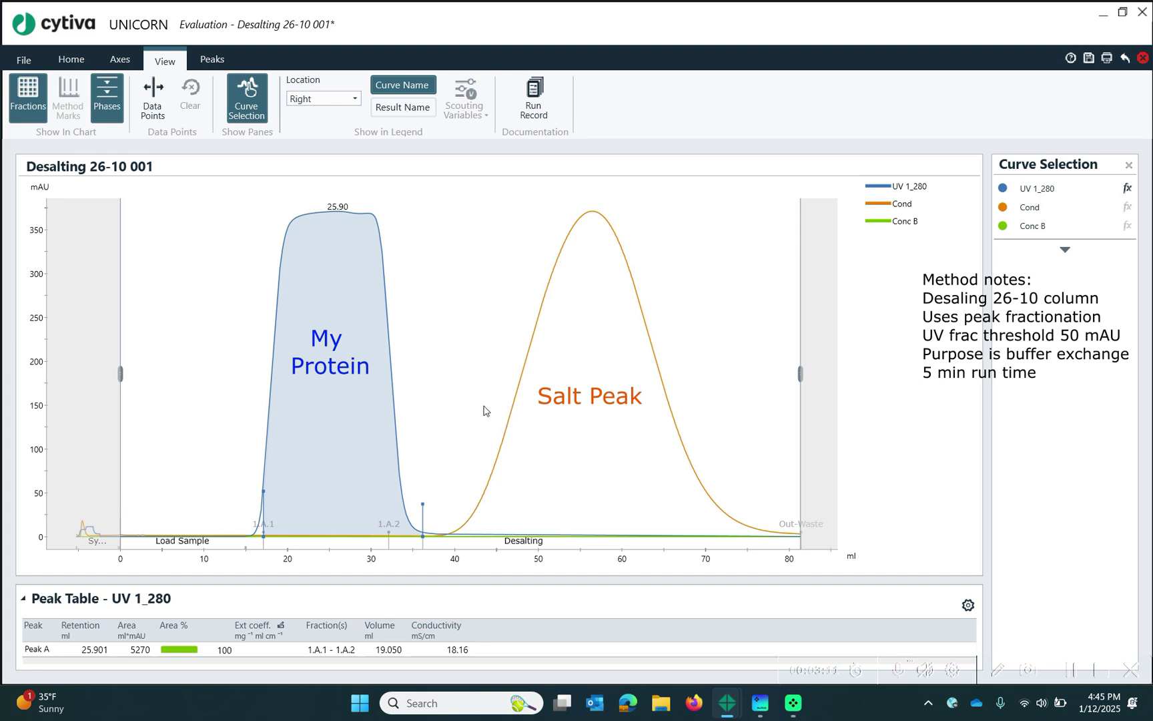
Toggle the Desalting 26-10 001 chromatogram's x-axis from ml to min.
{"action": "left_click", "coordinate": [703, 555]}
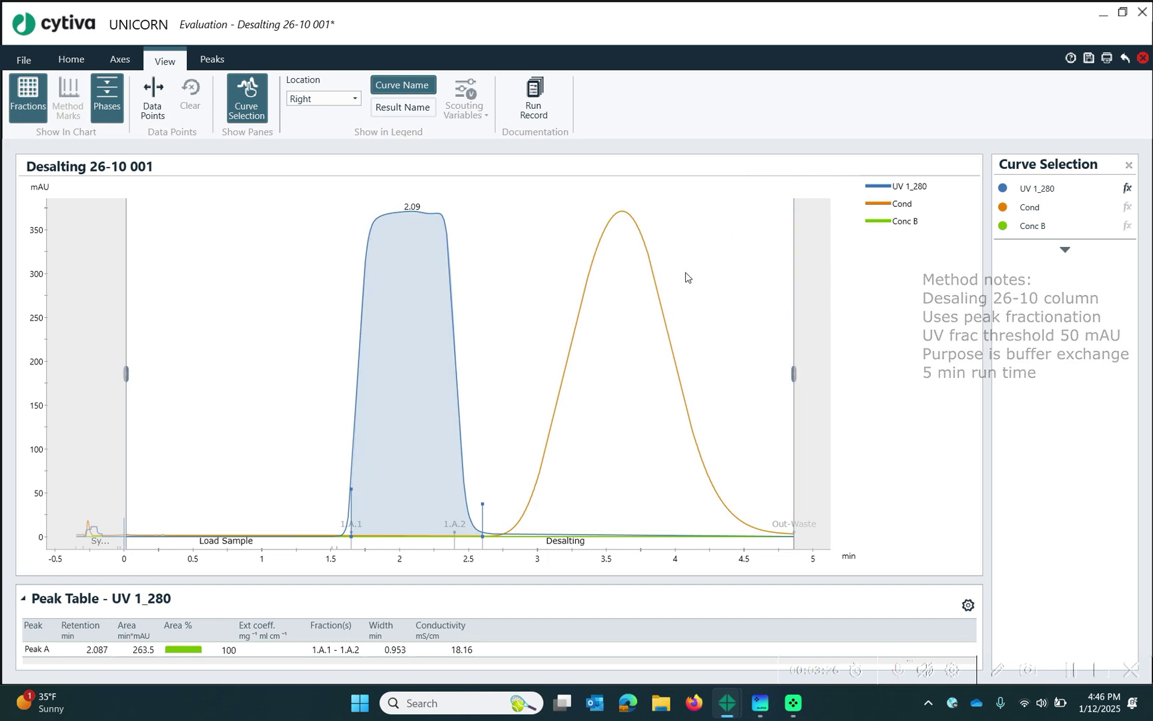
Switch to the Method Editor with Desalting 26-10's Text Instructions and select Method Settings.
{"action": "mouse_move", "coordinate": [732, 715]}
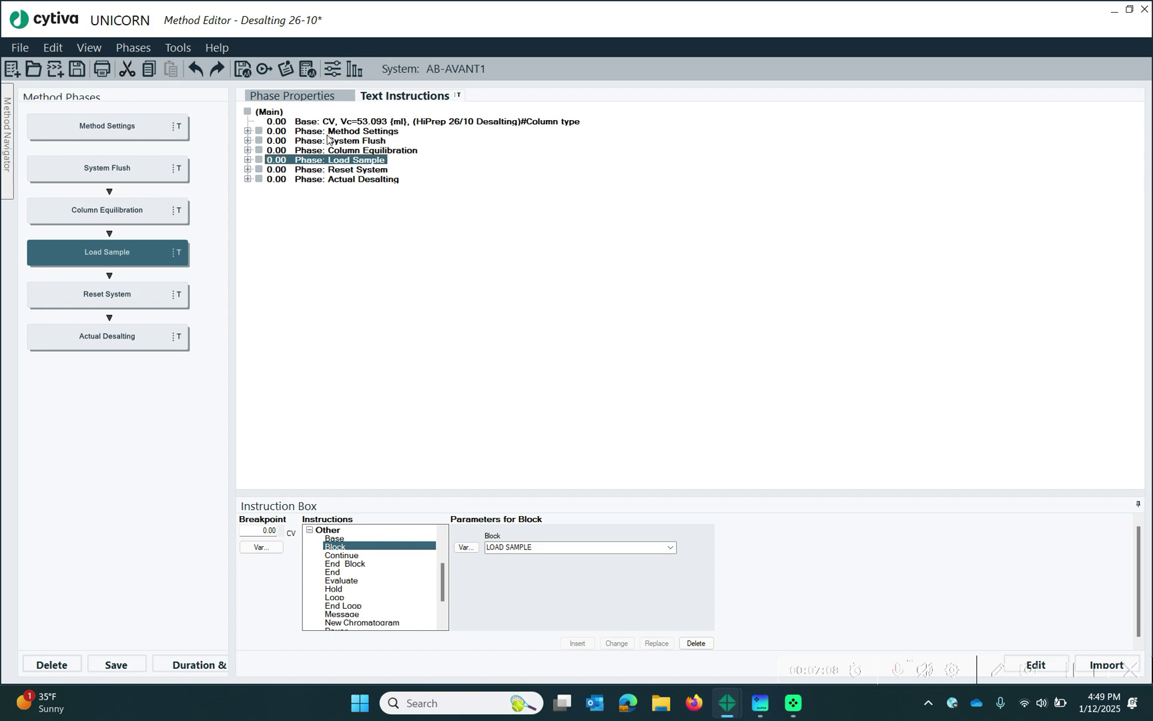
{"action": "left_click", "coordinate": [351, 132]}
Review the System Flush and Column Equilibration phases, including the equilibration length end block.
{"action": "left_click", "coordinate": [371, 142]}
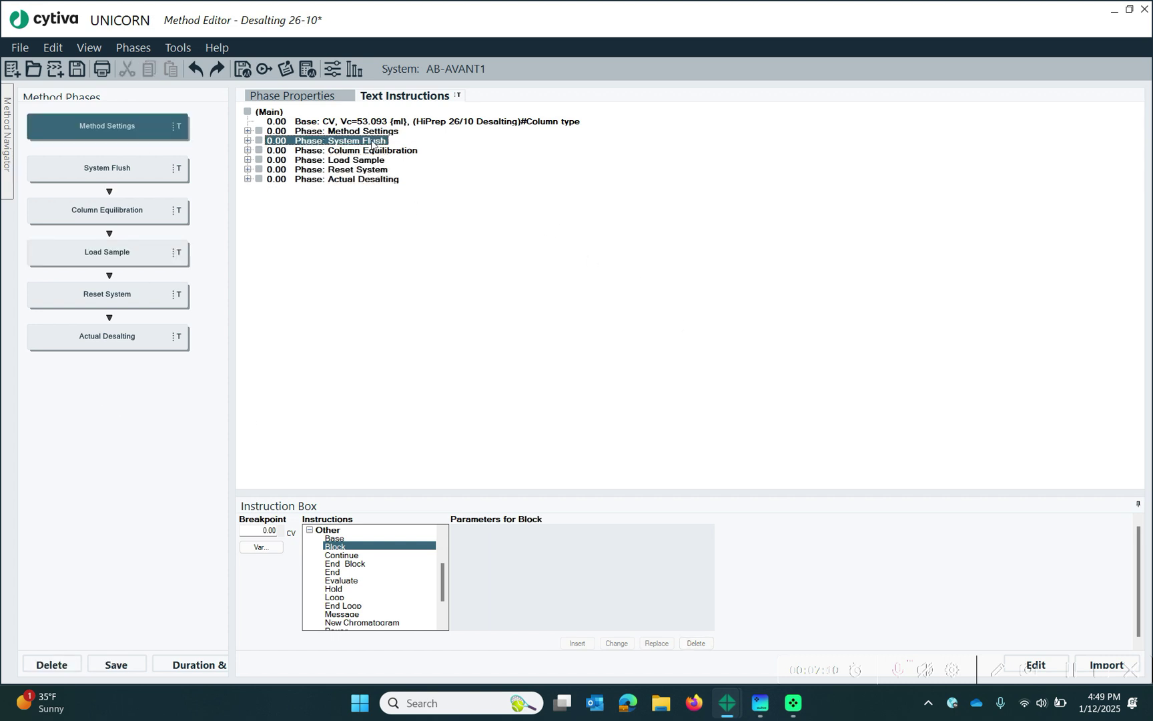
{"action": "left_click", "coordinate": [351, 151]}
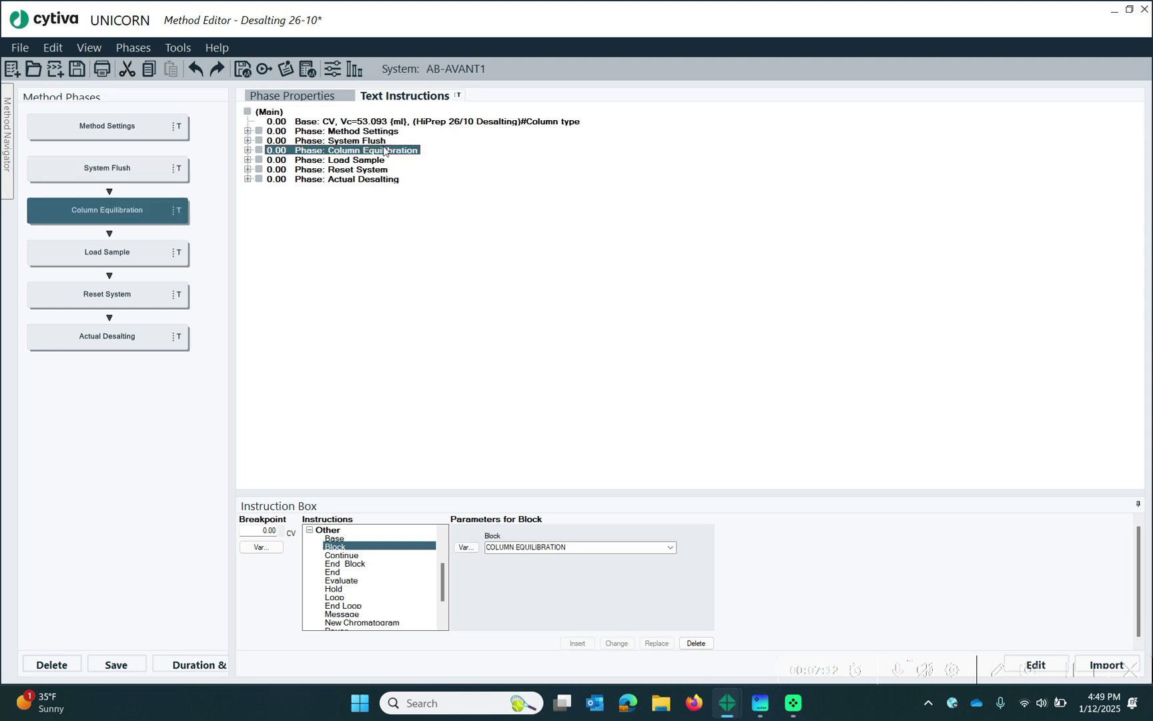
{"action": "left_click", "coordinate": [247, 151]}
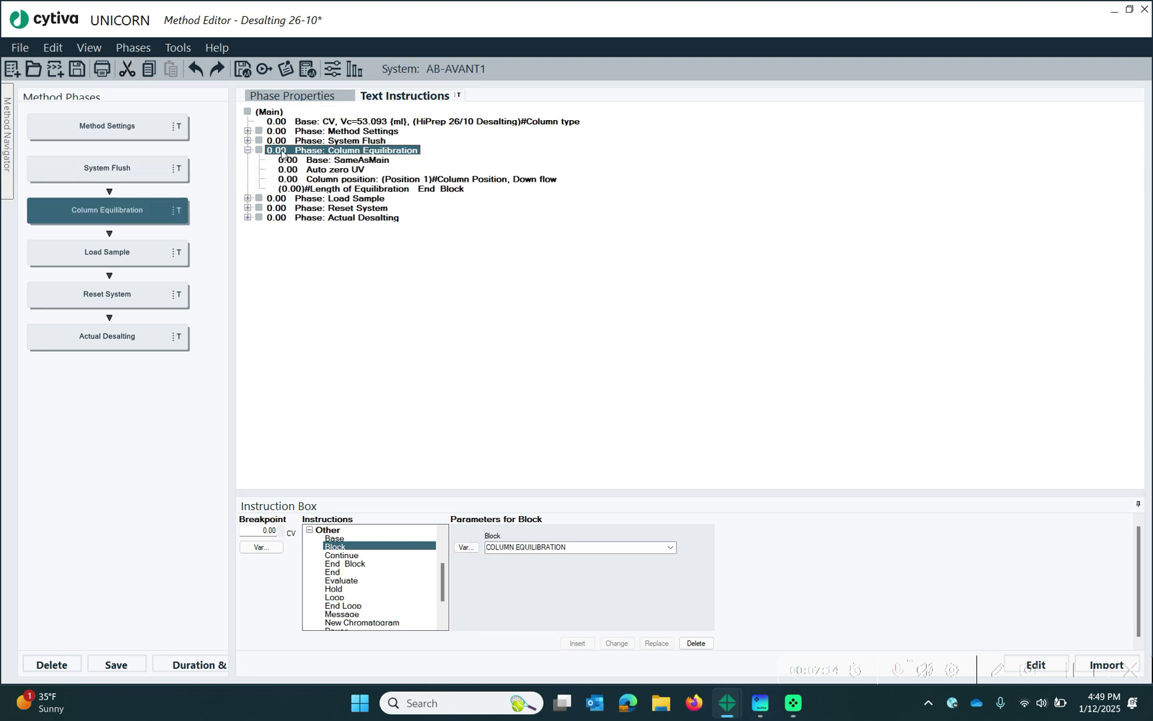
{"action": "left_click", "coordinate": [323, 189]}
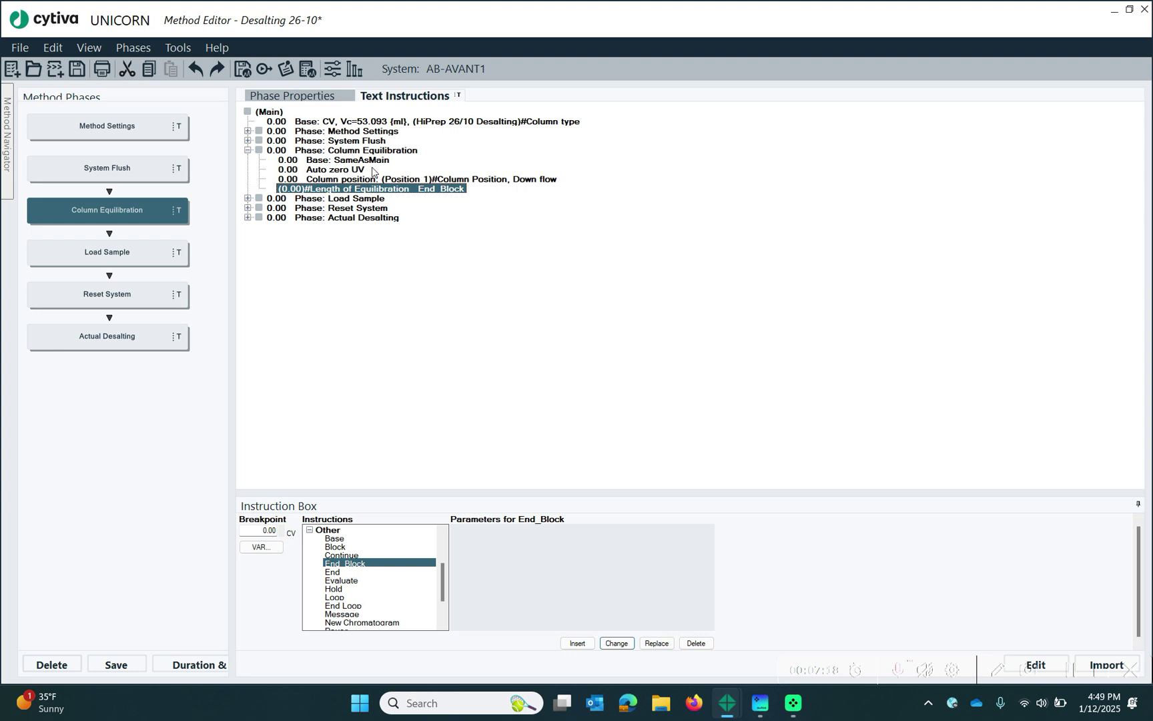
{"action": "left_click", "coordinate": [248, 151]}
Inspect Load Sample's sample flow and 15 ml load volume, then the Reset System phase.
{"action": "left_click", "coordinate": [248, 161]}
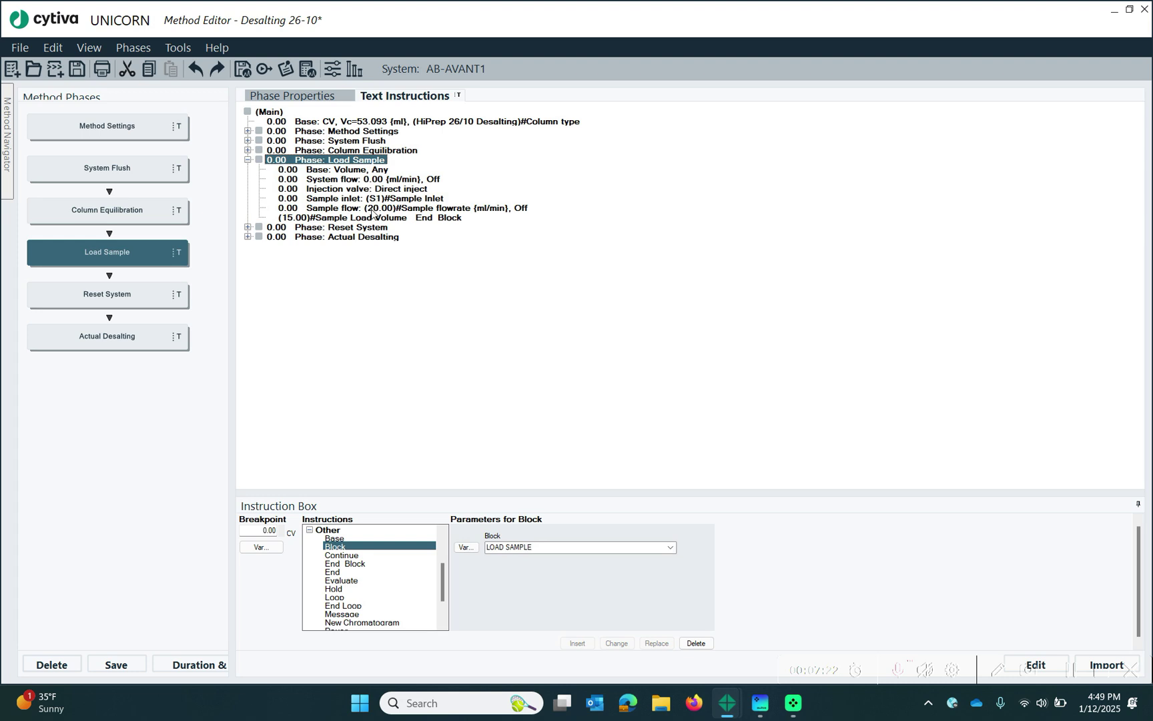
{"action": "left_click", "coordinate": [358, 210]}
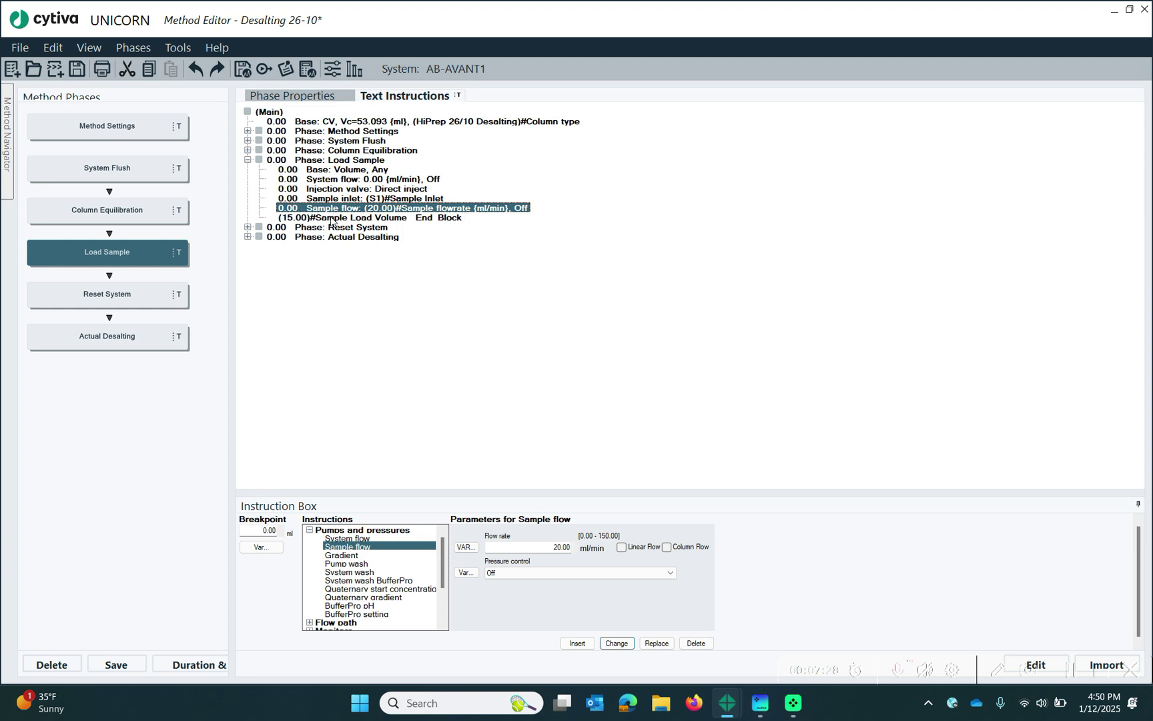
{"action": "left_click", "coordinate": [332, 221]}
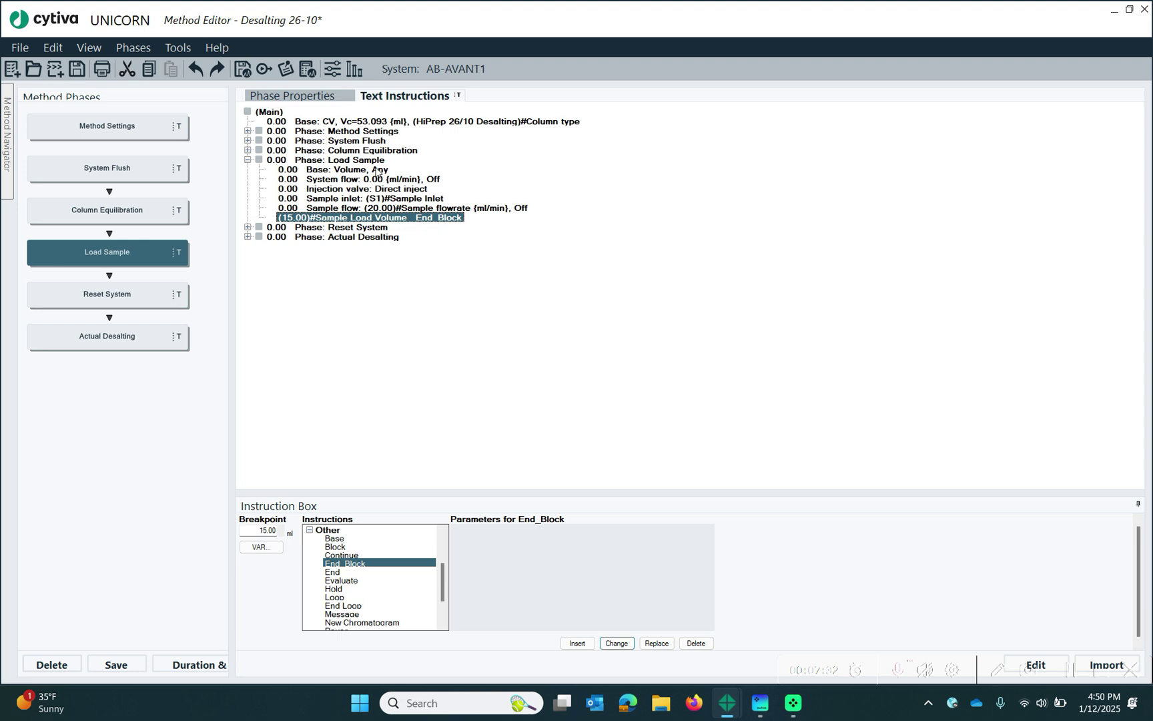
{"action": "left_click", "coordinate": [248, 228]}
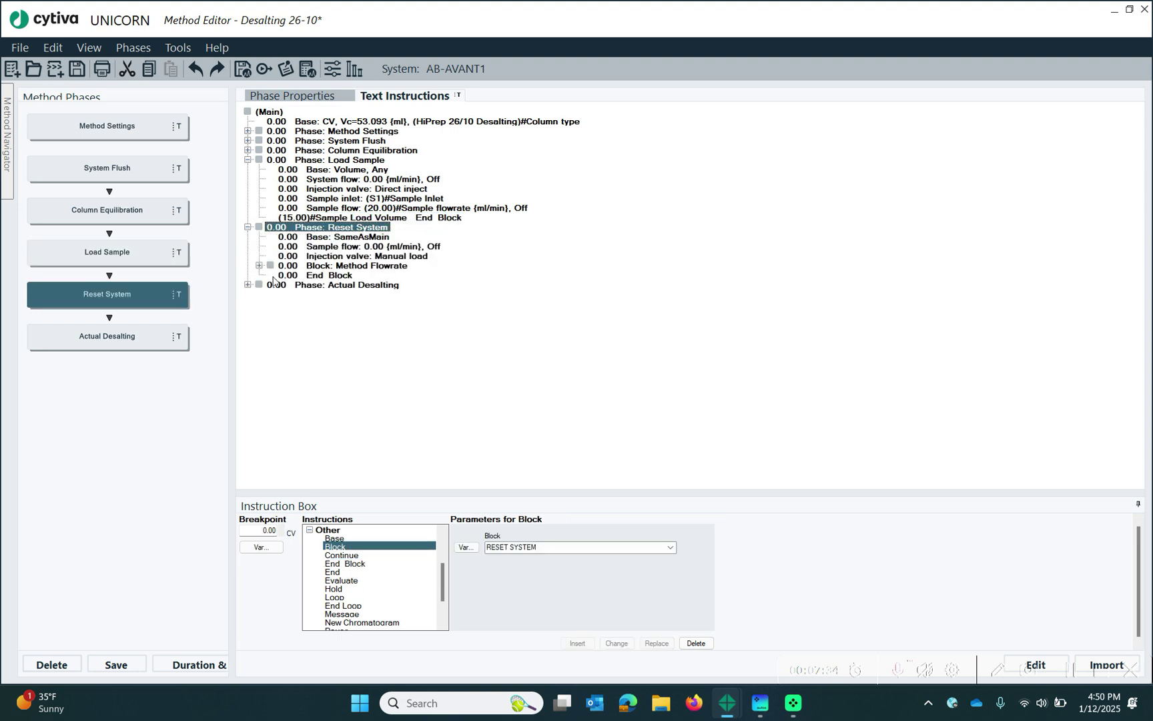
{"action": "left_click", "coordinate": [248, 227]}
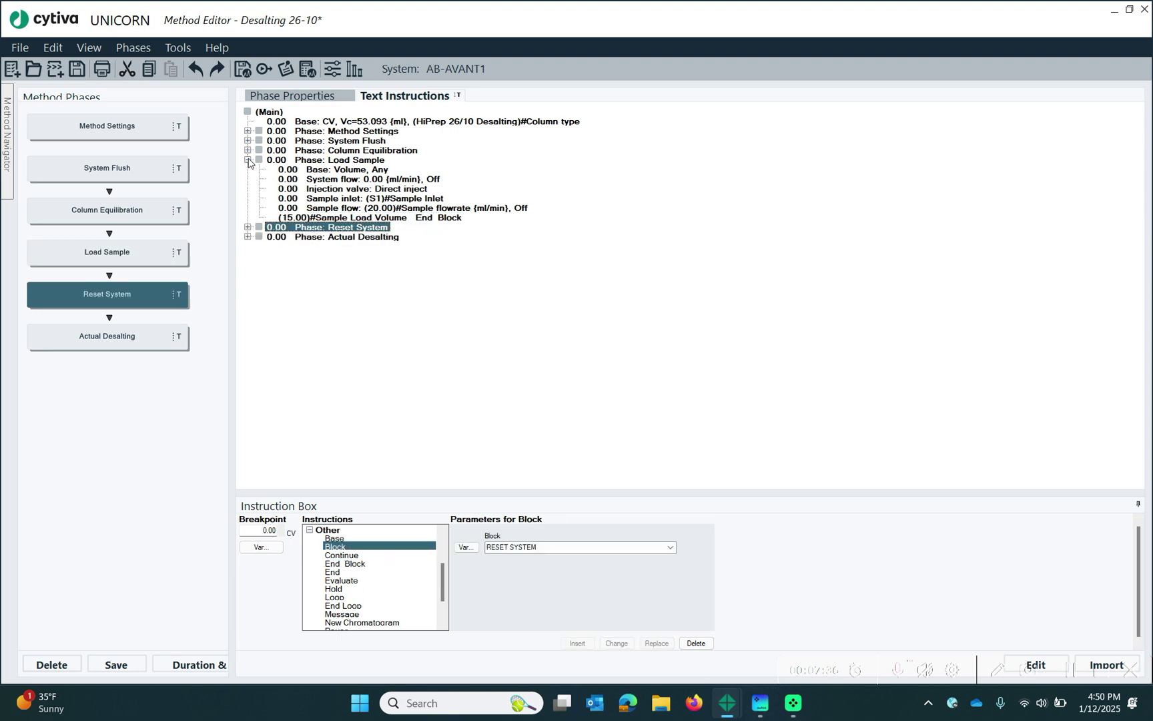
{"action": "left_click", "coordinate": [249, 160]}
Expand Actual Desalting and review its peak fractionation: Level mode, 50 mAU start, 15 ml fractions.
{"action": "left_click", "coordinate": [347, 181]}
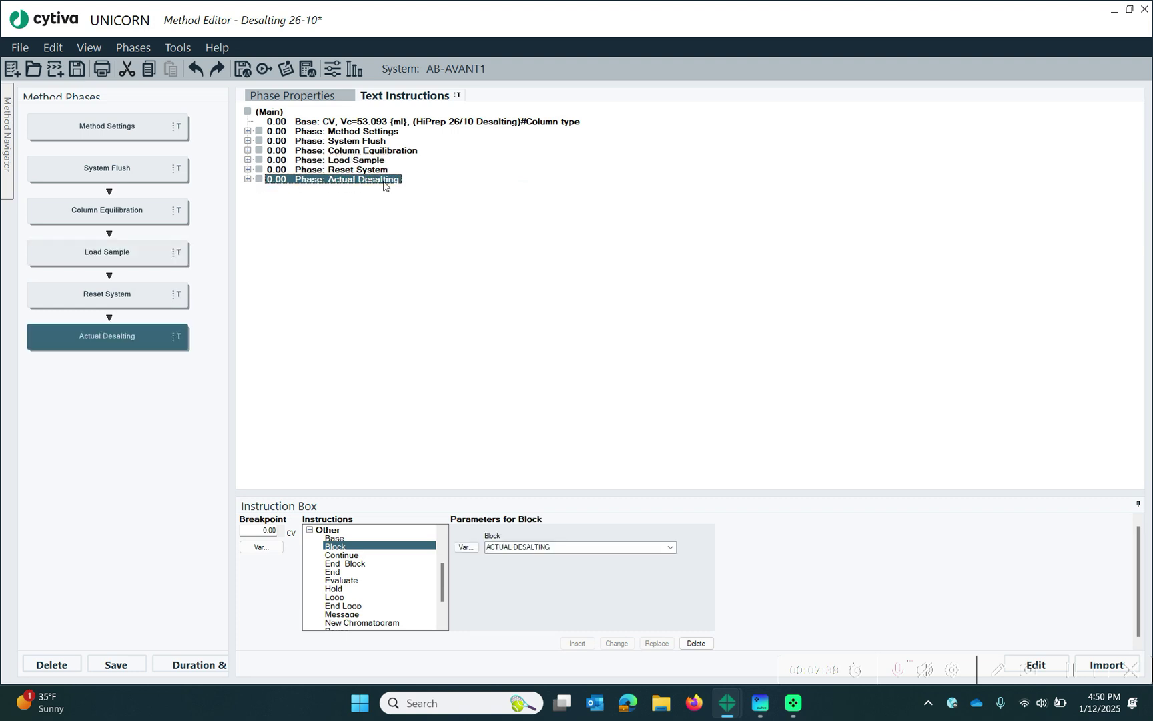
{"action": "left_click", "coordinate": [247, 180]}
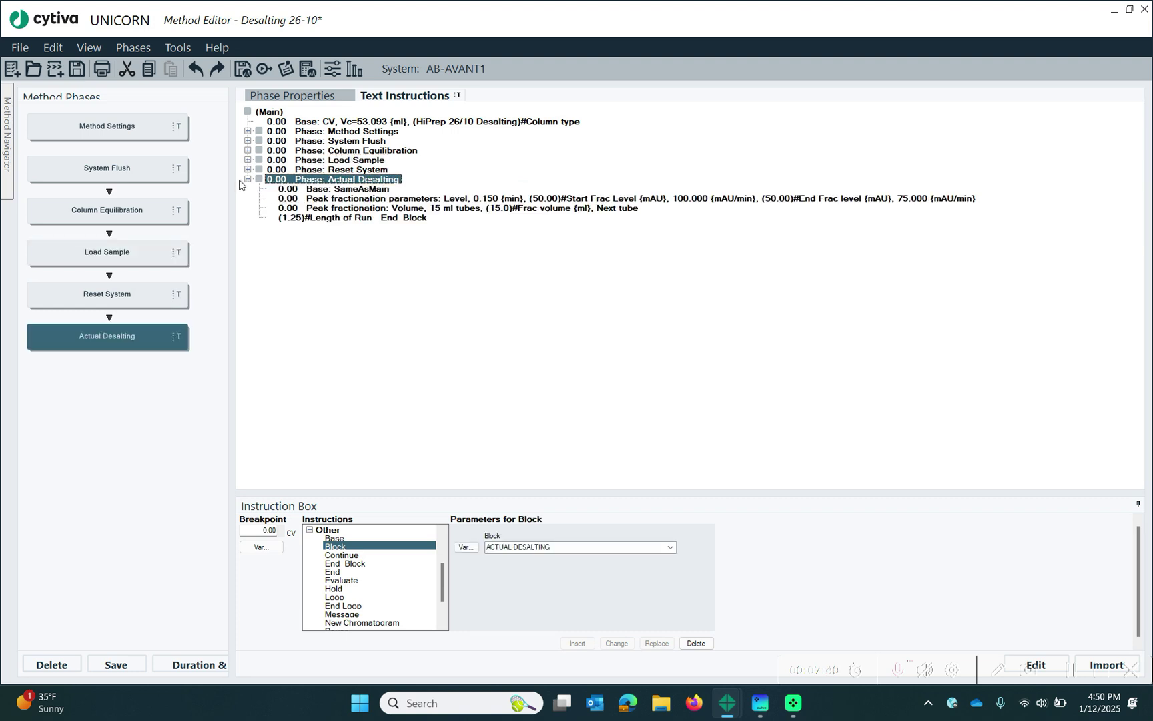
{"action": "left_click", "coordinate": [484, 199]}
{"action": "left_click", "coordinate": [471, 209]}
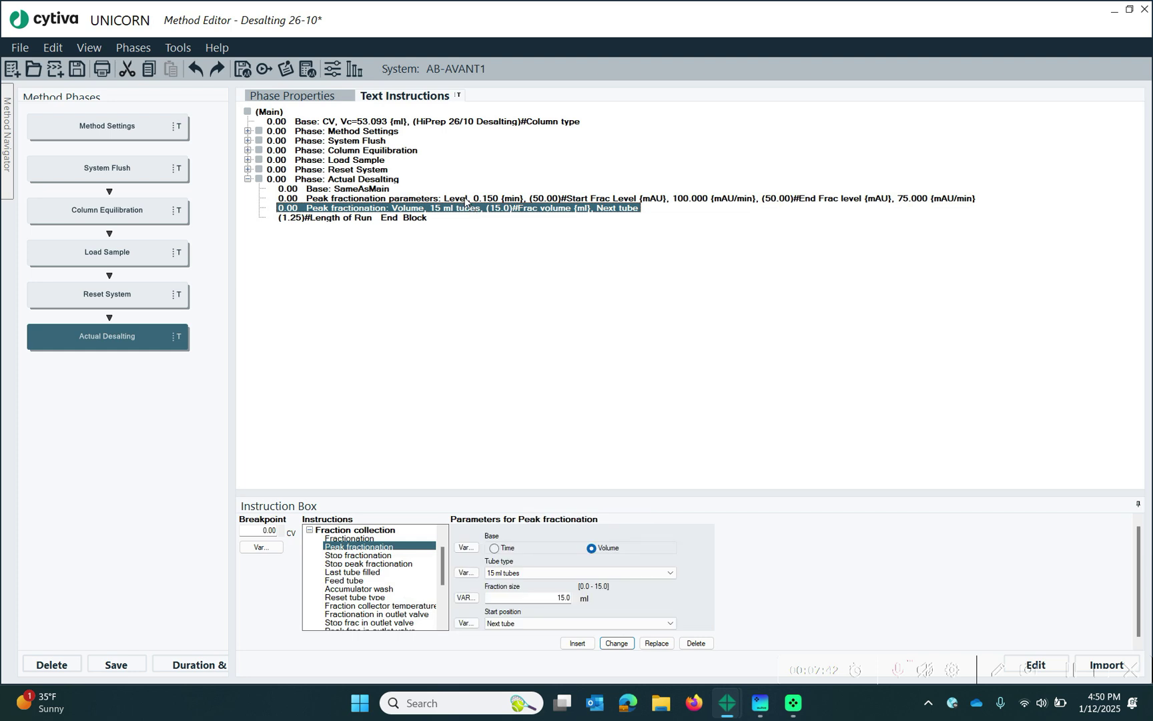
{"action": "left_click", "coordinate": [465, 199]}
{"action": "left_click", "coordinate": [483, 207]}
{"action": "left_click", "coordinate": [480, 202]}
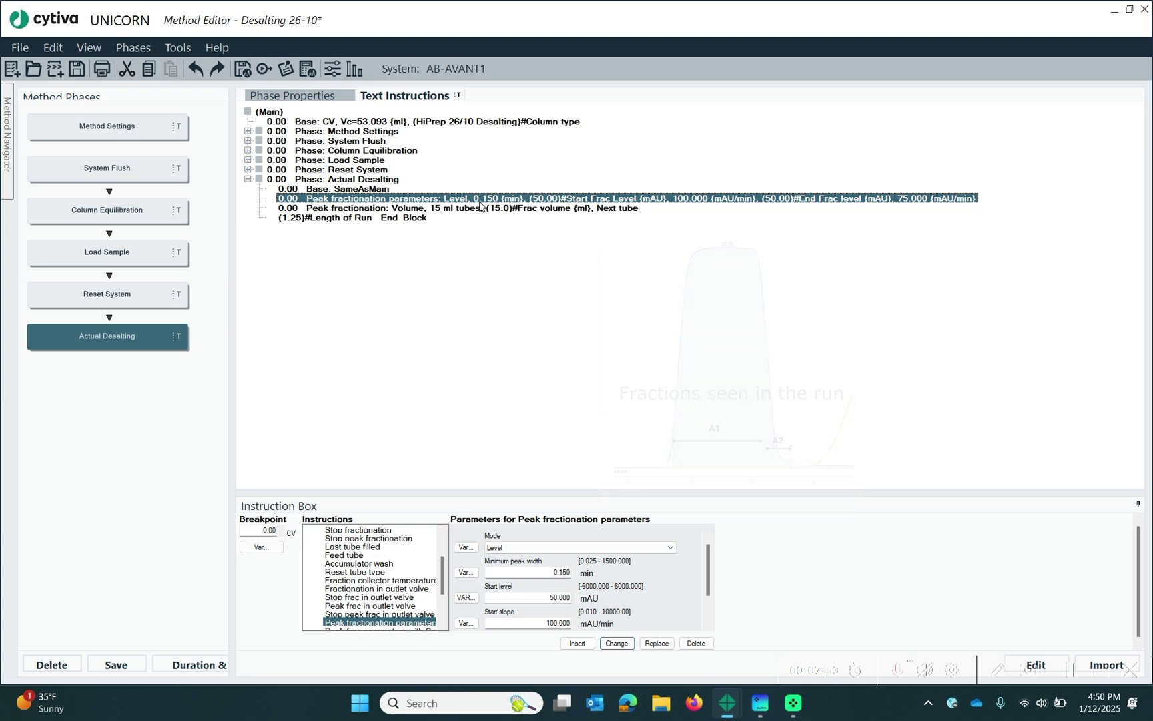
Delete both peak fractionation instructions from Actual Desalting and select its SameAsMain base line.
{"action": "key", "text": "Delete"}
{"action": "left_click", "coordinate": [476, 198]}
{"action": "key", "text": "Delete"}
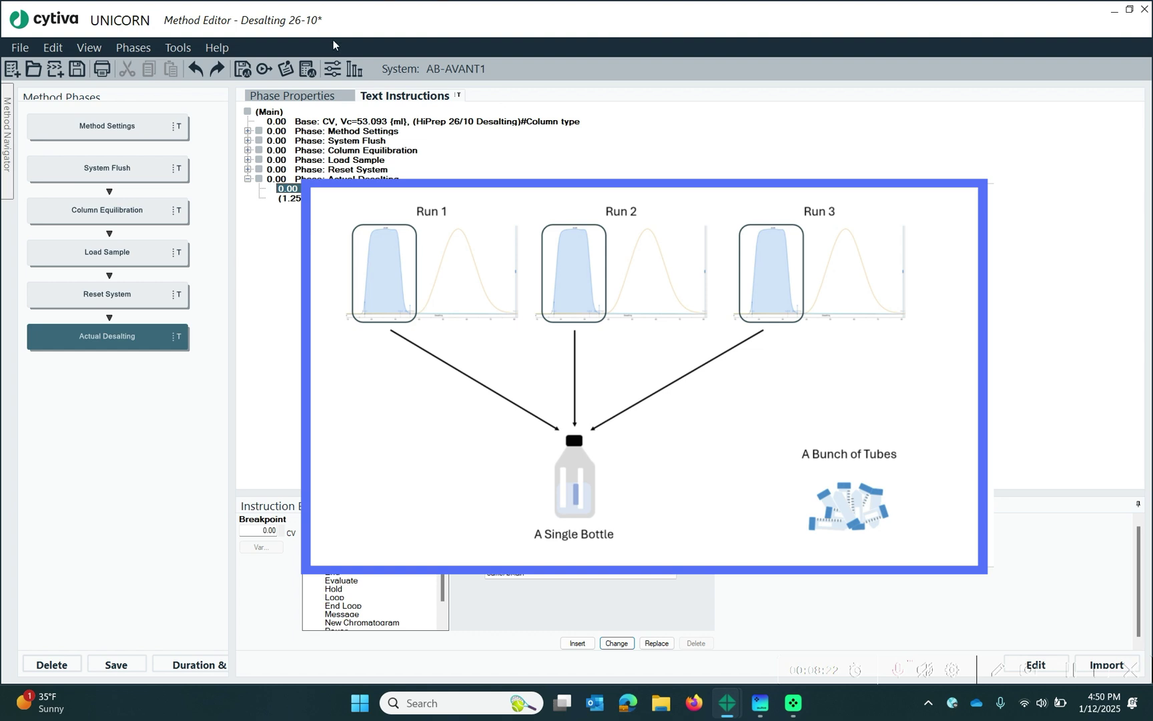
{"action": "left_click", "coordinate": [321, 199]}
{"action": "left_click", "coordinate": [321, 193]}
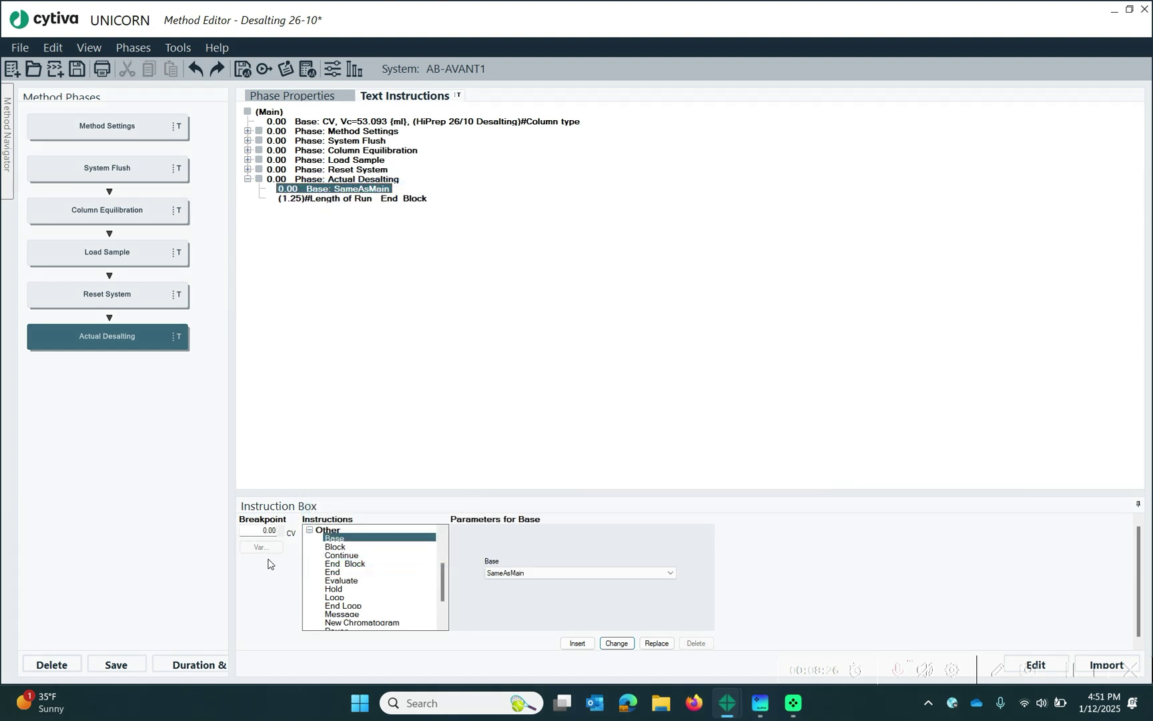
Start a new Watch instruction on signal UV 1 with the Greater than test.
{"action": "left_click", "coordinate": [310, 531]}
{"action": "left_click", "coordinate": [309, 589]}
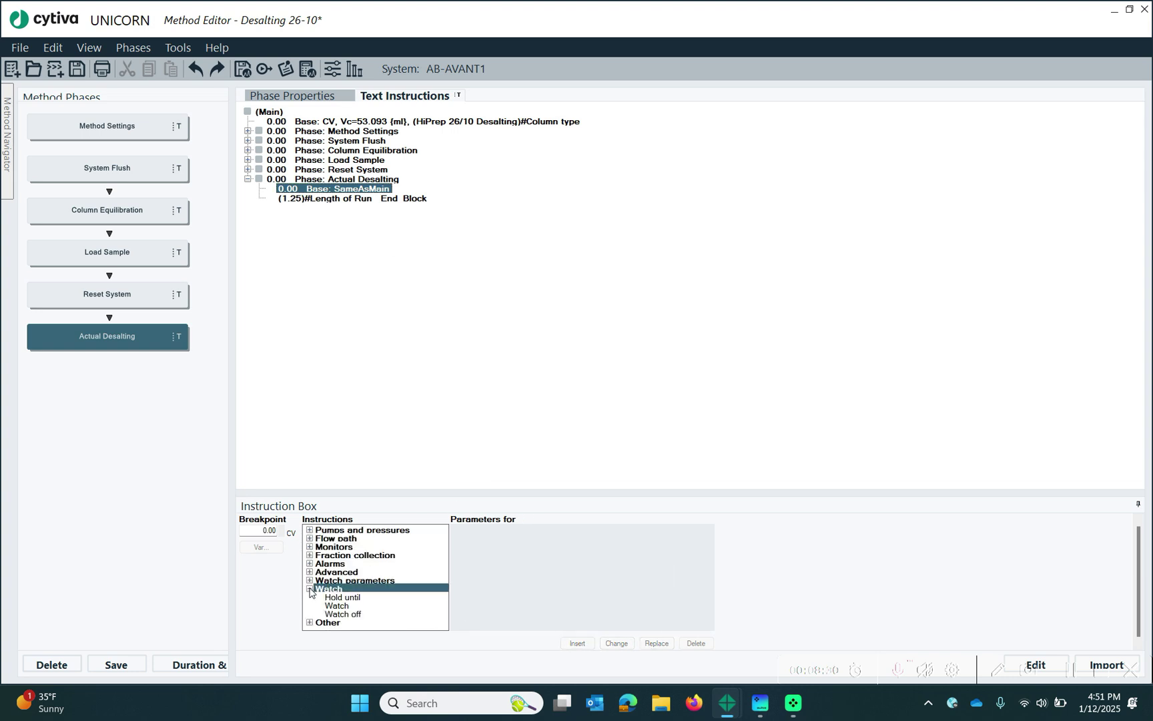
{"action": "left_click", "coordinate": [354, 607]}
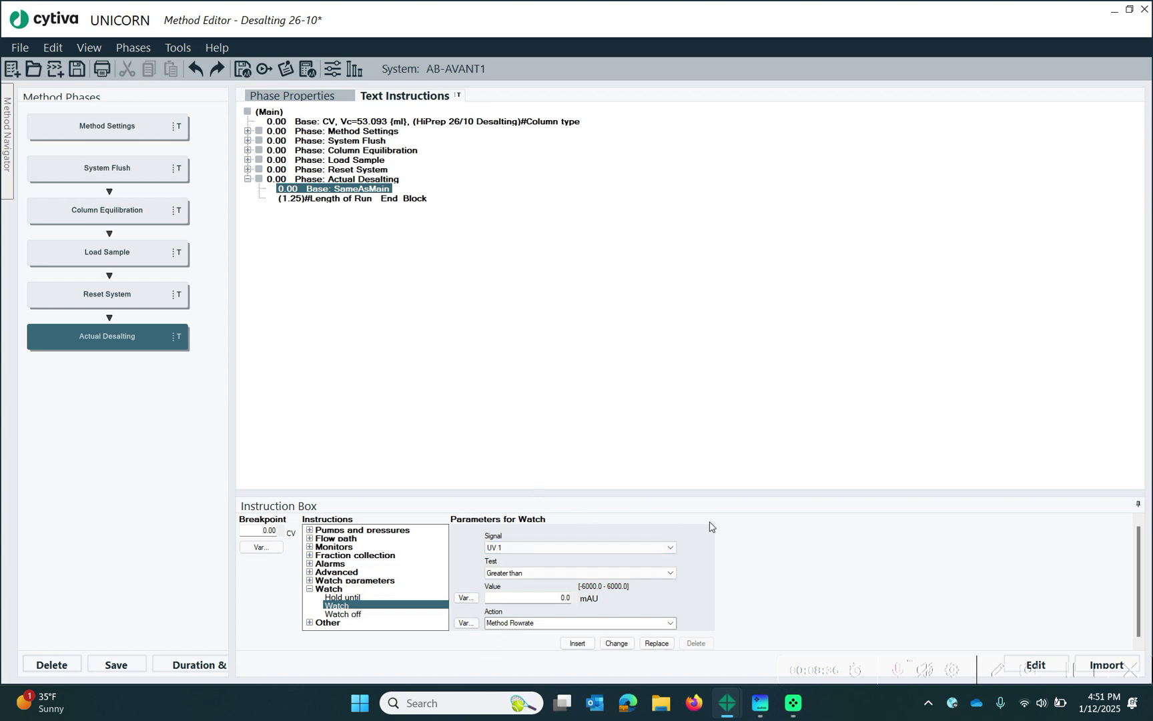
{"action": "left_click", "coordinate": [575, 549]}
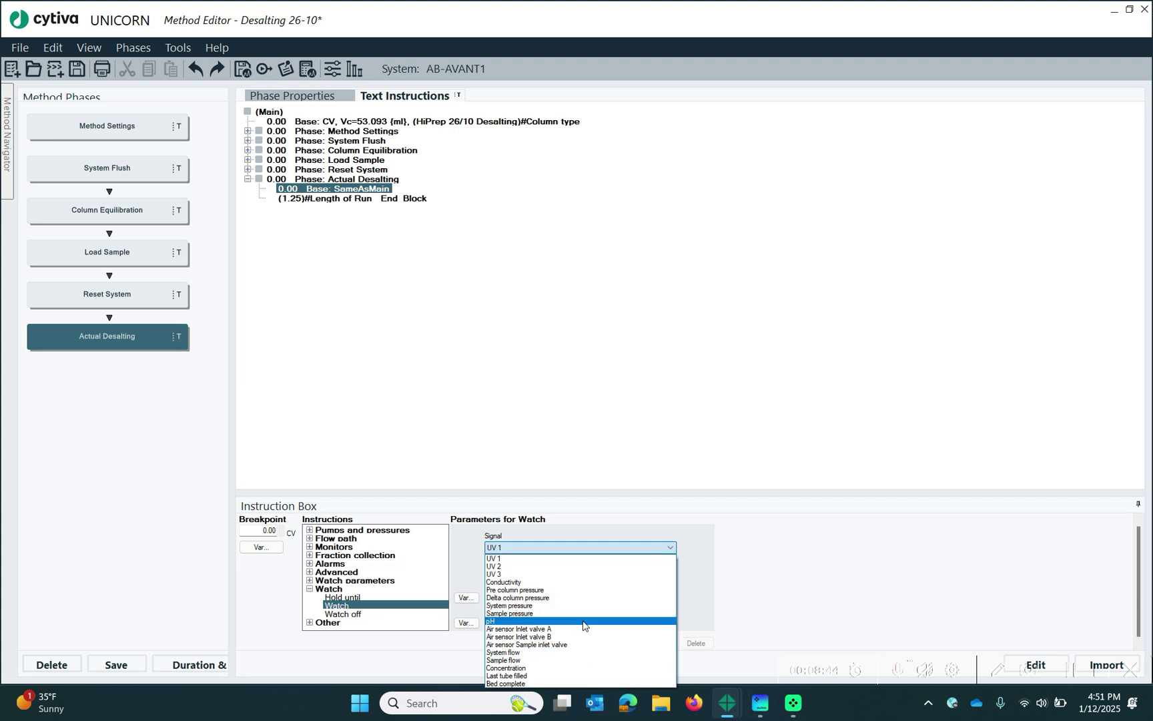
{"action": "left_click", "coordinate": [584, 560]}
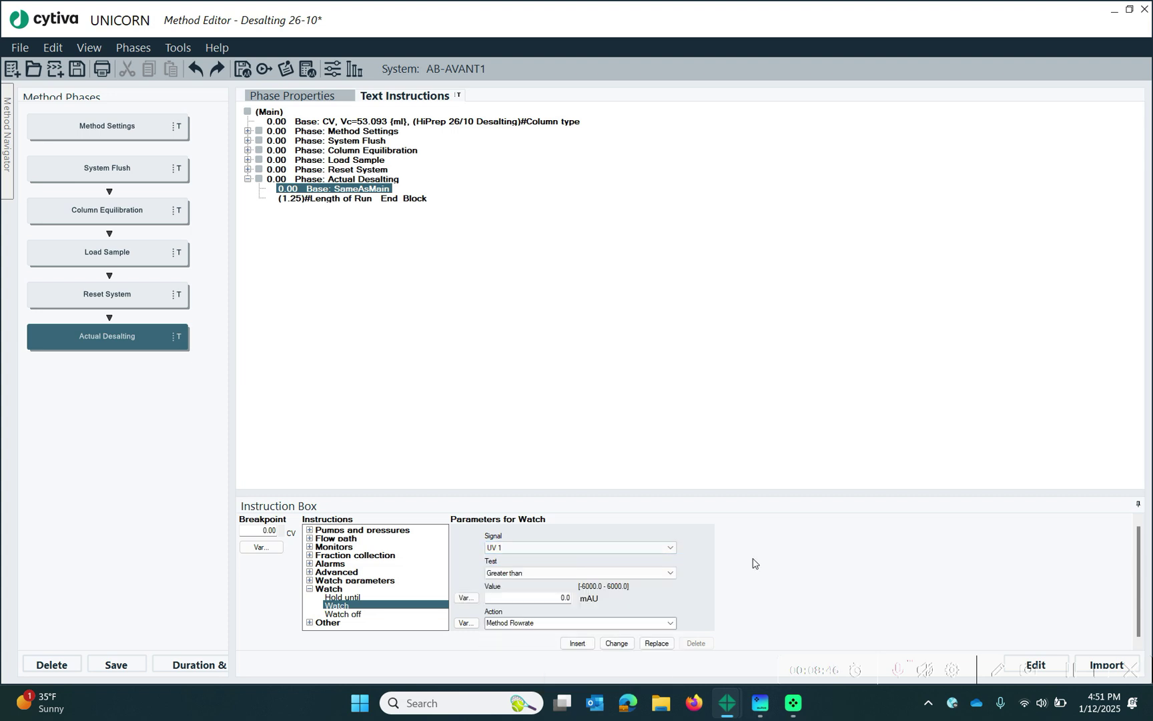
{"action": "left_click", "coordinate": [594, 574]}
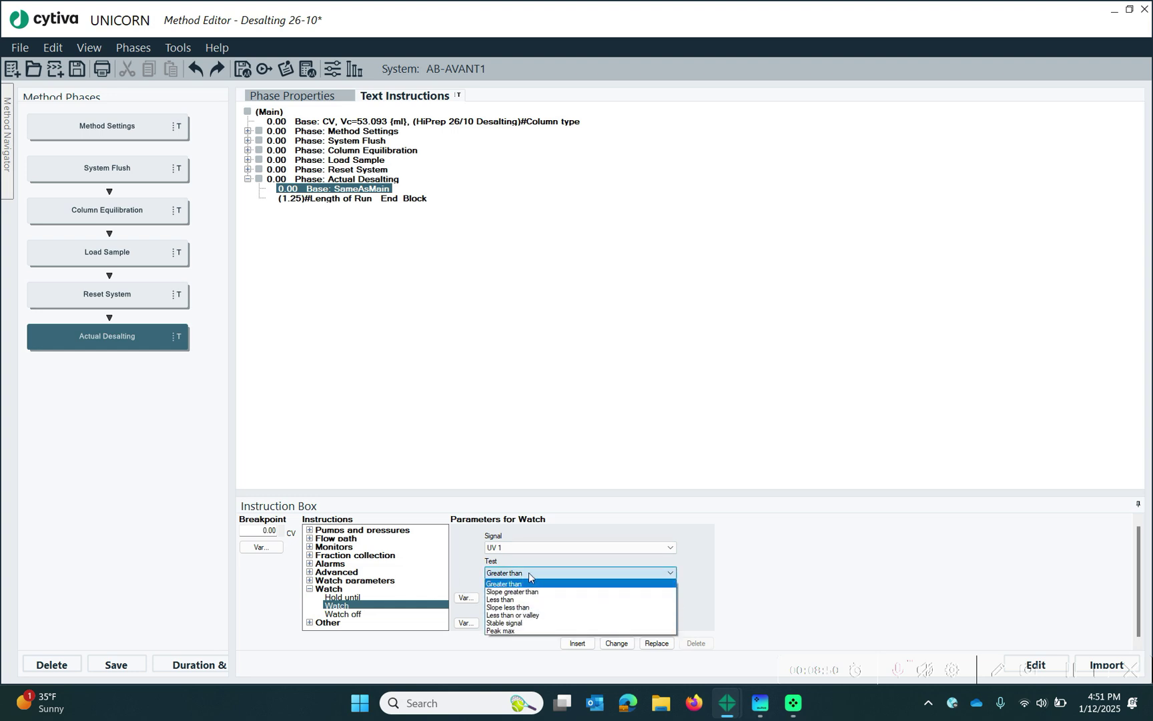
{"action": "left_click", "coordinate": [805, 527]}
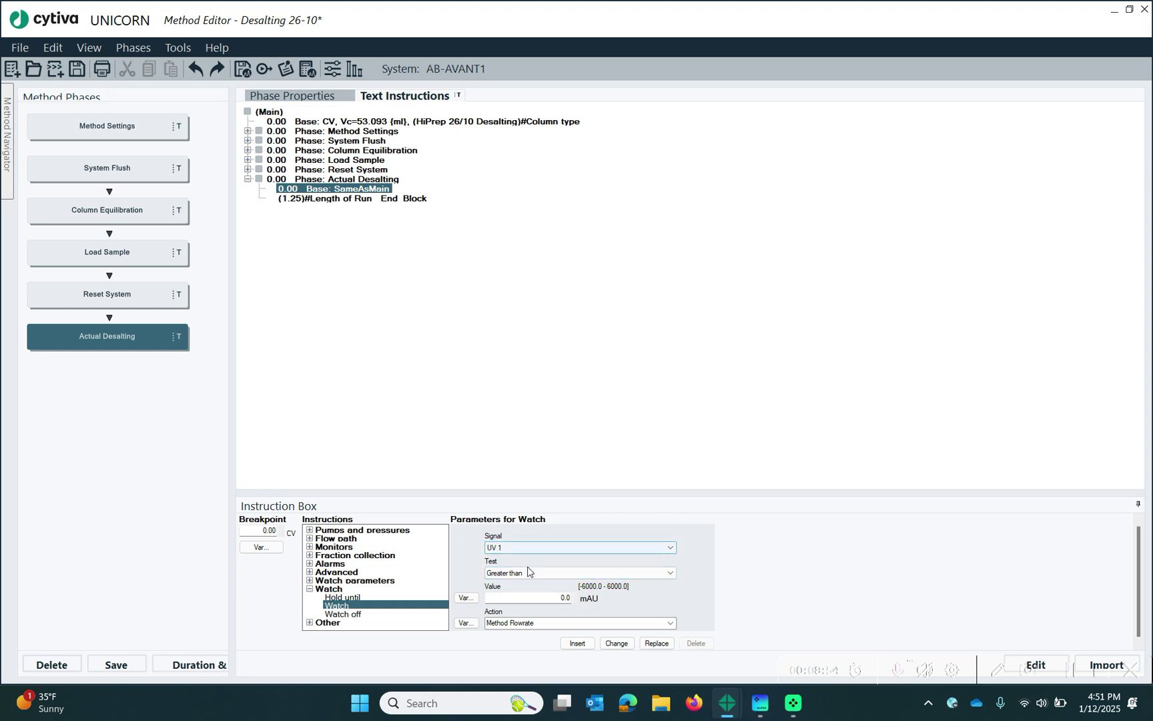
{"action": "left_click", "coordinate": [580, 573]}
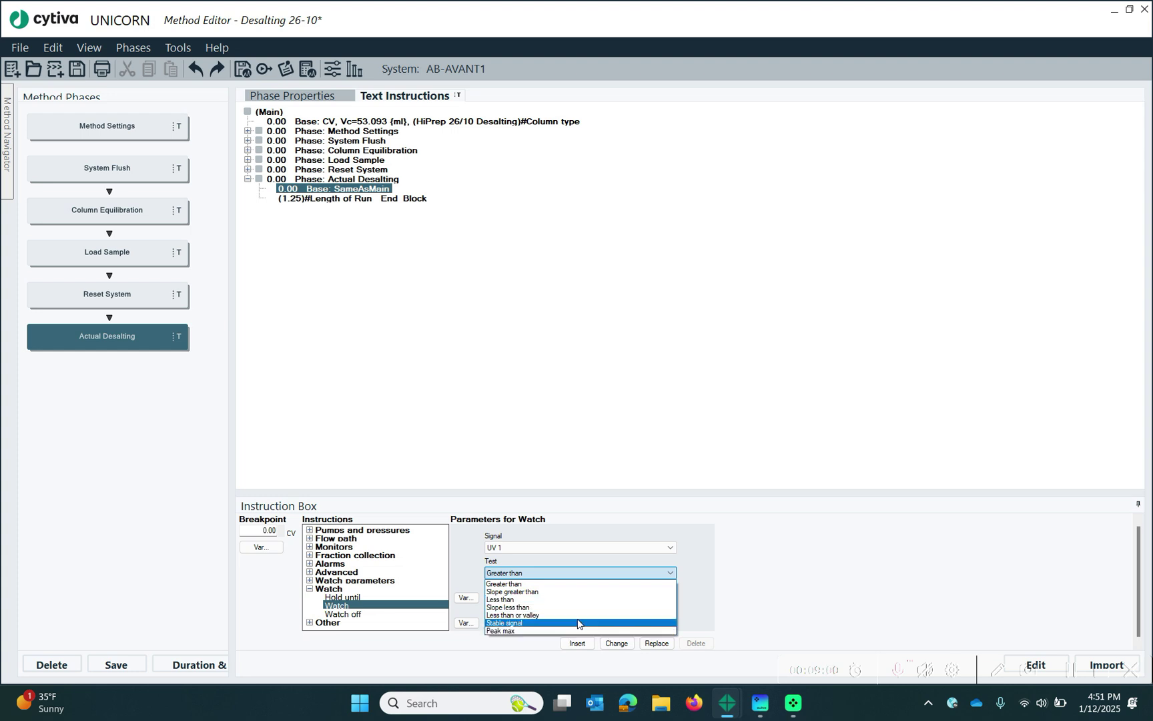
{"action": "left_click", "coordinate": [529, 578]}
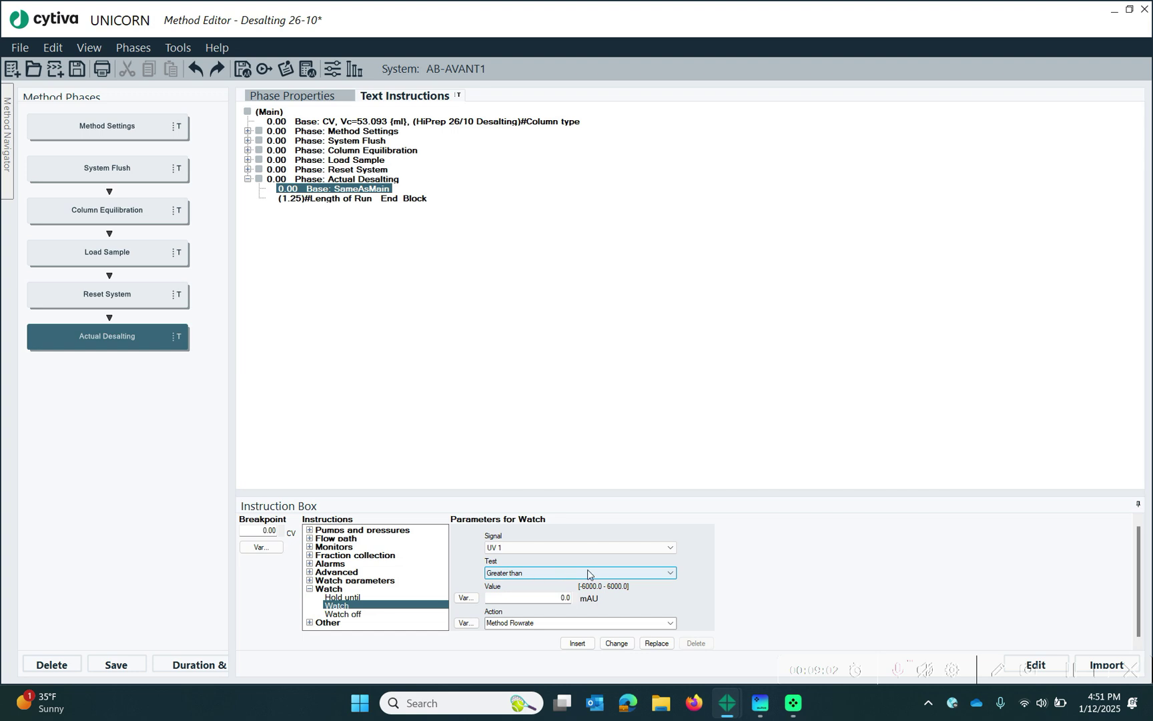
Set the watch value to 50.0 and action to Start Frac, then insert it.
{"action": "left_click", "coordinate": [512, 596]}
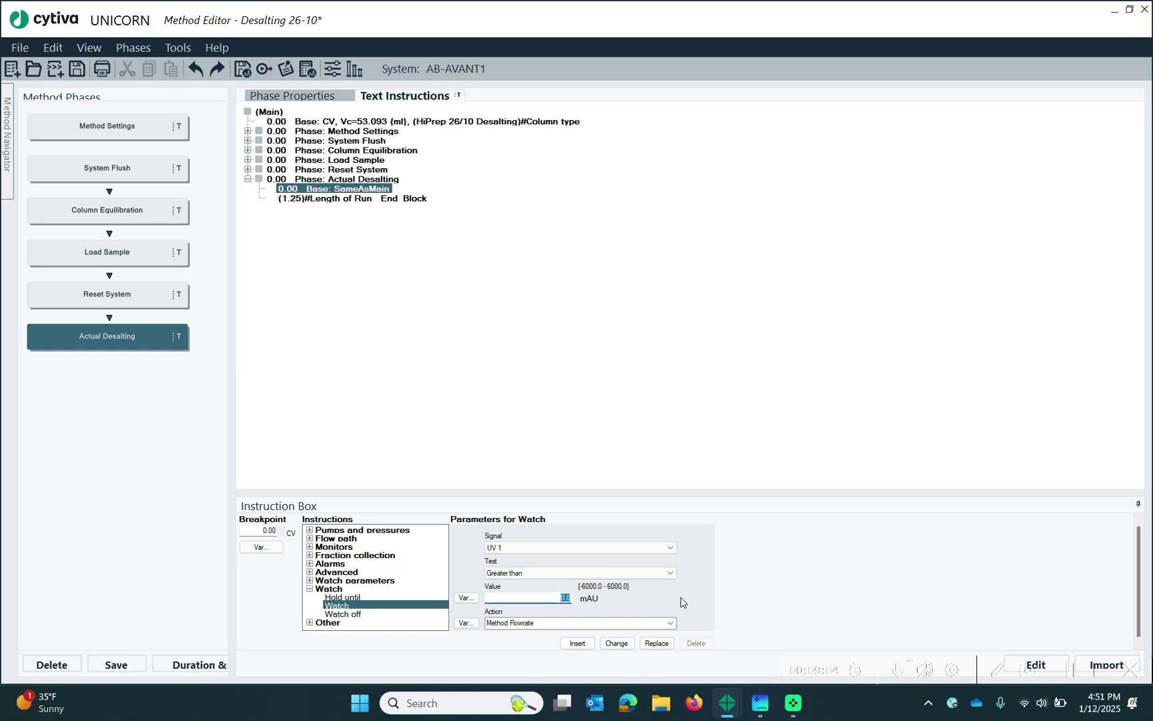
{"action": "type", "text": "50"}
{"action": "left_click", "coordinate": [467, 597]}
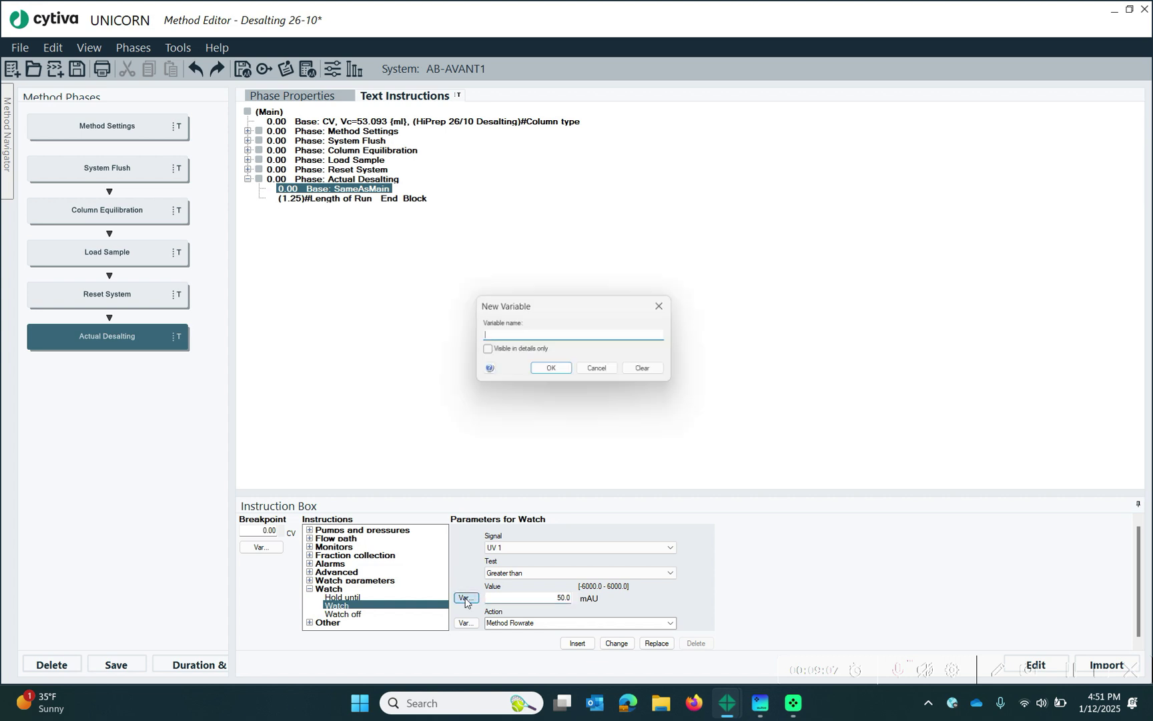
{"action": "left_click", "coordinate": [599, 374]}
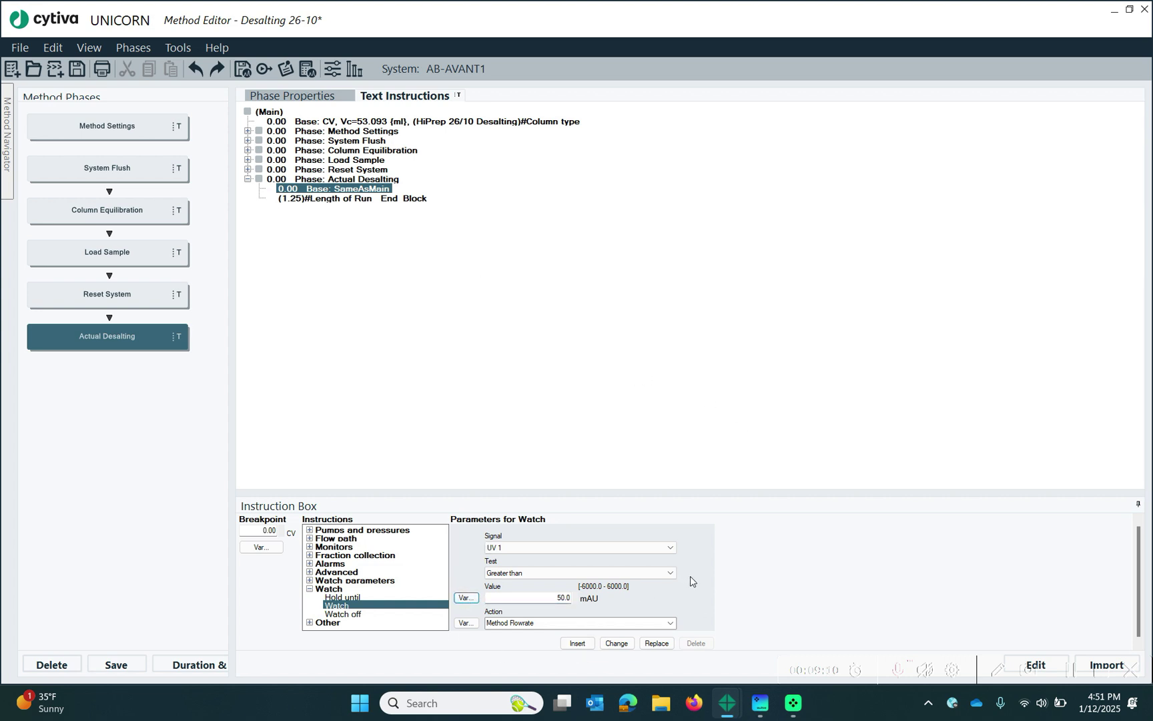
{"action": "left_click", "coordinate": [565, 624]}
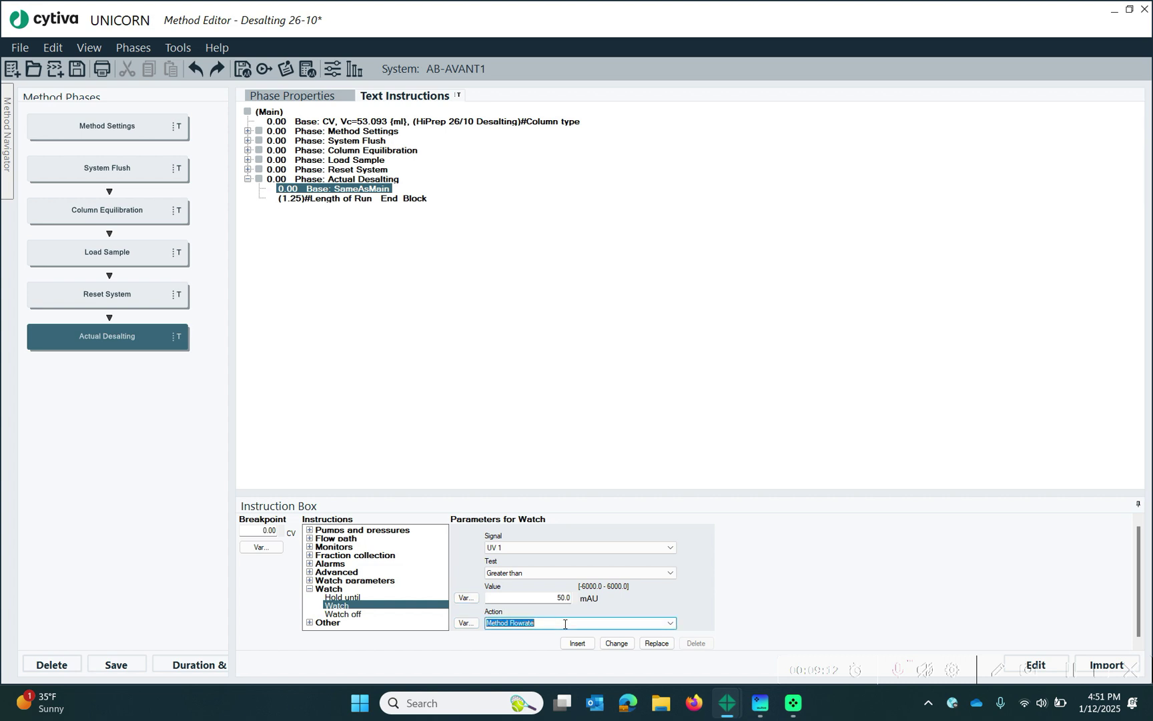
{"action": "left_click", "coordinate": [671, 624]}
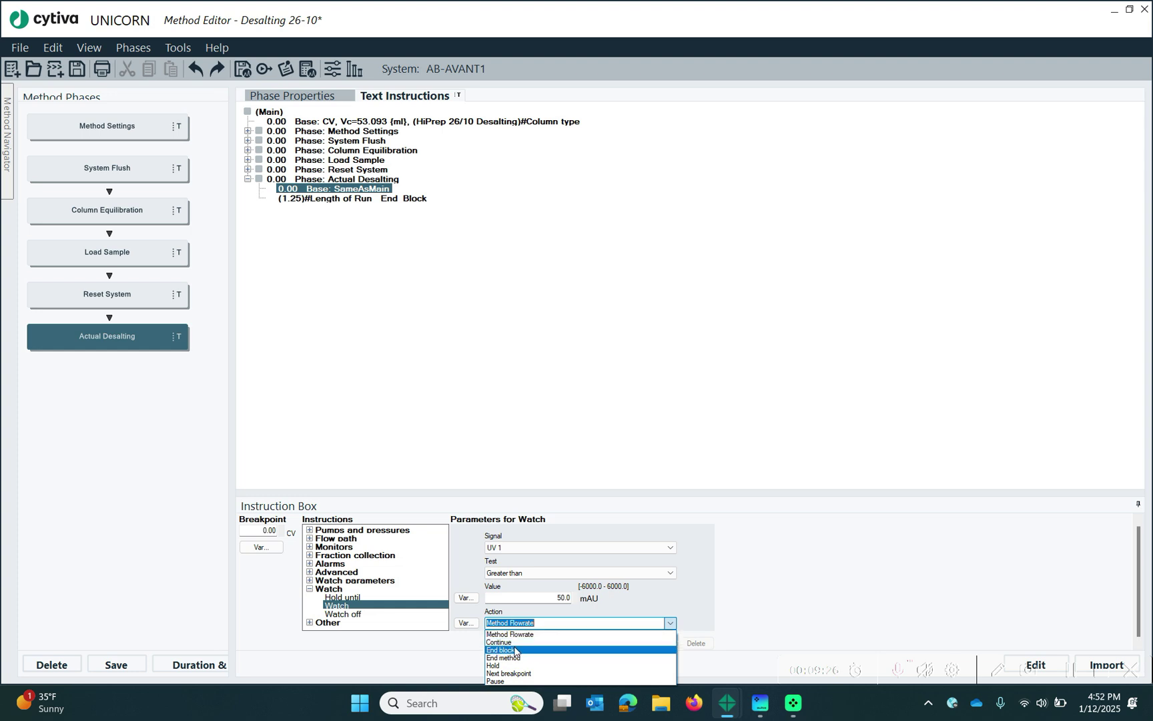
{"action": "left_click", "coordinate": [596, 623]}
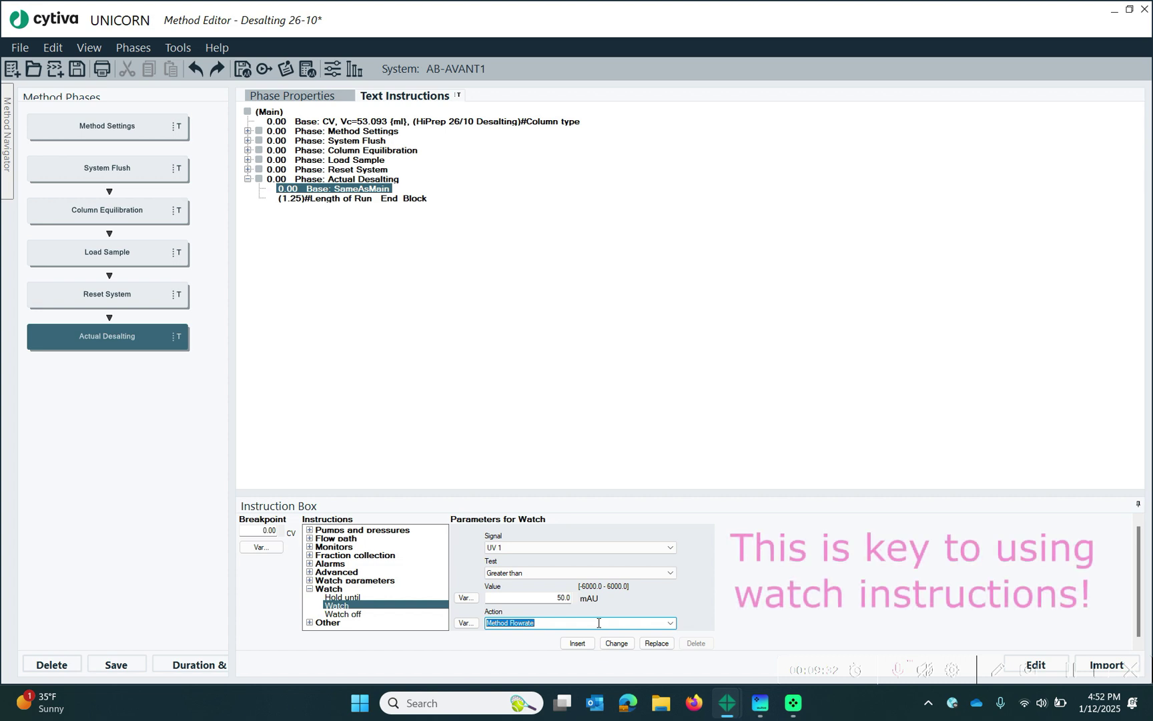
{"action": "type", "text": "Start Frac"}
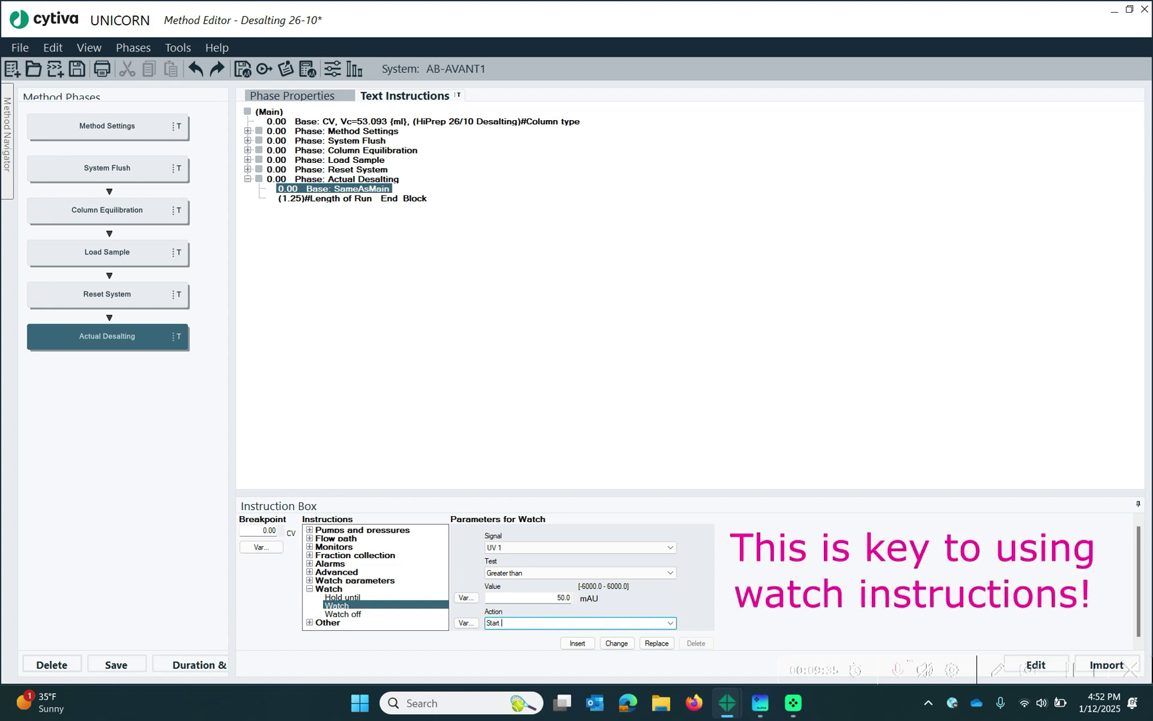
{"action": "left_click", "coordinate": [578, 643]}
Expand the new UV 1 Start Frac watch block and select its SameAsMain base line.
{"action": "left_click", "coordinate": [295, 200]}
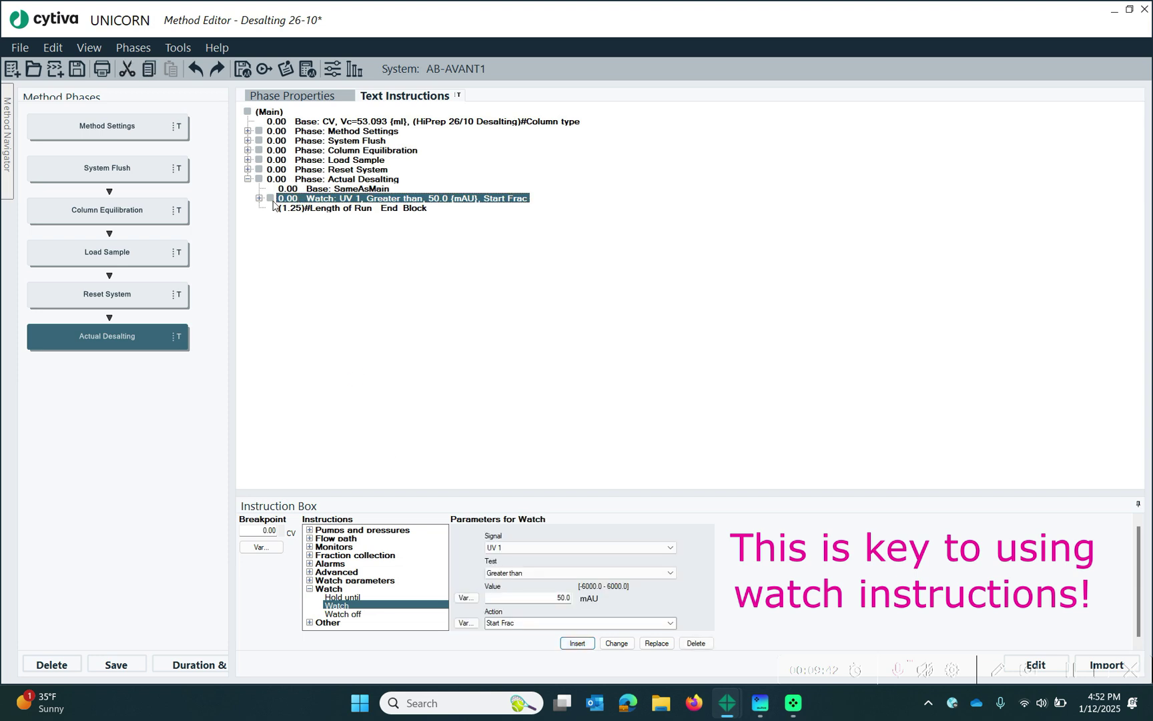
{"action": "left_click", "coordinate": [259, 199]}
{"action": "left_click", "coordinate": [368, 208]}
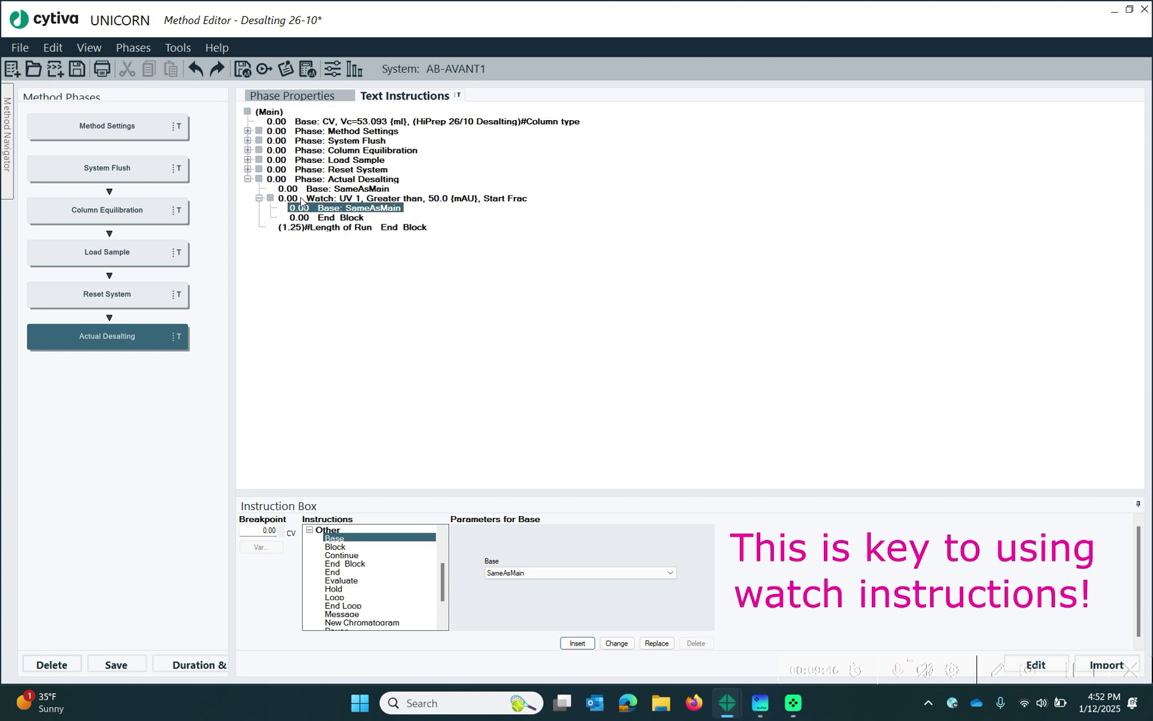
{"action": "double_click", "coordinate": [334, 530]}
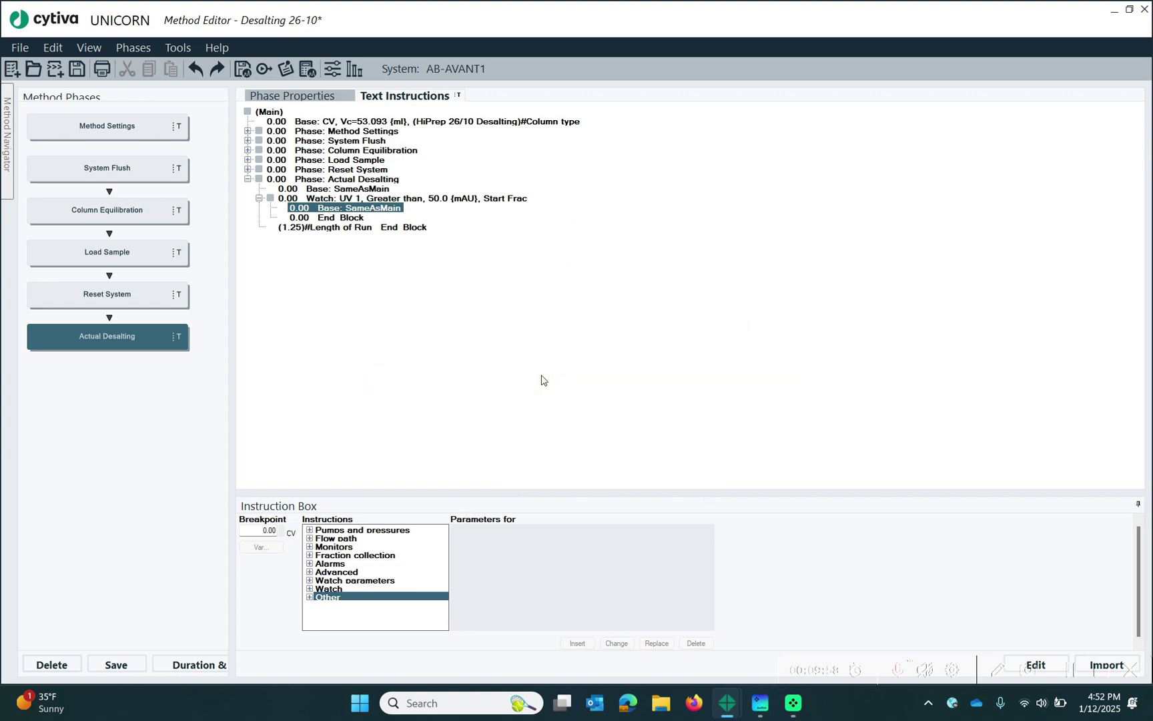
{"action": "left_click", "coordinate": [328, 198]}
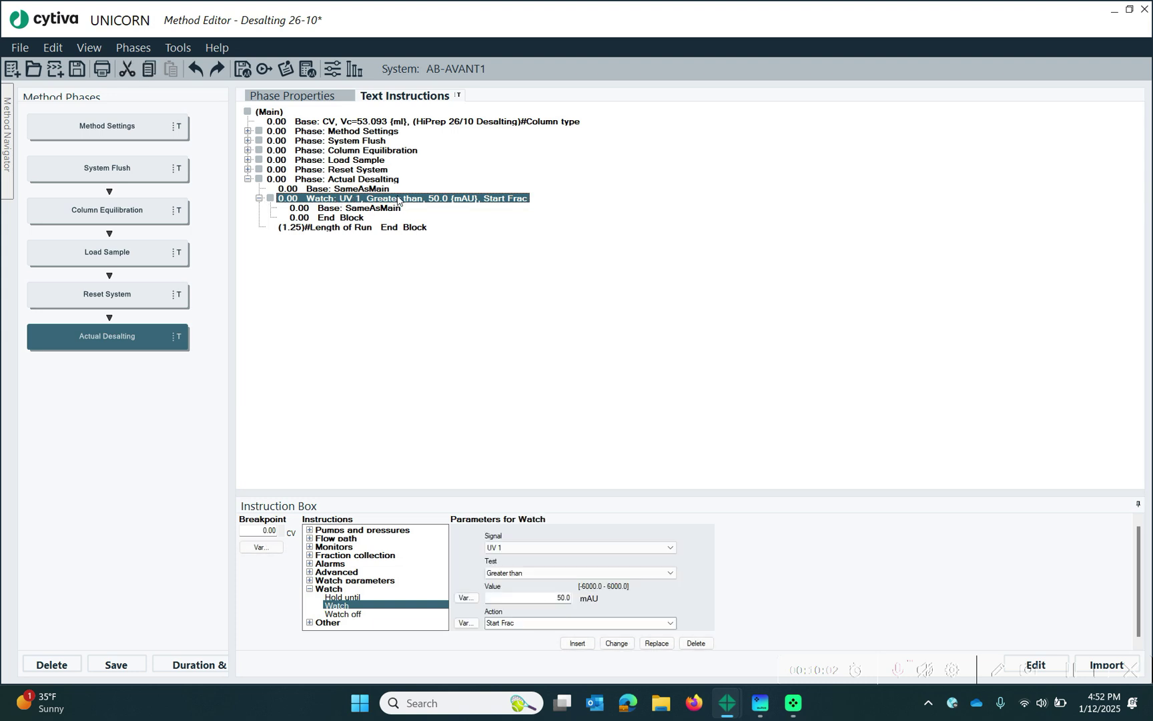
{"action": "left_click", "coordinate": [259, 199]}
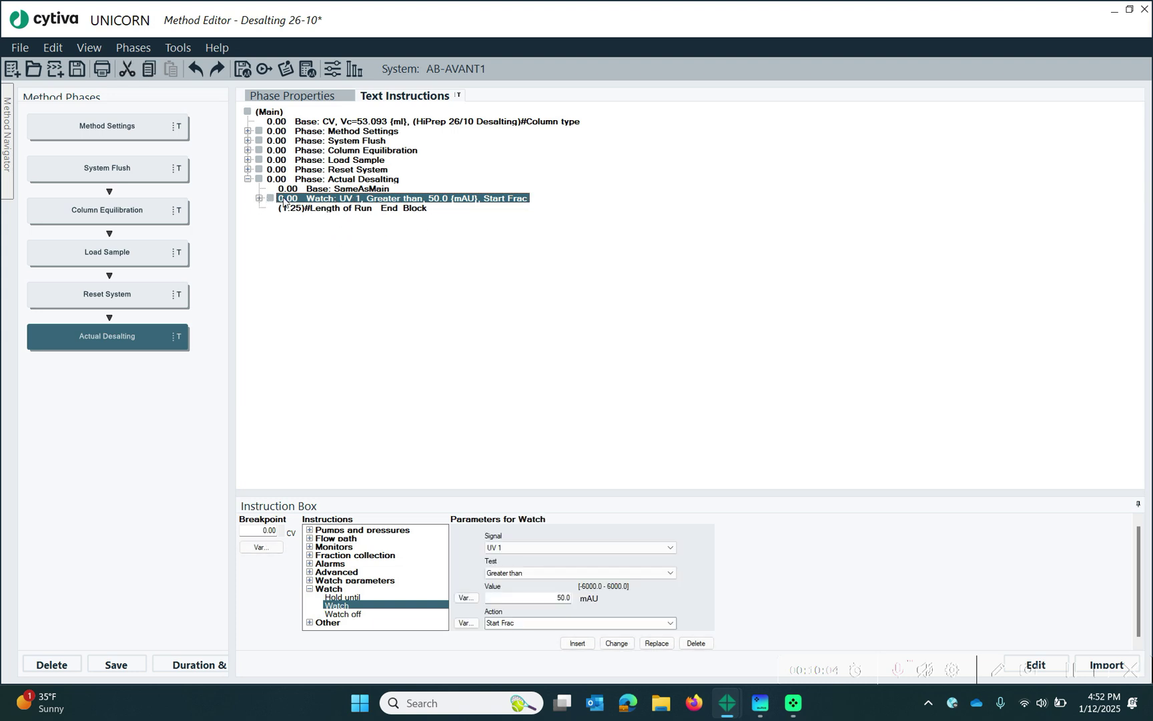
{"action": "left_click", "coordinate": [259, 199]}
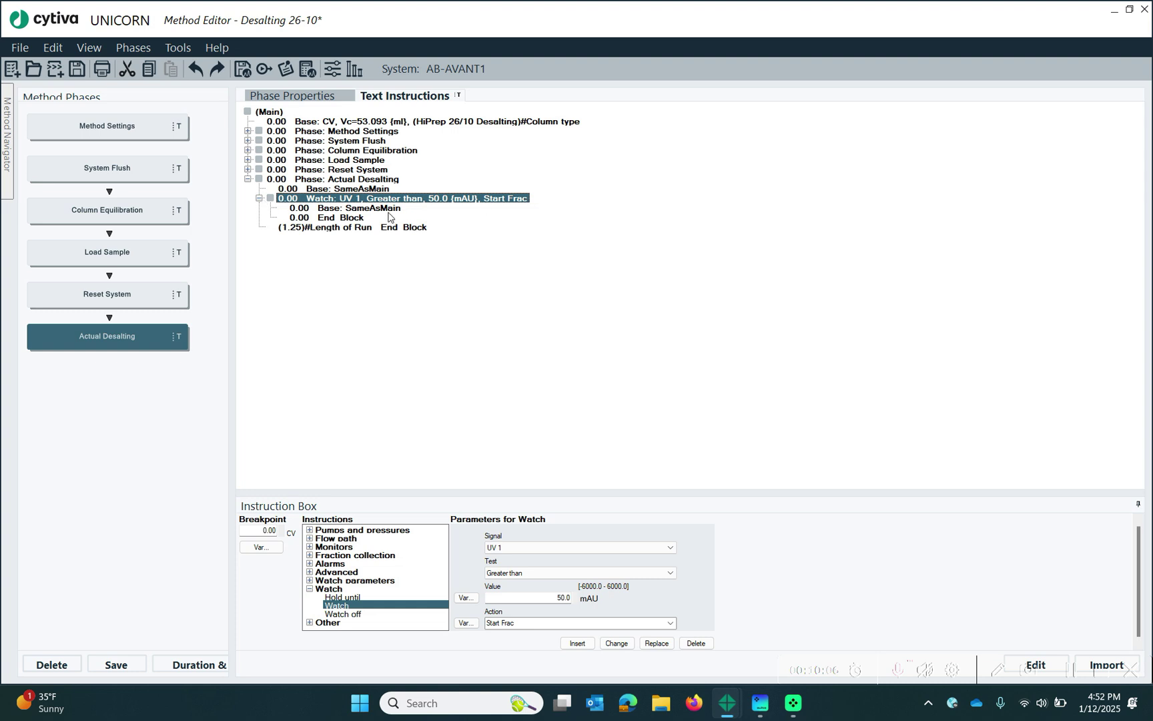
{"action": "left_click", "coordinate": [357, 209]}
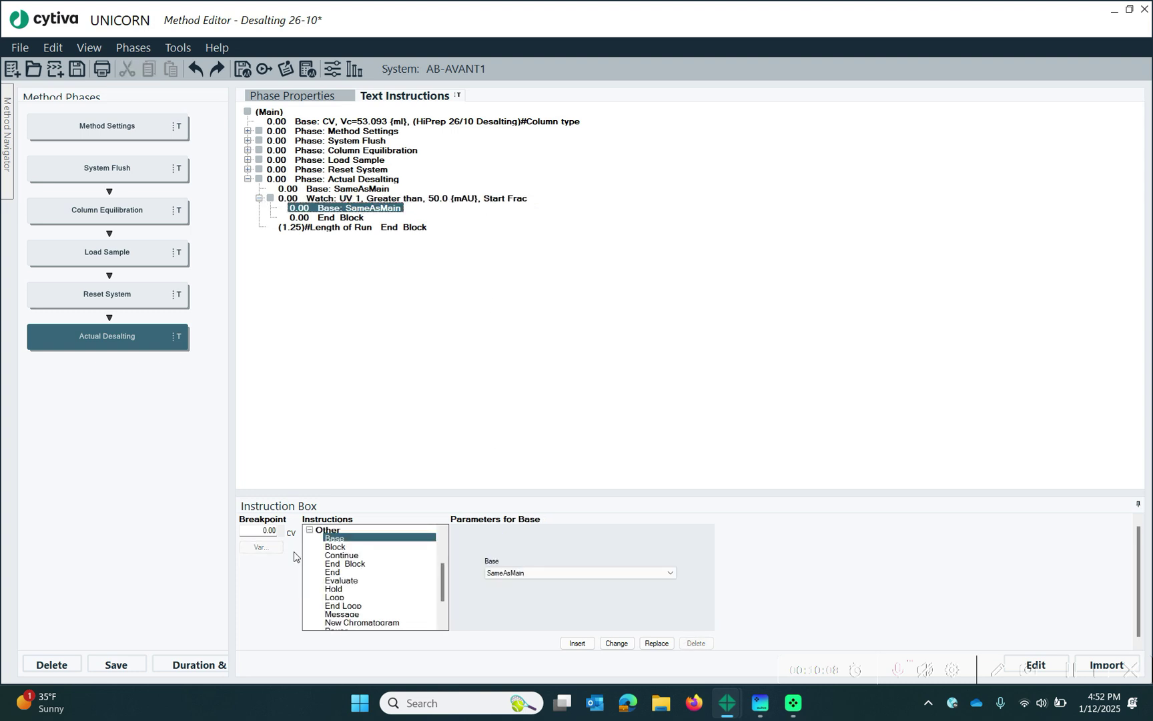
{"action": "left_click", "coordinate": [310, 530]}
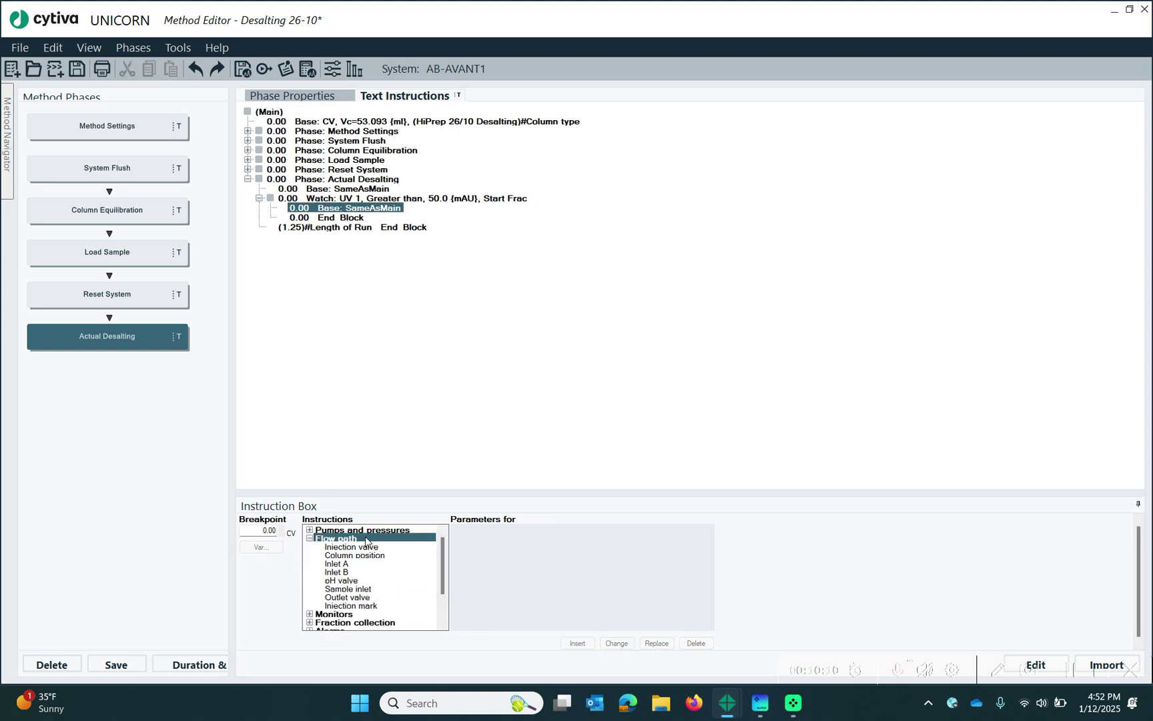
Insert an Outlet valve instruction set to Out 1 into the Start Frac watch.
{"action": "left_click", "coordinate": [352, 598]}
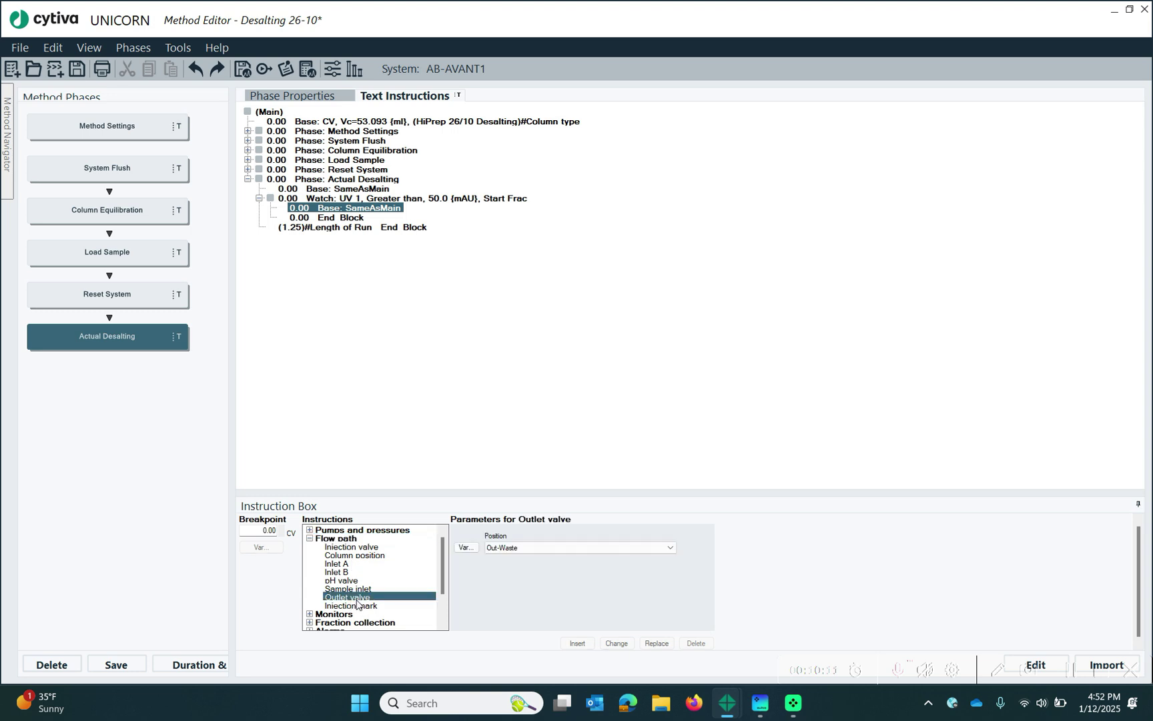
{"action": "left_click", "coordinate": [613, 546]}
{"action": "left_click", "coordinate": [560, 580]}
{"action": "left_click", "coordinate": [572, 646]}
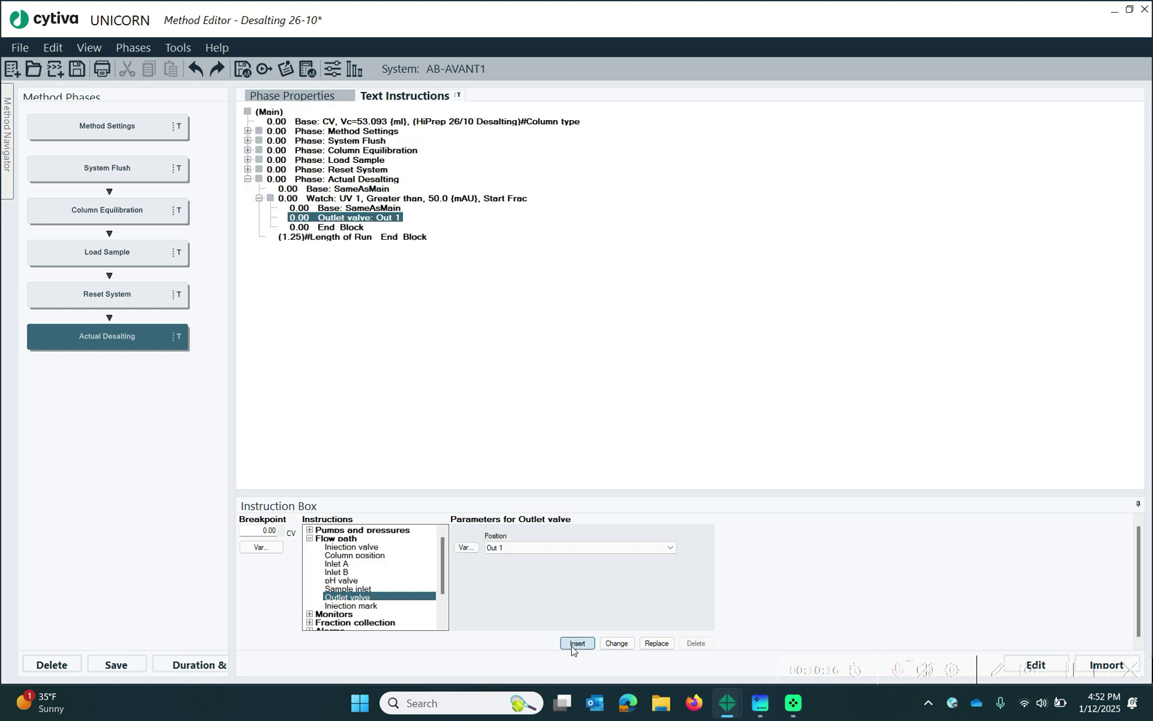
Review the Start Frac watch lines, including the new Outlet valve: Out 1 step.
{"action": "left_click", "coordinate": [365, 199]}
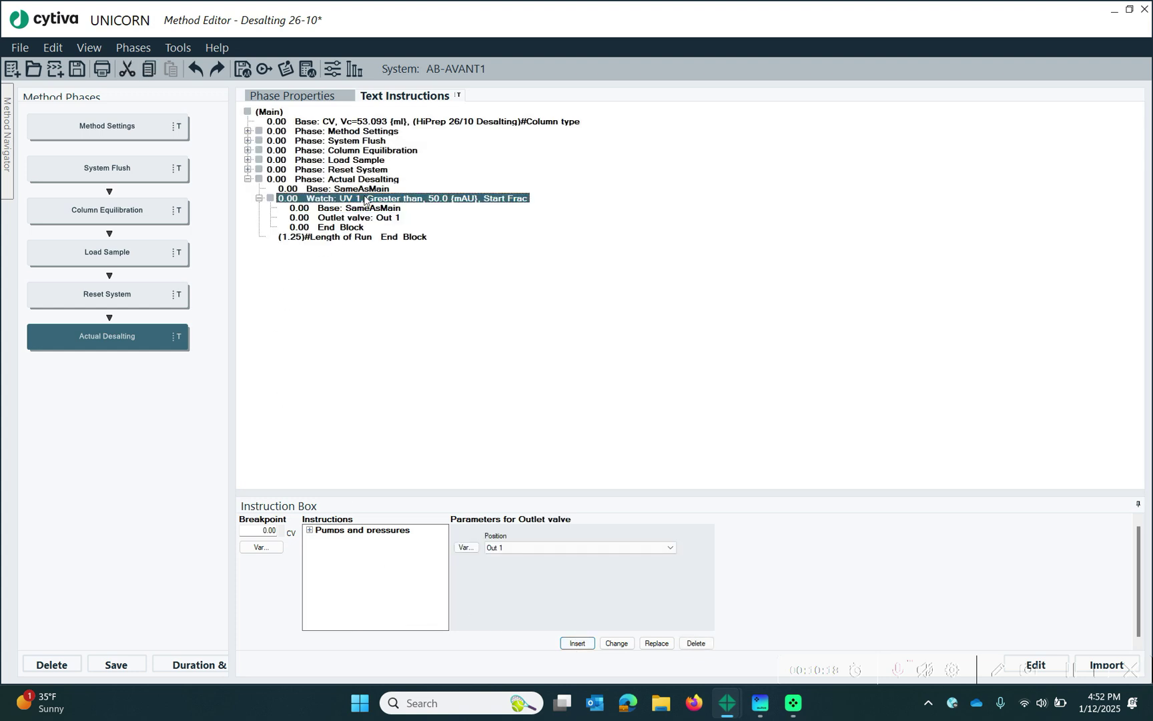
{"action": "left_click", "coordinate": [367, 207]}
{"action": "left_click", "coordinate": [368, 217]}
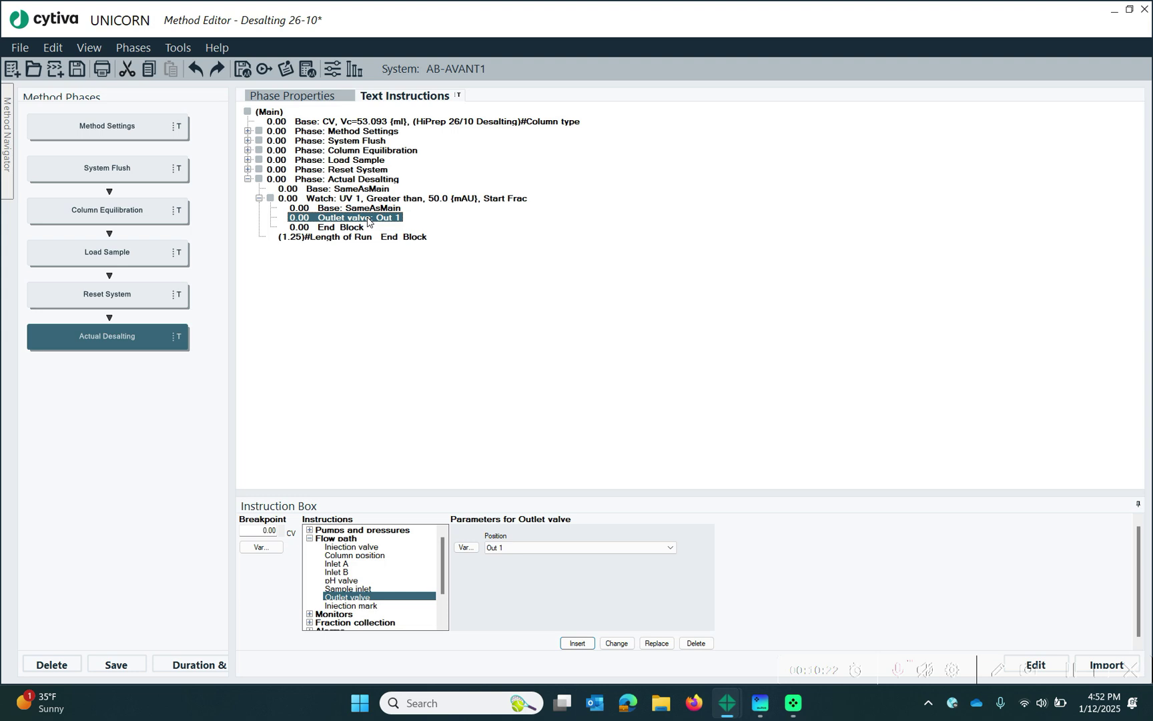
{"action": "left_click", "coordinate": [325, 199]}
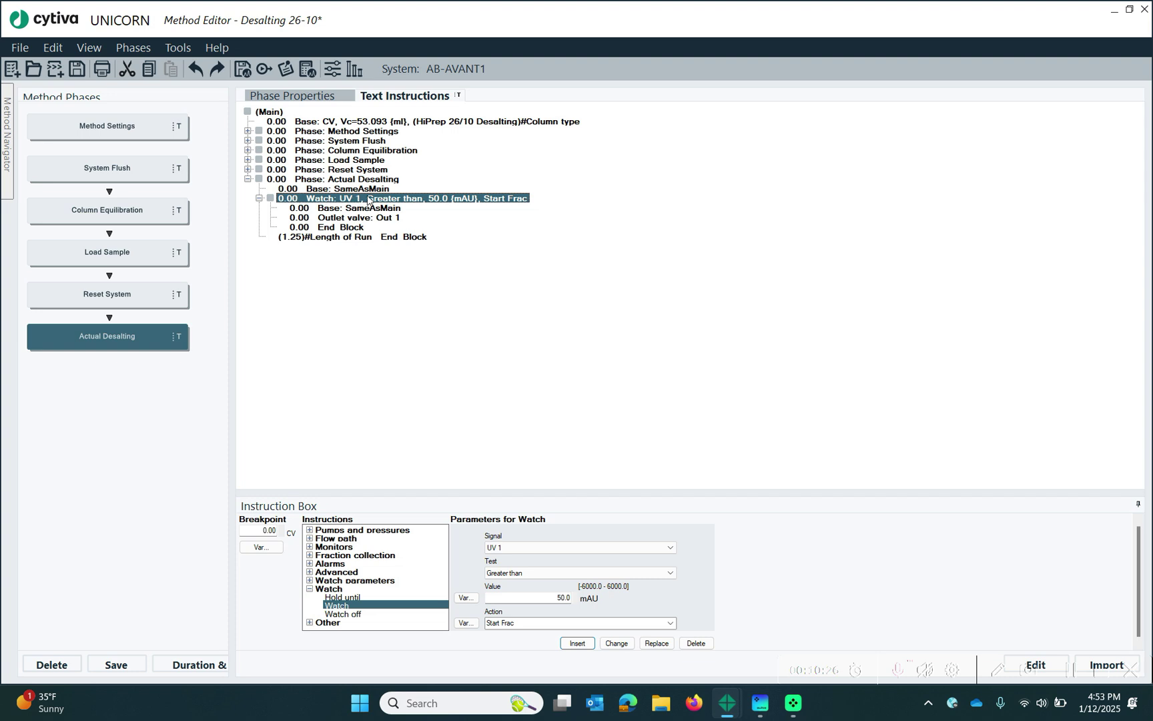
{"action": "left_click", "coordinate": [376, 218]}
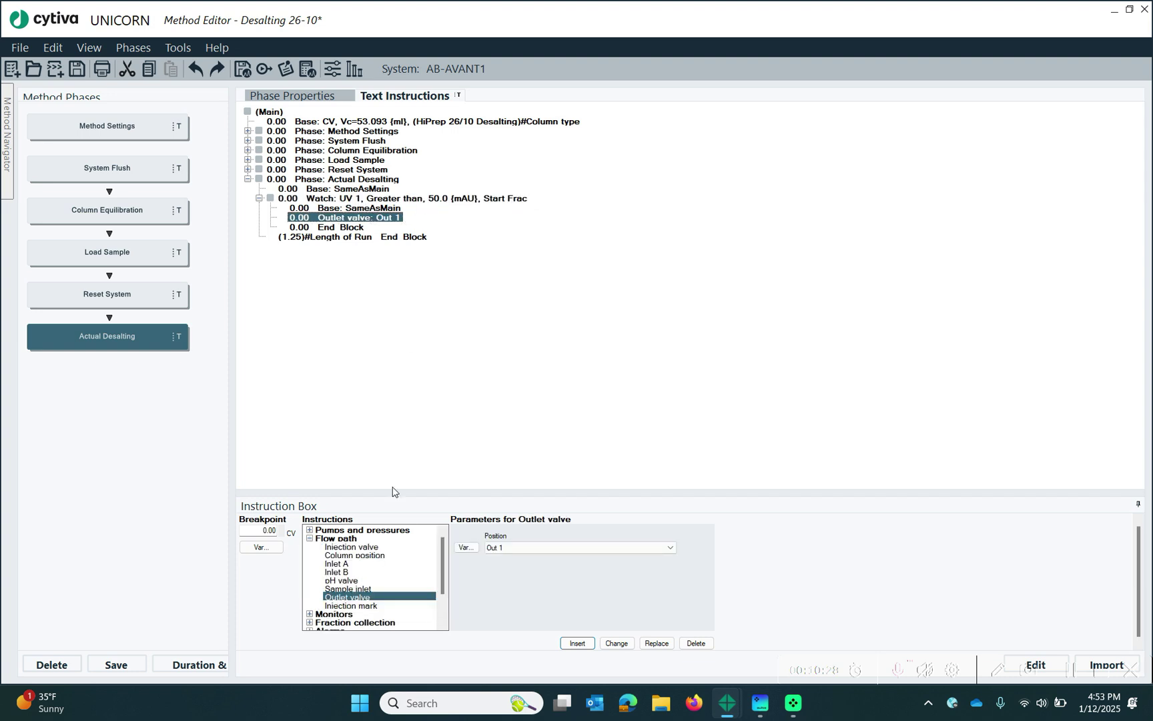
{"action": "left_click", "coordinate": [310, 538]}
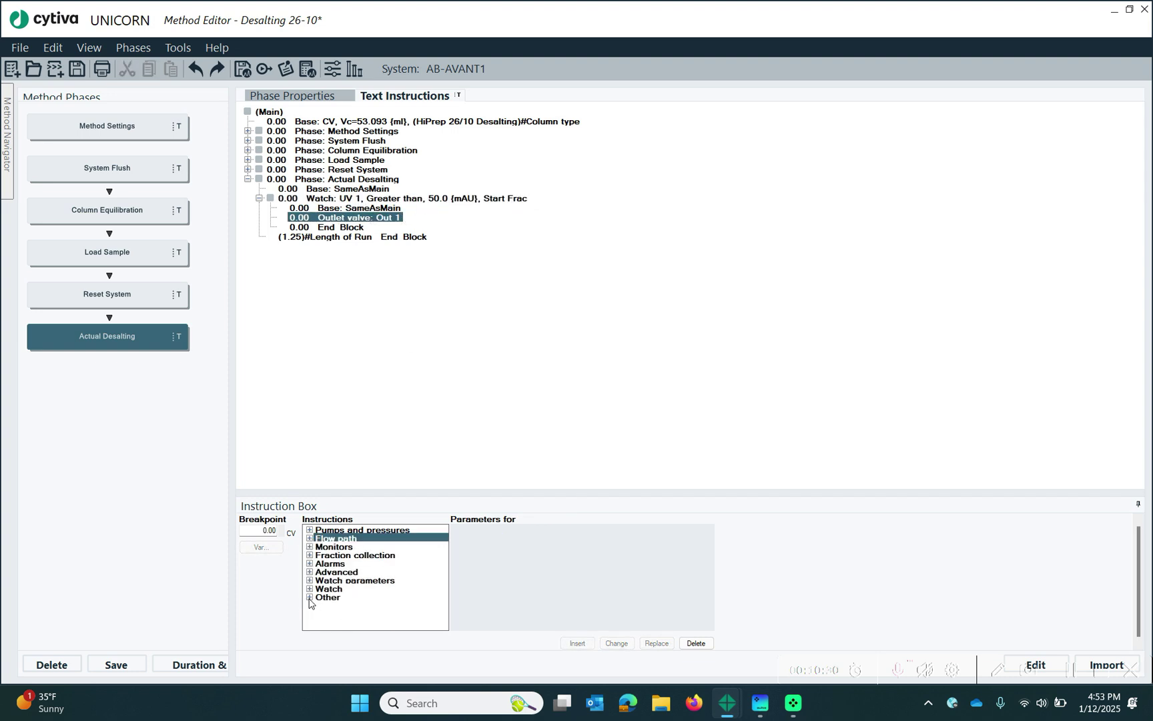
{"action": "left_click", "coordinate": [309, 588]}
Insert a nested watch where UV 1 less than 50.0 mAU triggers Stop Frac, and expand it.
{"action": "left_click", "coordinate": [337, 606]}
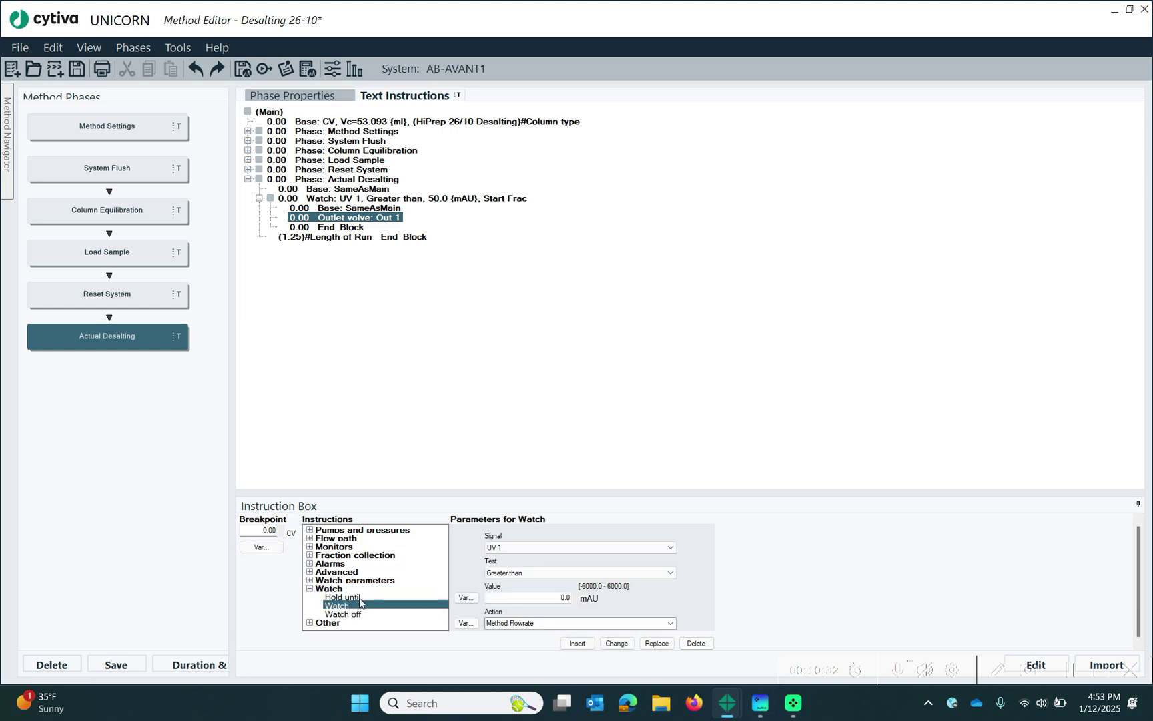
{"action": "left_click", "coordinate": [534, 547]}
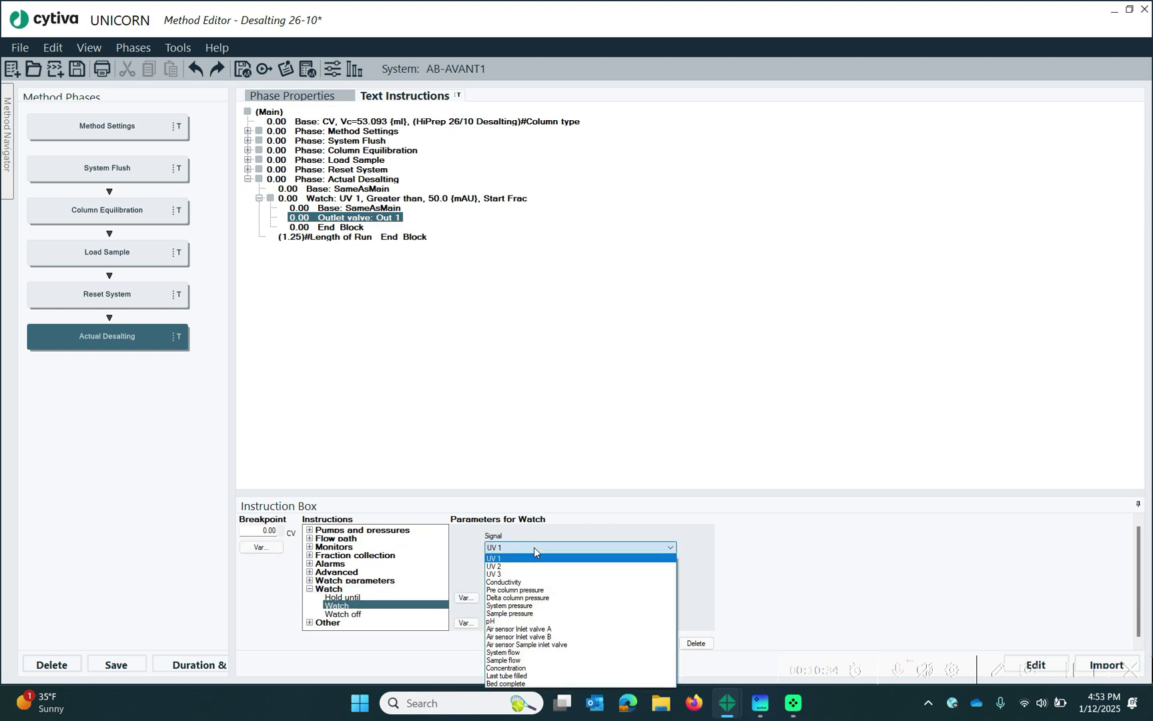
{"action": "left_click", "coordinate": [535, 546]}
{"action": "left_click", "coordinate": [537, 570]}
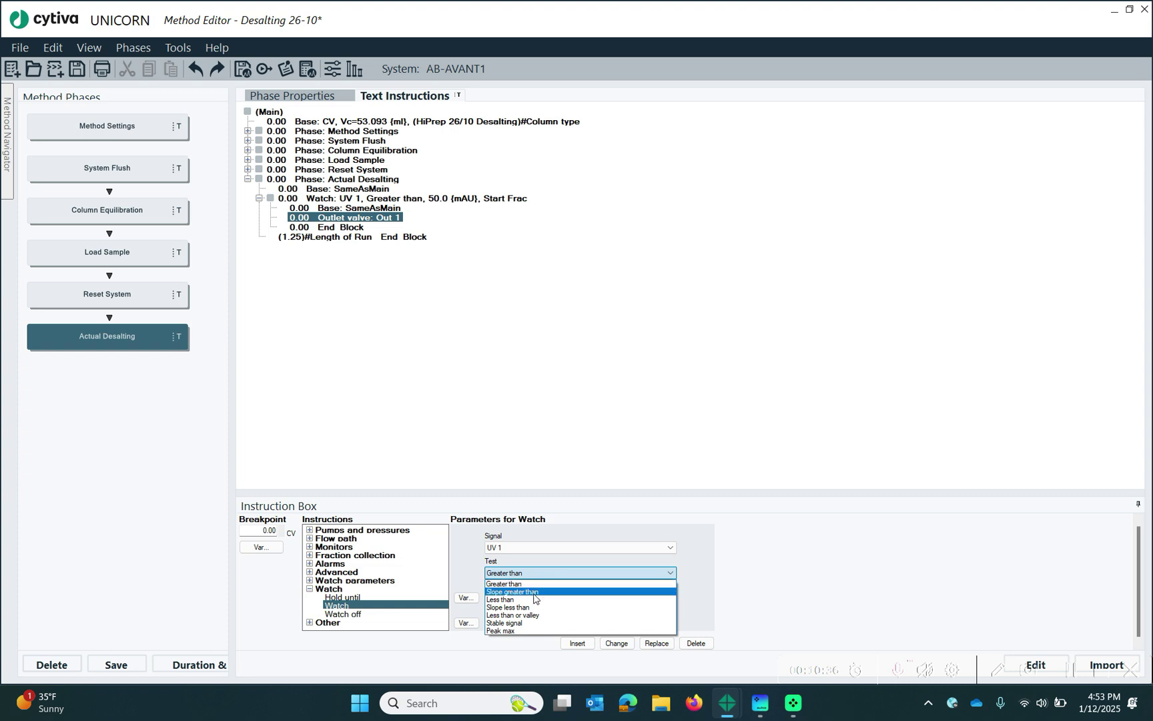
{"action": "left_click", "coordinate": [534, 600]}
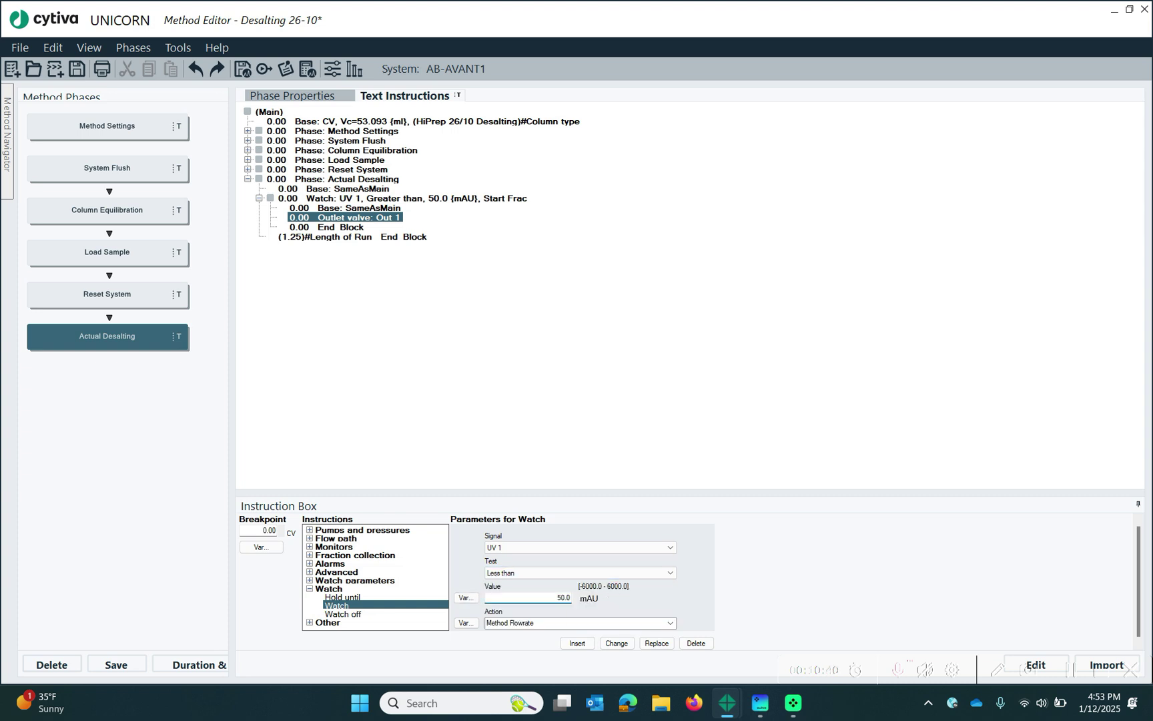
{"action": "left_click", "coordinate": [591, 626]}
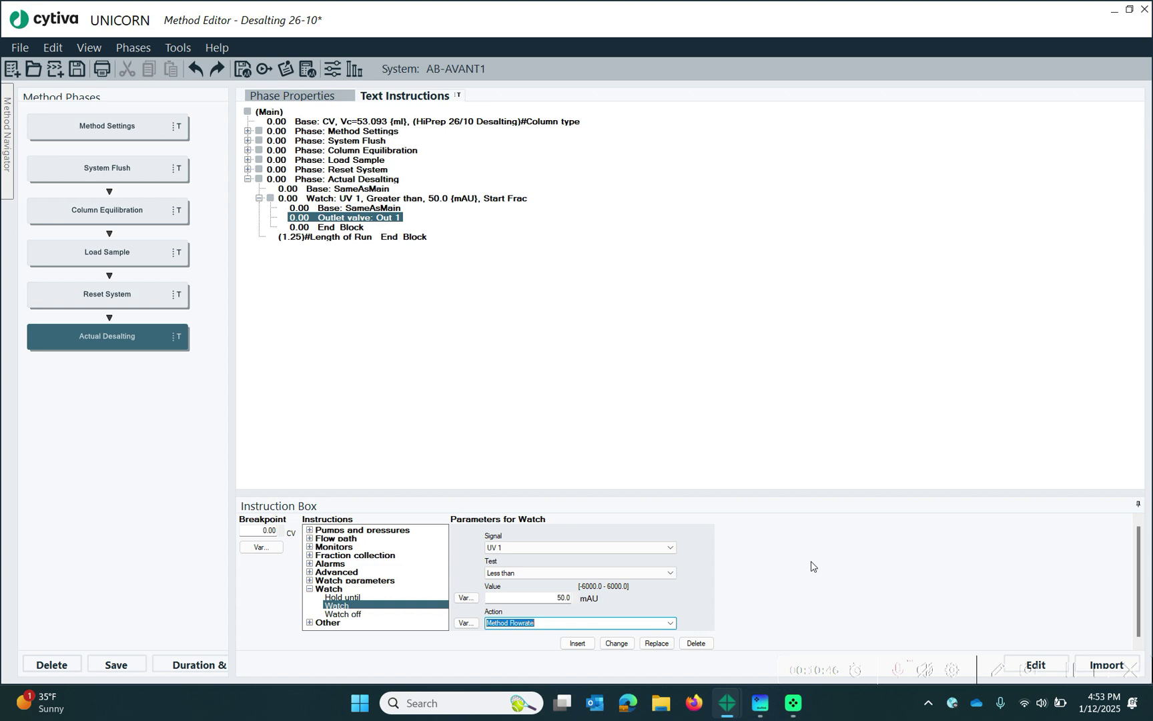
{"action": "type", "text": "Stop Frac"}
{"action": "left_click", "coordinate": [575, 644]}
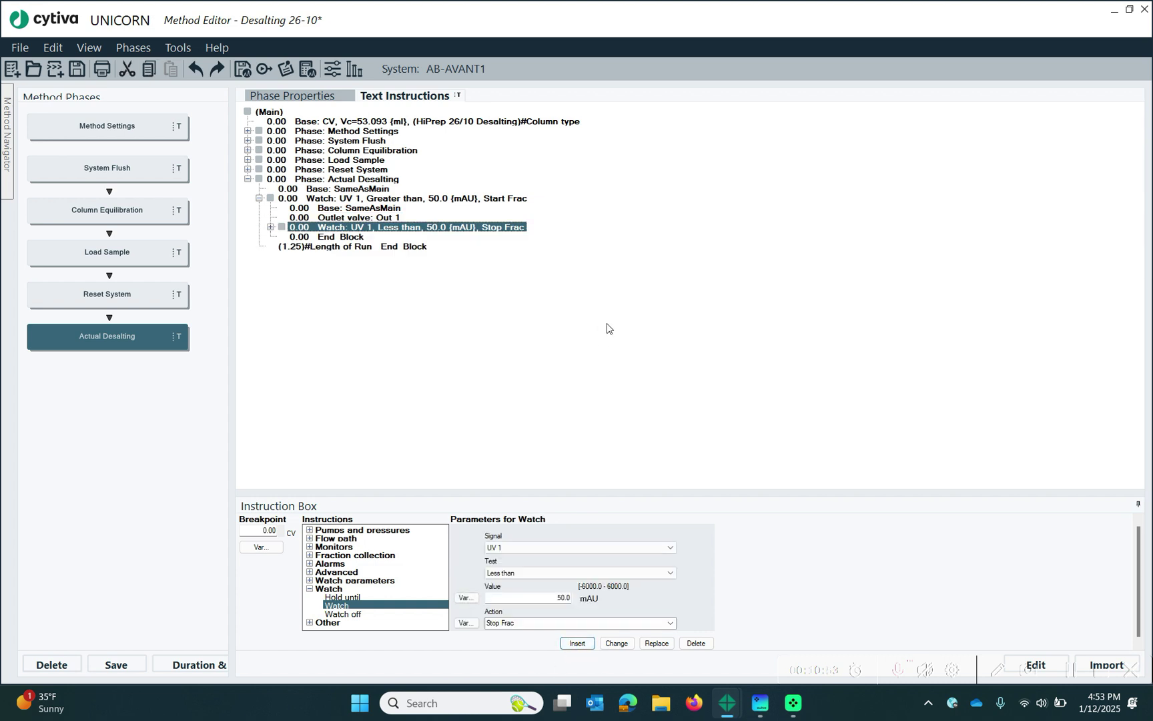
{"action": "left_click", "coordinate": [271, 226]}
{"action": "left_click", "coordinate": [348, 236]}
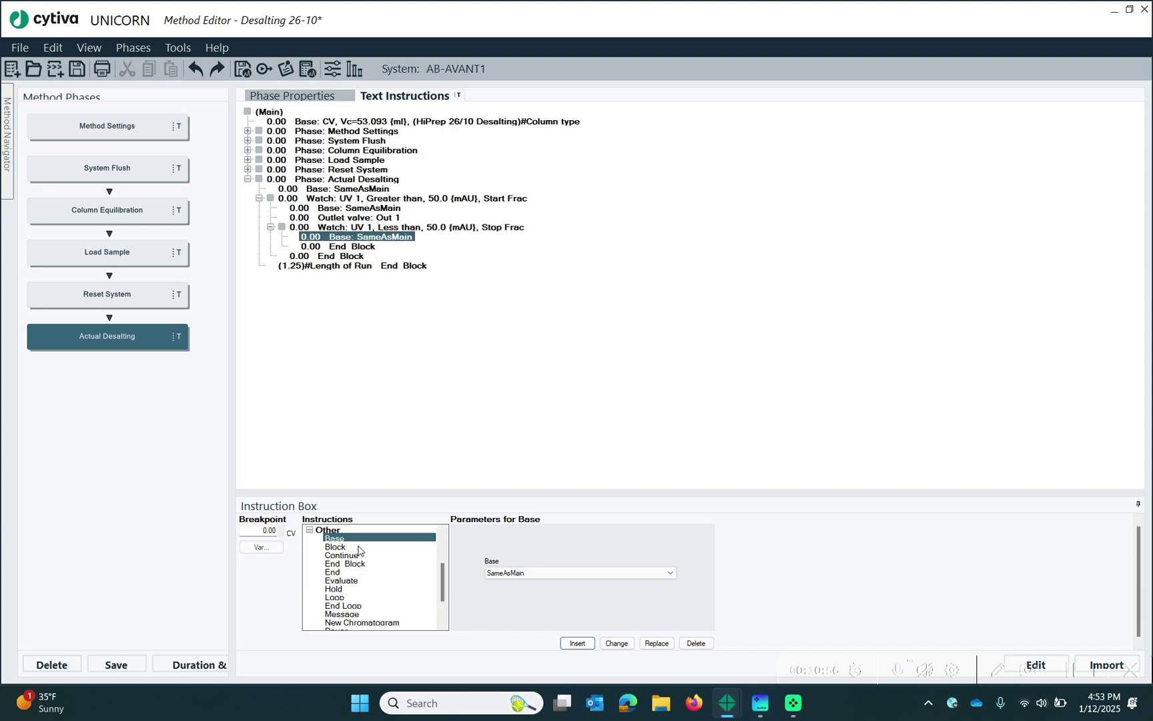
Insert an Outlet valve: Out-Waste instruction into the Stop Frac watch.
{"action": "left_click", "coordinate": [307, 532]}
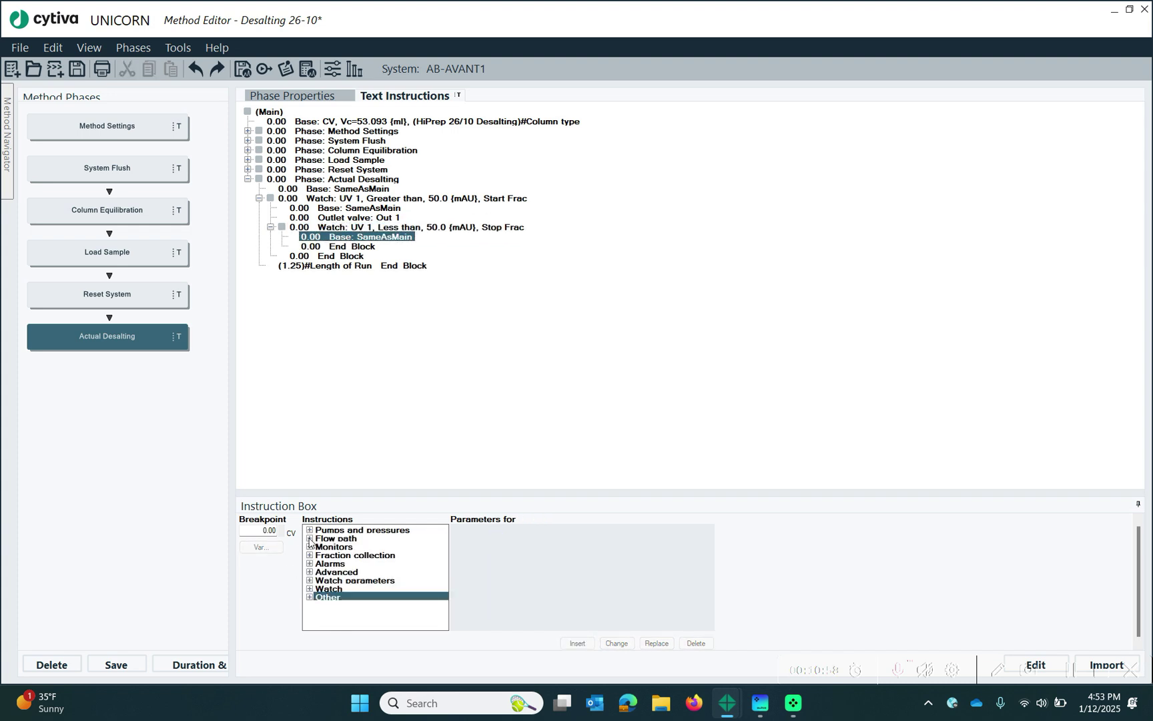
{"action": "left_click", "coordinate": [310, 539]}
{"action": "left_click", "coordinate": [368, 598]}
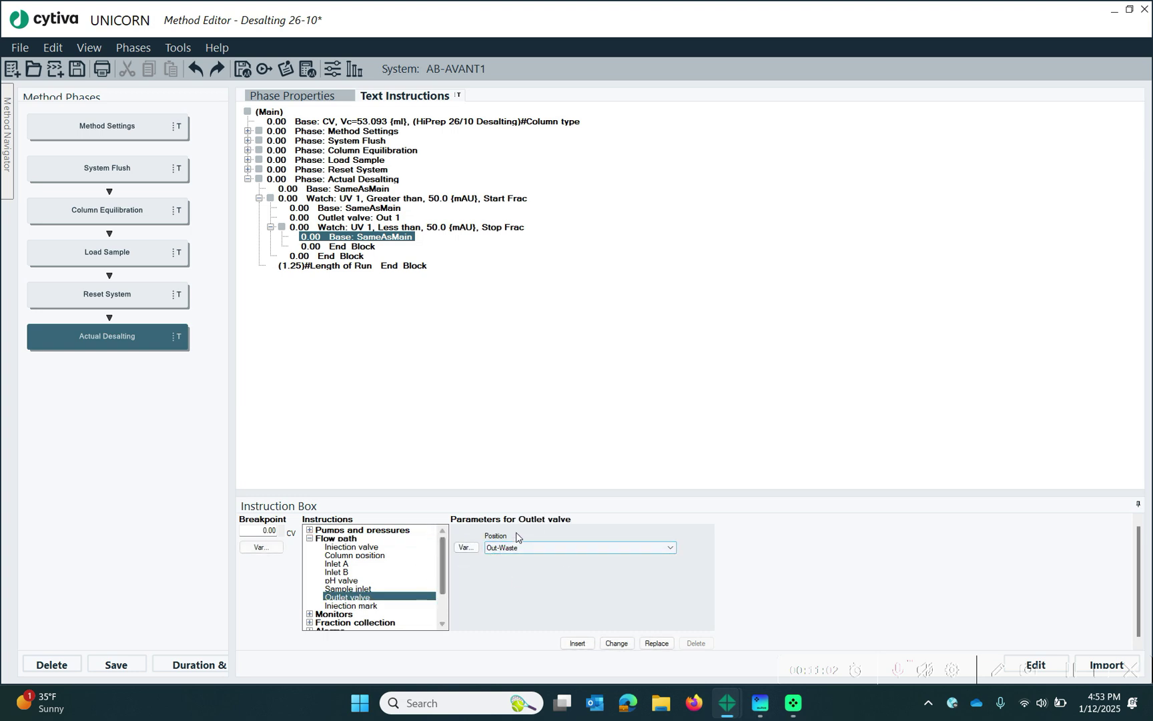
{"action": "left_click", "coordinate": [577, 643]}
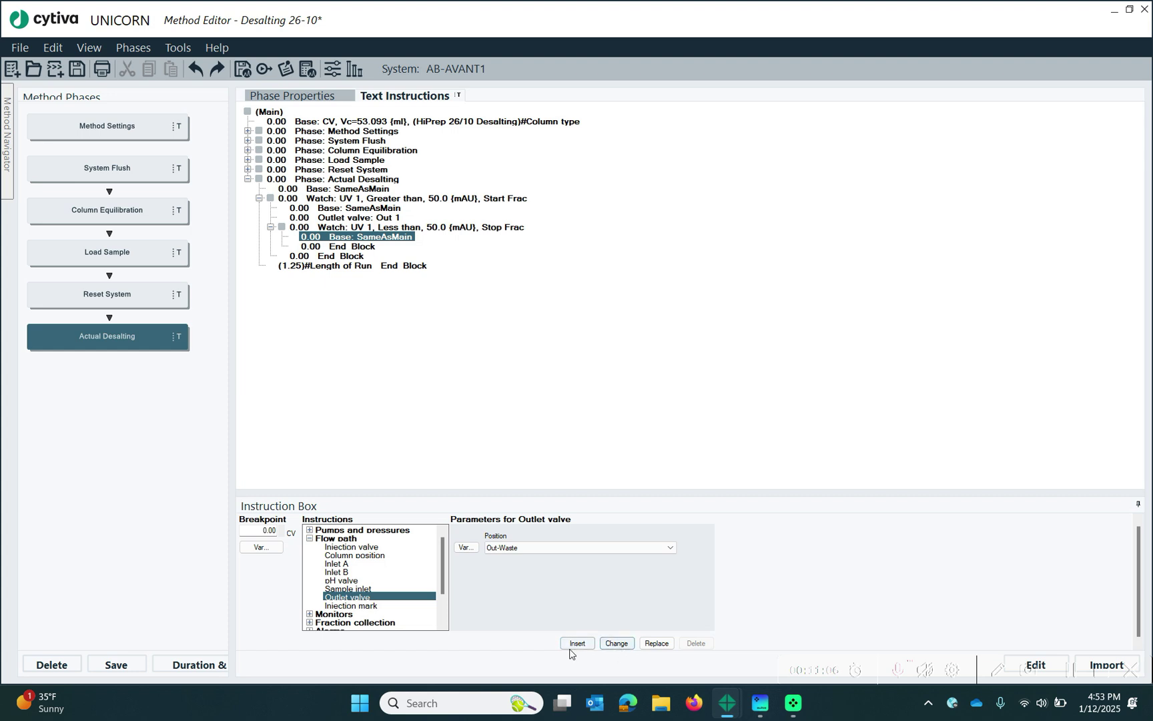
Check both watch blocks' lines, including the Out 1 and Out-Waste outlet valve steps.
{"action": "left_click", "coordinate": [385, 258]}
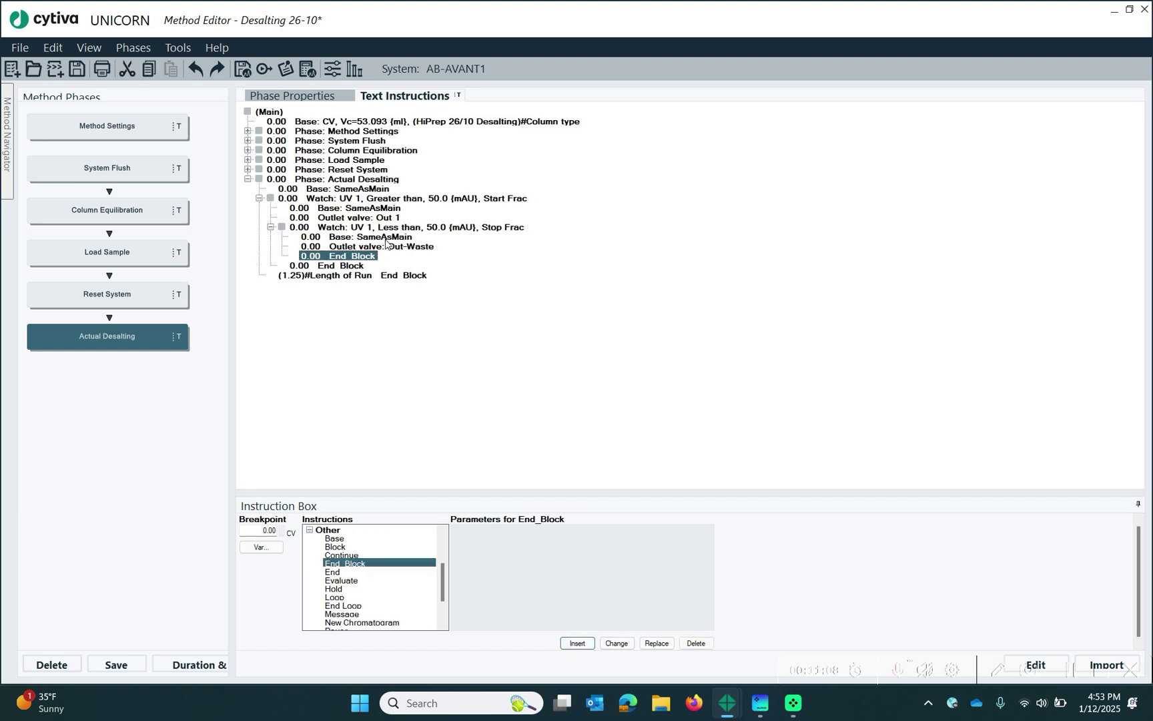
{"action": "left_click", "coordinate": [388, 239]}
{"action": "left_click", "coordinate": [396, 200]}
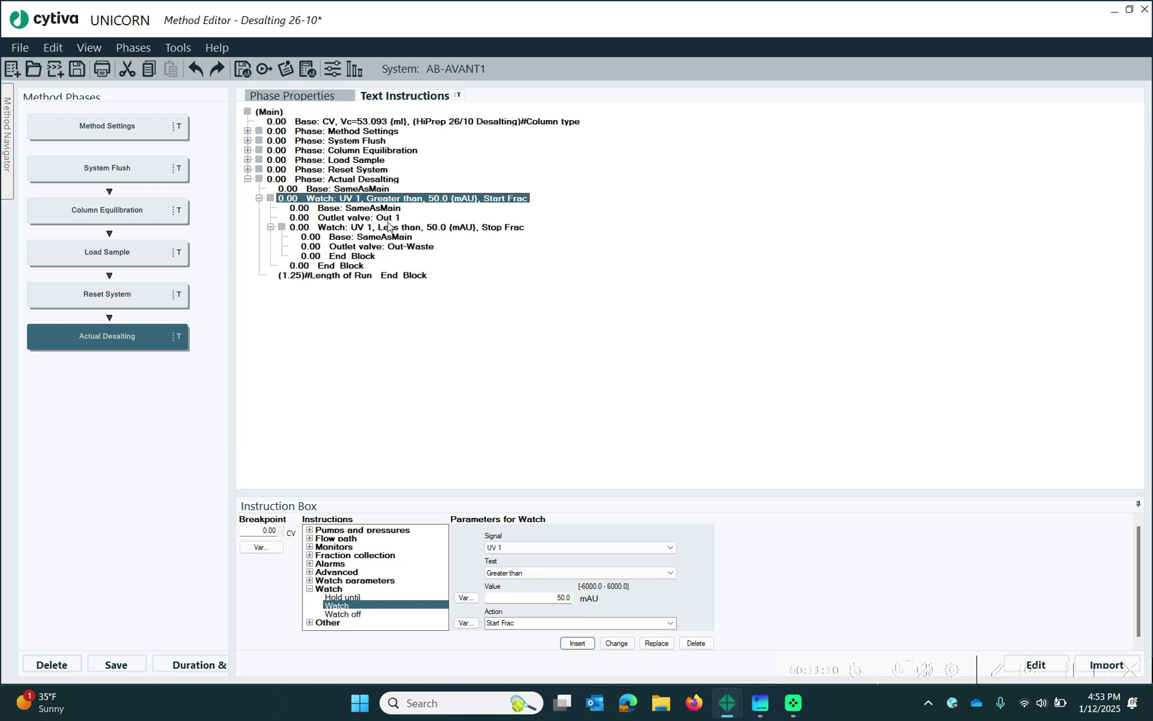
{"action": "left_click", "coordinate": [386, 218]}
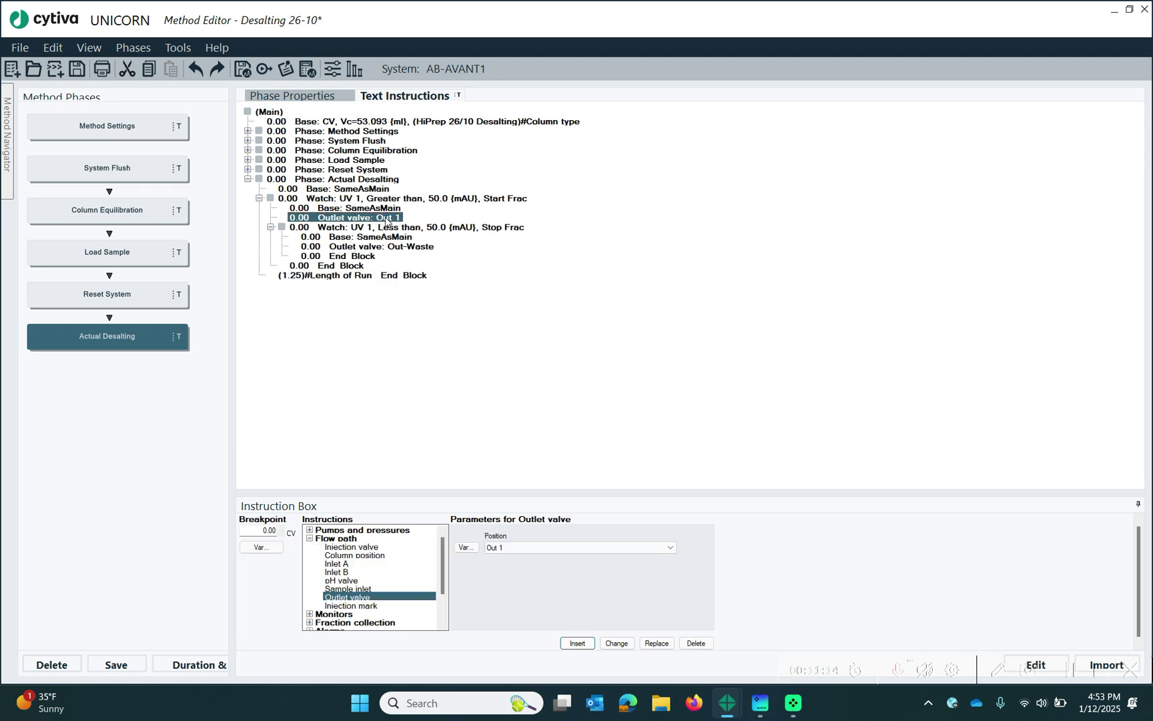
{"action": "left_click", "coordinate": [390, 229]}
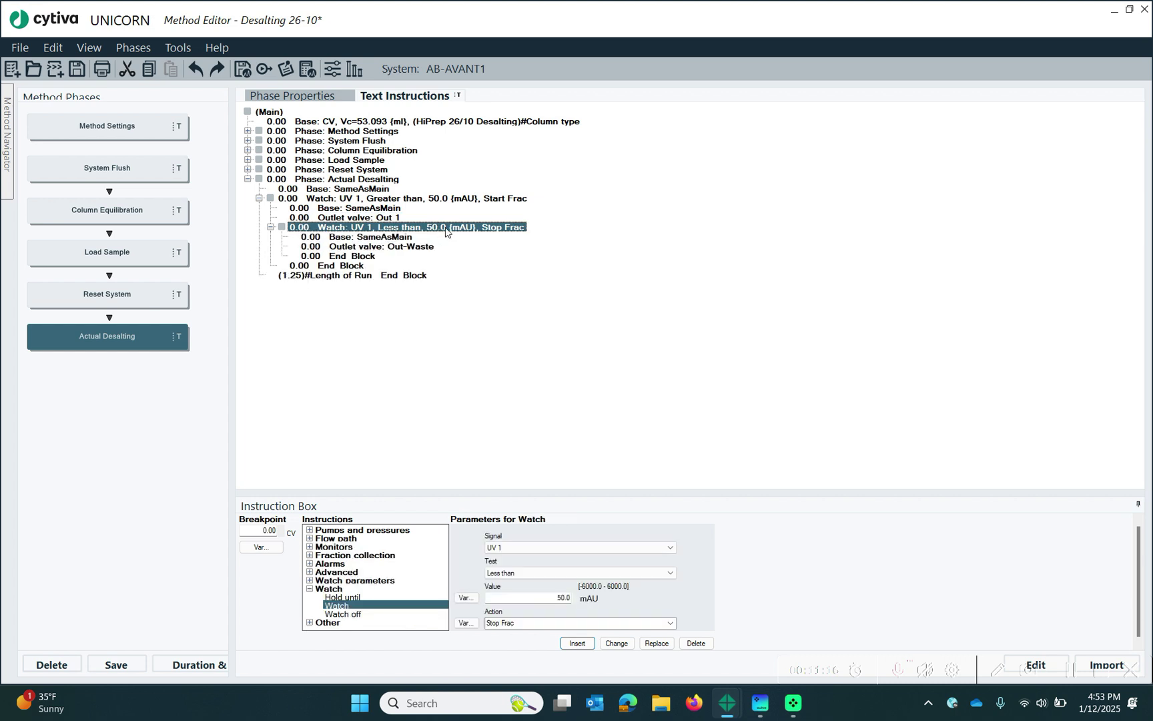
{"action": "left_click", "coordinate": [401, 247]}
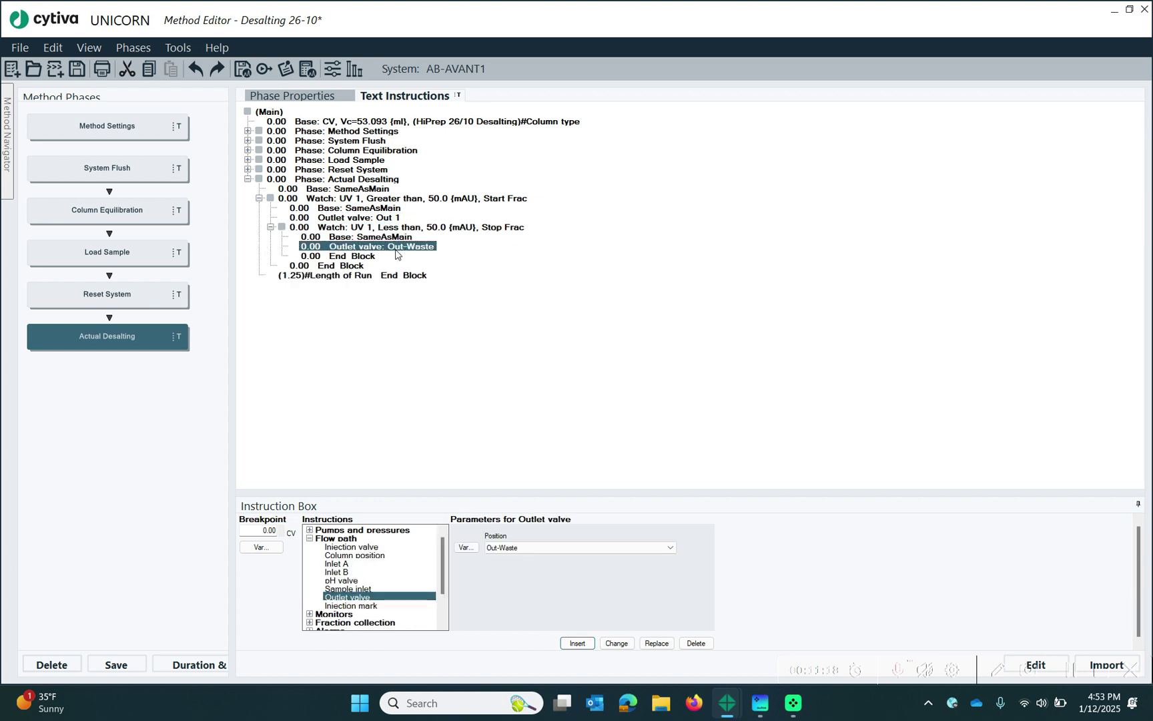
Collapse the Stop Frac watch and review the Out 1 outlet valve and Stop Frac lines.
{"action": "left_click", "coordinate": [270, 227]}
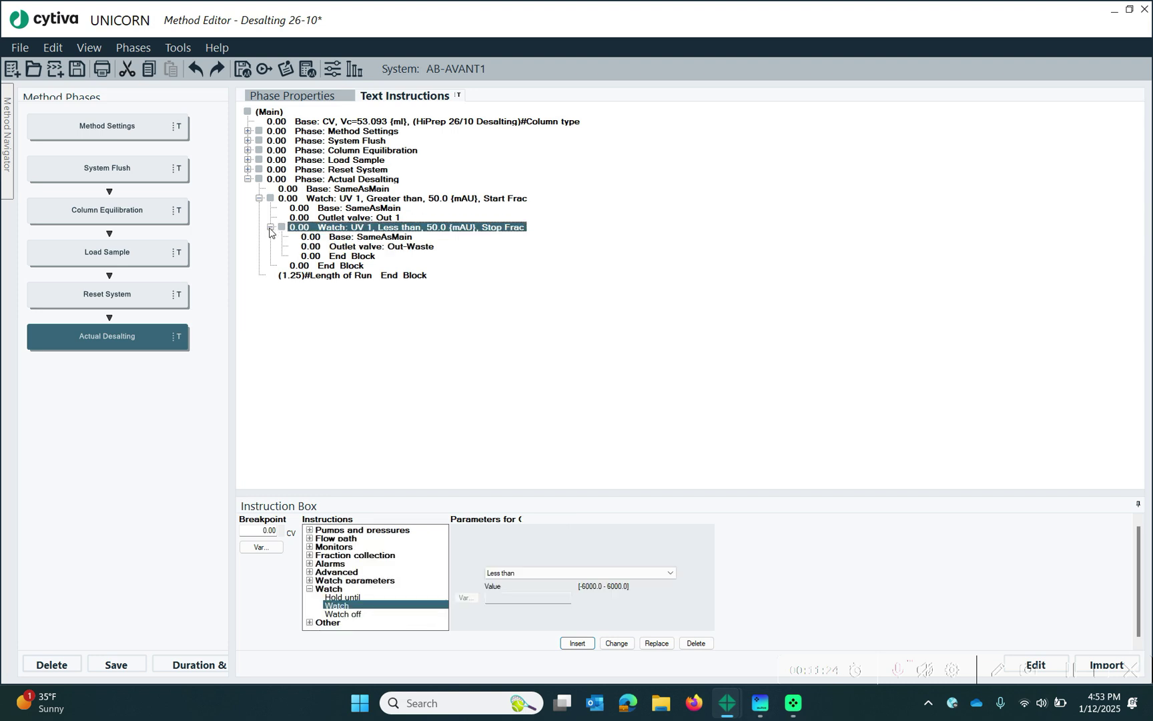
{"action": "left_click", "coordinate": [354, 218]}
{"action": "left_click", "coordinate": [349, 229]}
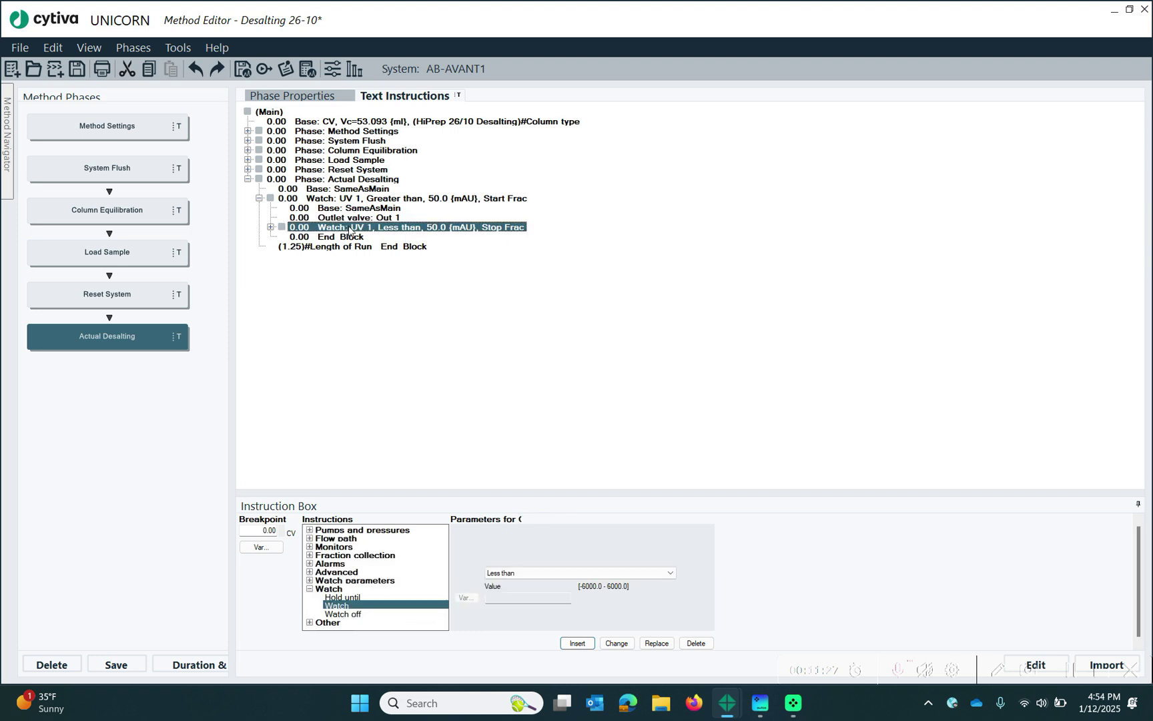
{"action": "left_click", "coordinate": [340, 219]}
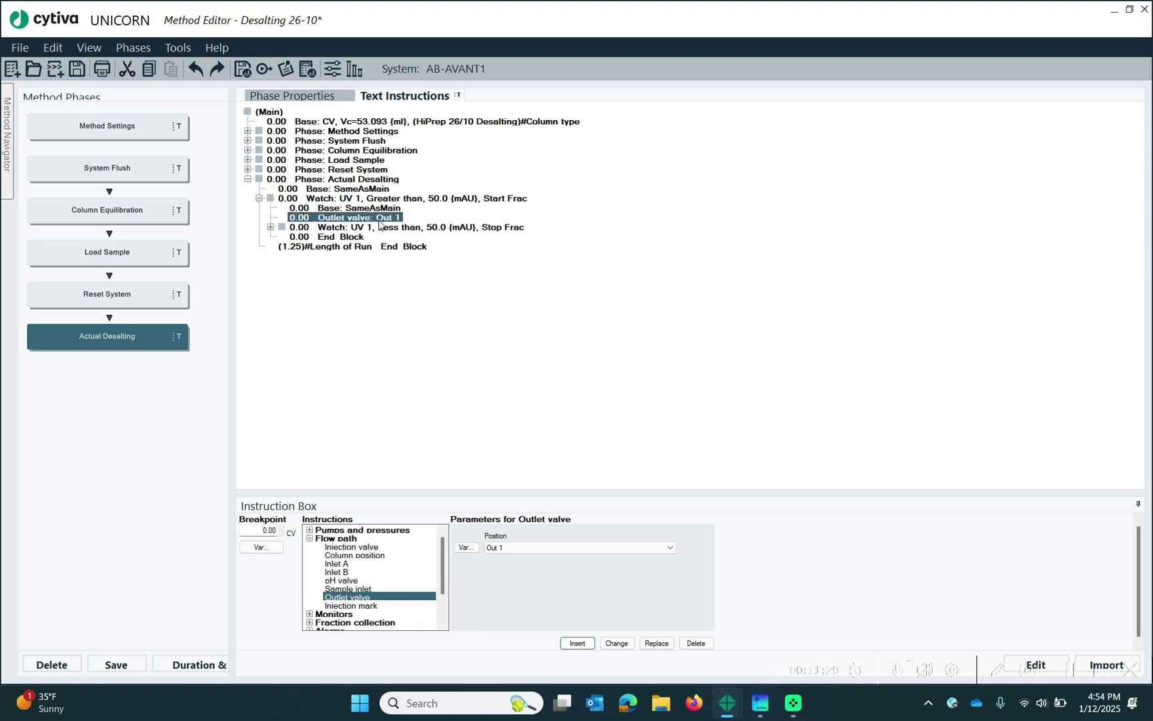
{"action": "left_click", "coordinate": [372, 229]}
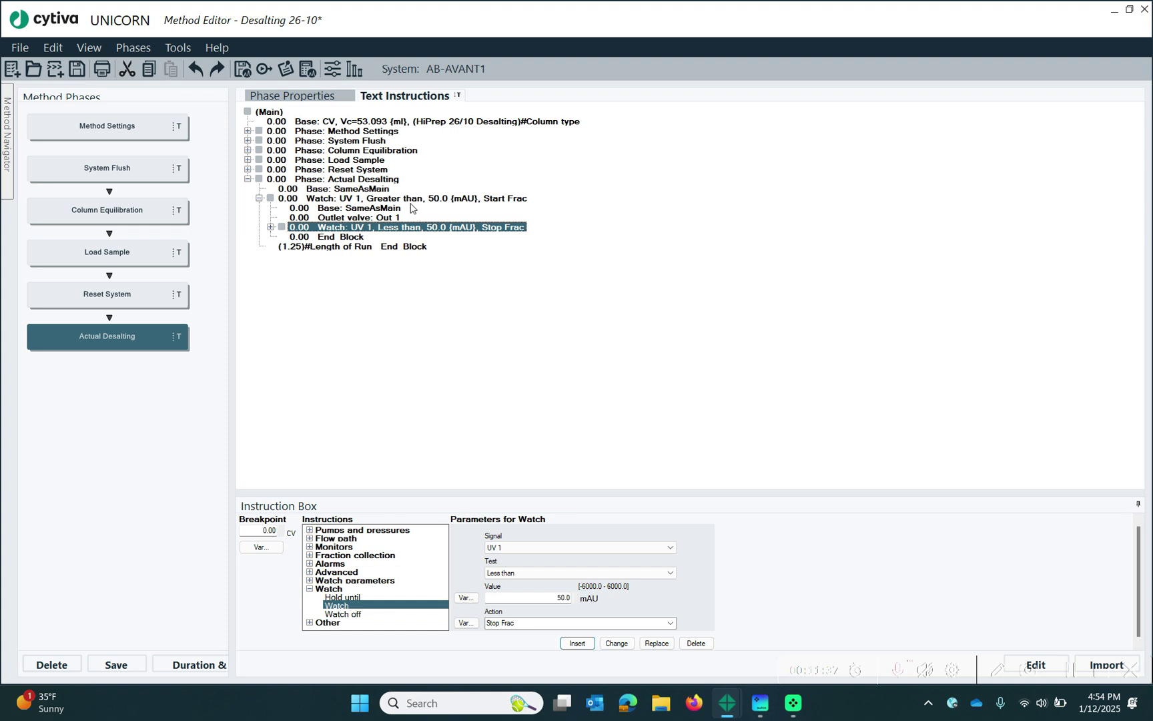
Insert a Delay A block with a Time base and a 0.05 min end block.
{"action": "left_click", "coordinate": [310, 589]}
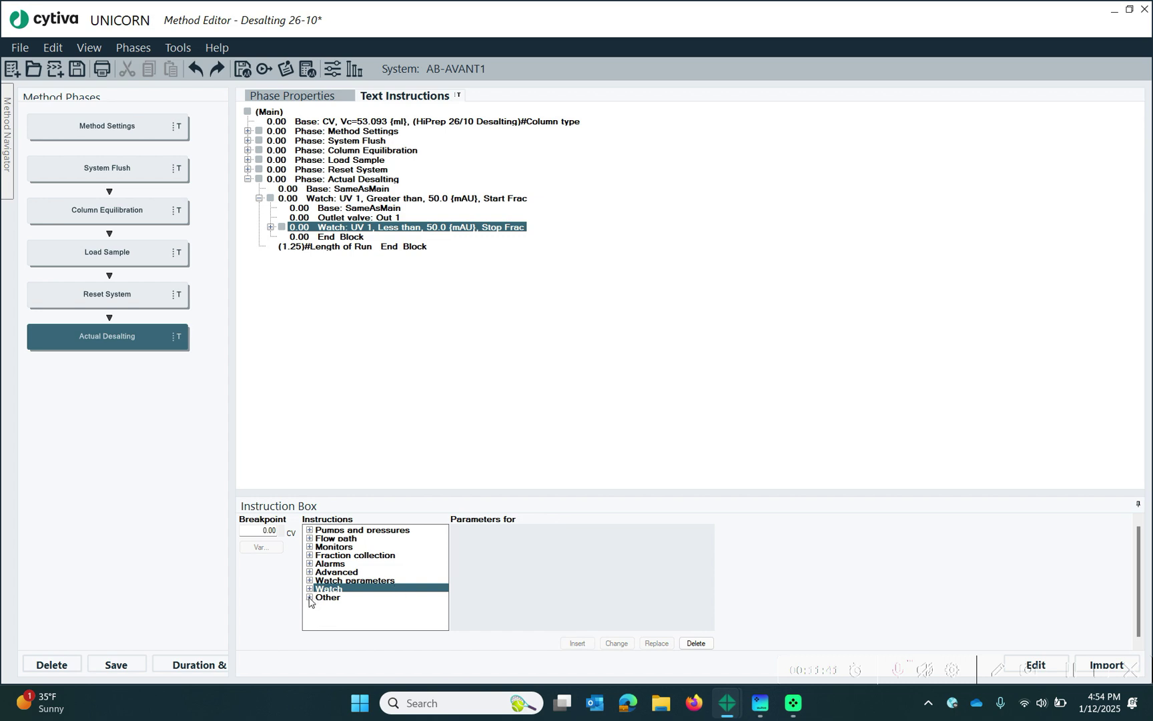
{"action": "left_click", "coordinate": [309, 598]}
{"action": "left_click", "coordinate": [335, 548]}
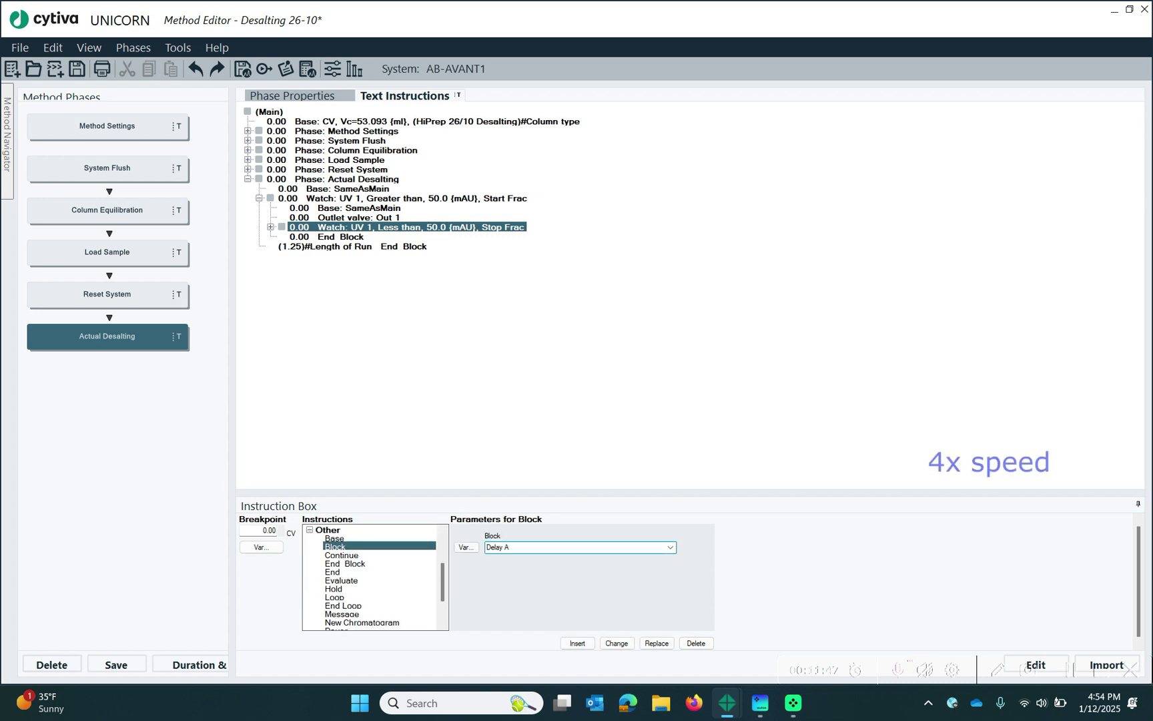
{"action": "left_click", "coordinate": [578, 643]}
{"action": "left_click", "coordinate": [670, 572]}
{"action": "left_click", "coordinate": [534, 591]}
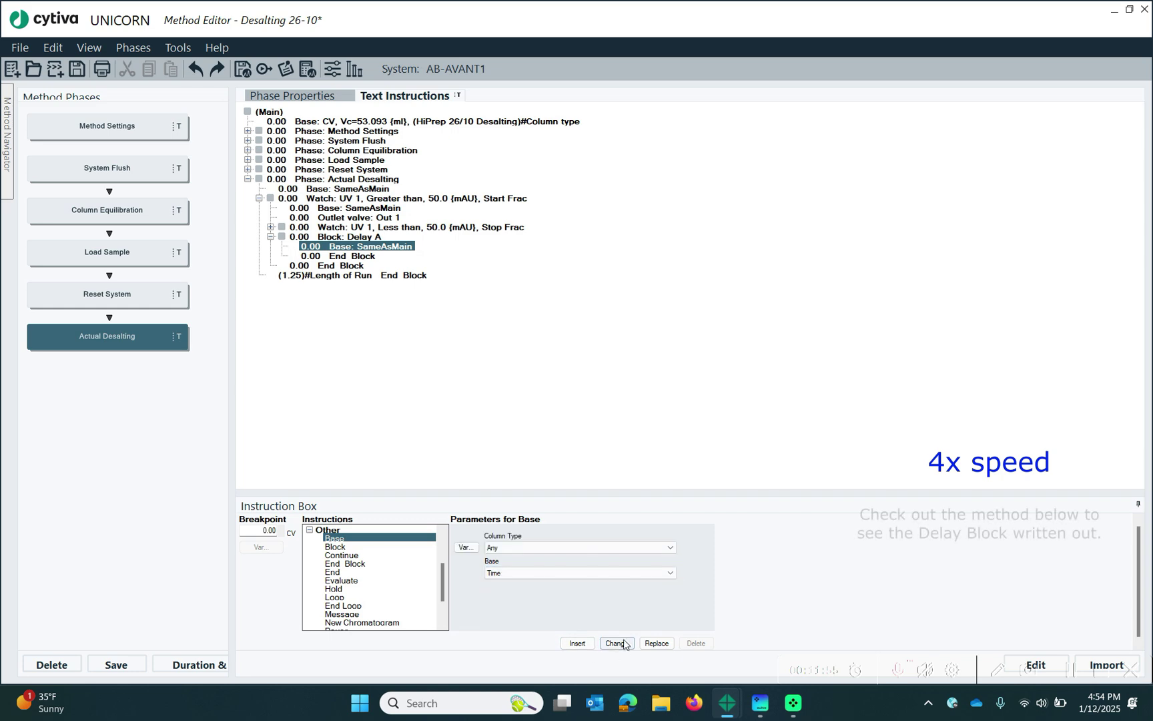
{"action": "left_click", "coordinate": [625, 643]}
{"action": "key", "text": "Return"}
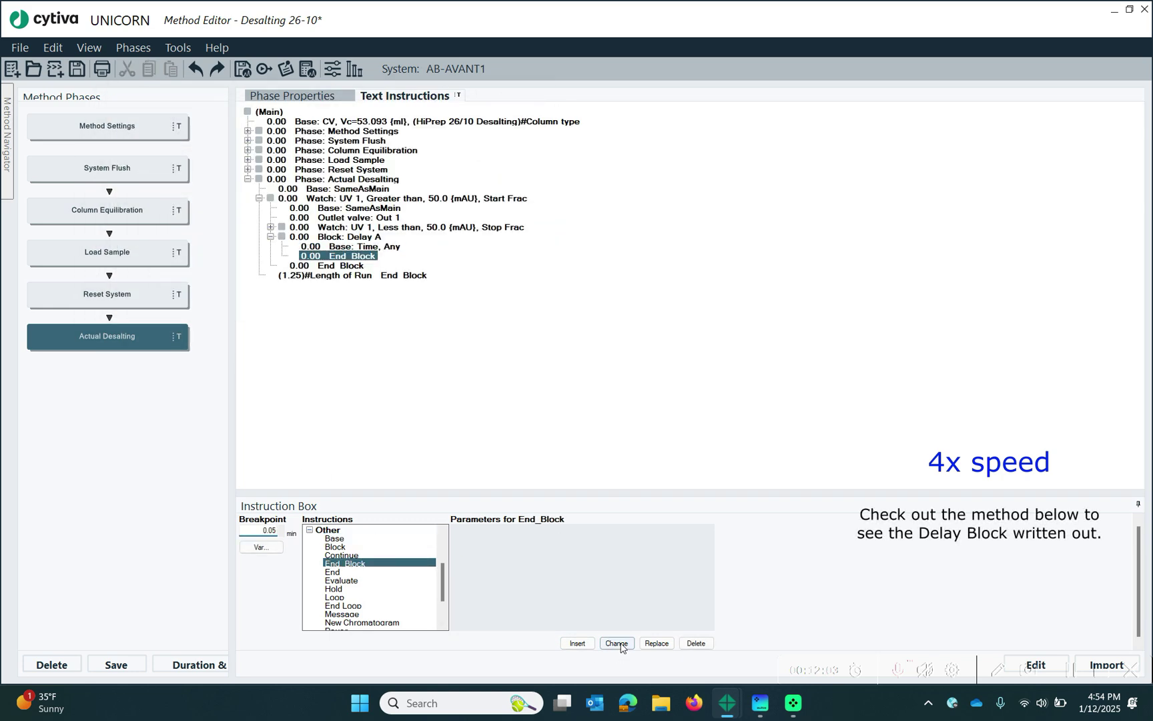
{"action": "left_click", "coordinate": [618, 643]}
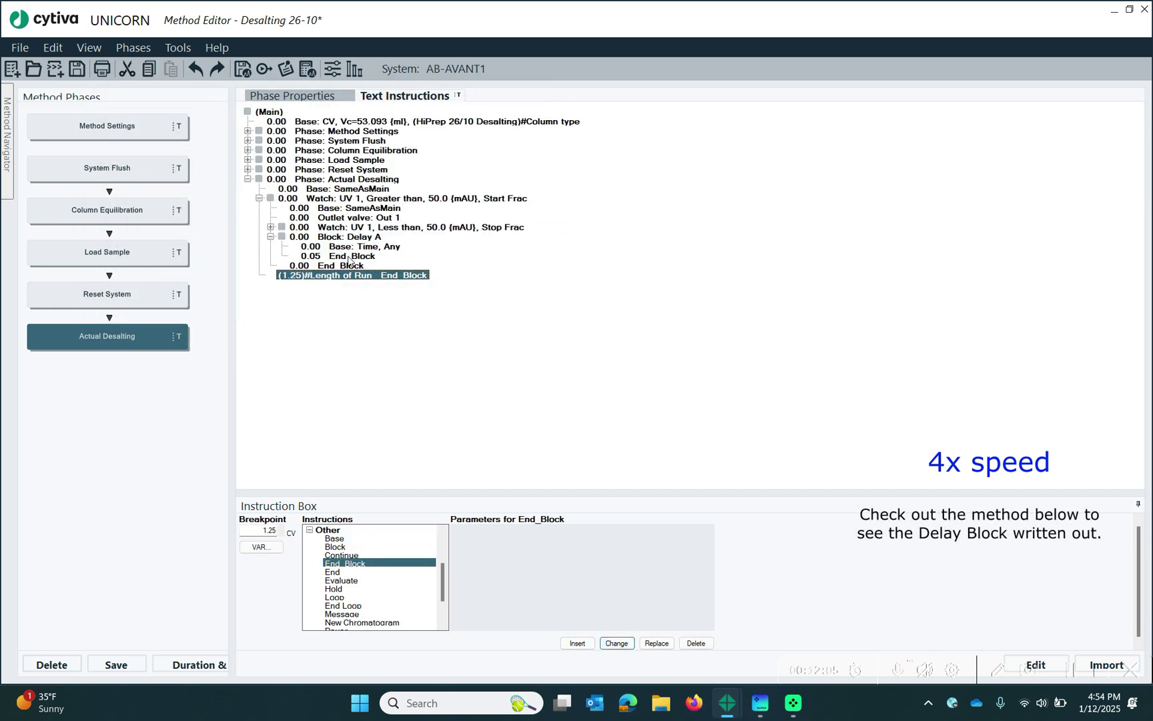
Move the Delay A block above the Stop Frac watch and collapse the Start Frac watch.
{"action": "left_click", "coordinate": [270, 238]}
{"action": "left_click_drag", "start_coordinate": [347, 237], "coordinate": [359, 224]}
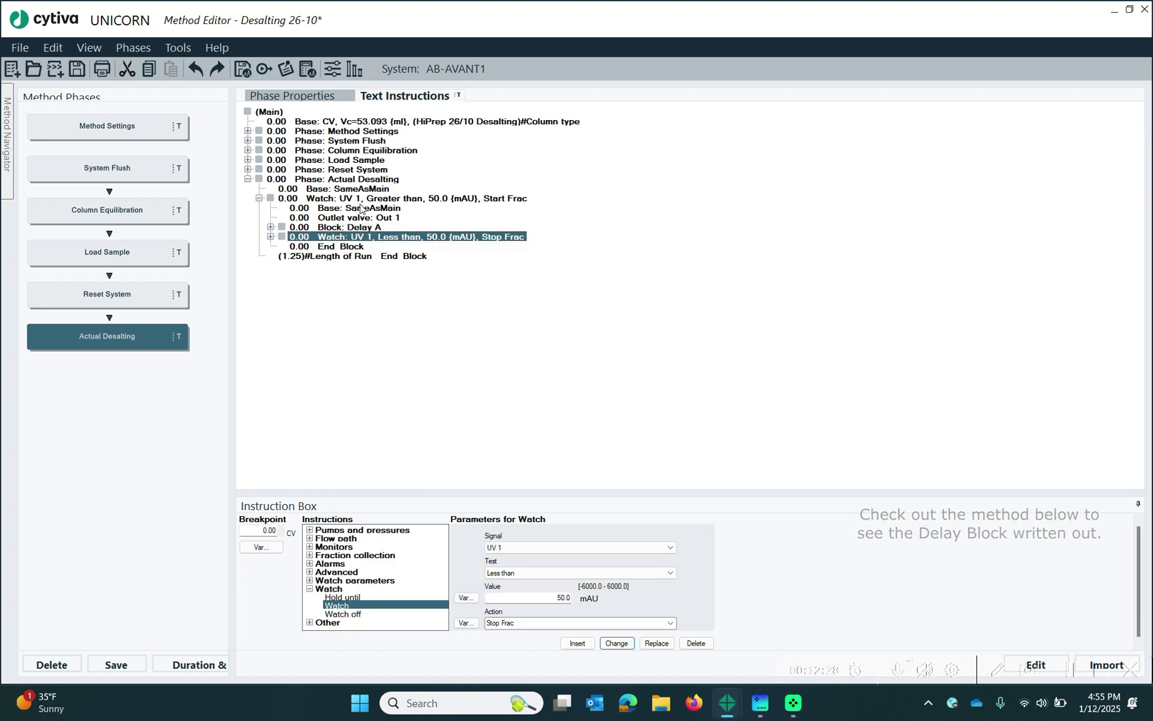
{"action": "left_click", "coordinate": [259, 198]}
Collapse Actual Desalting, expand Load Sample, and select its Sample flow instruction.
{"action": "left_click", "coordinate": [248, 180]}
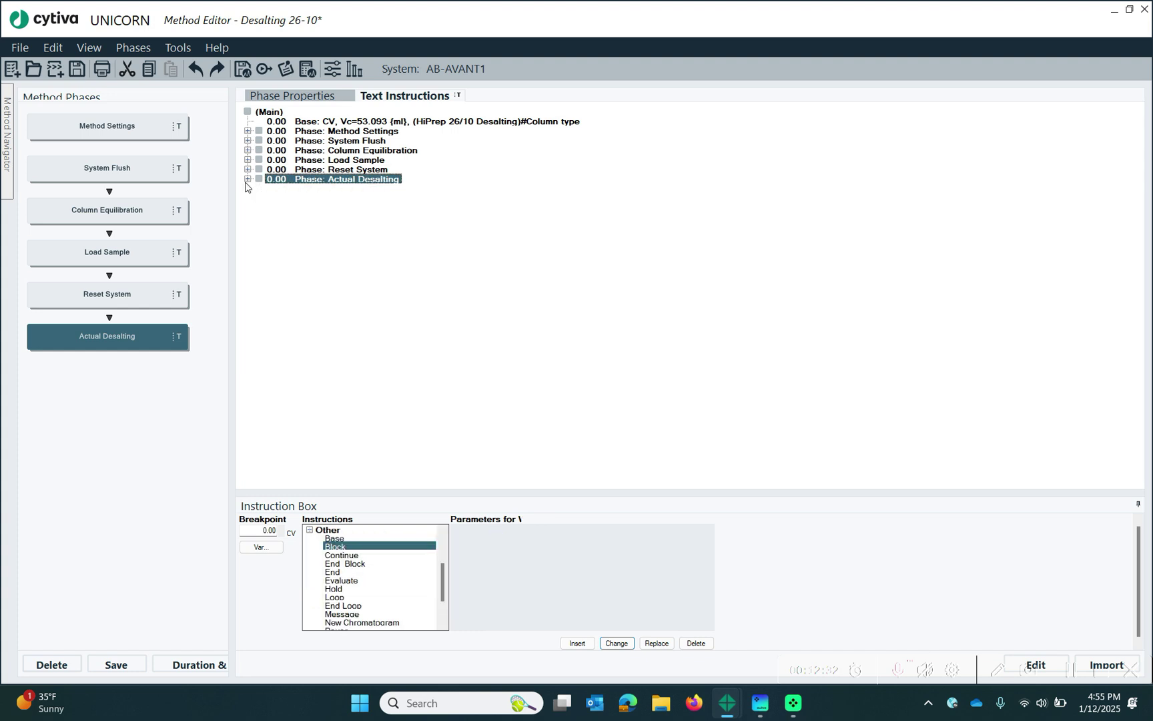
{"action": "left_click", "coordinate": [374, 161]}
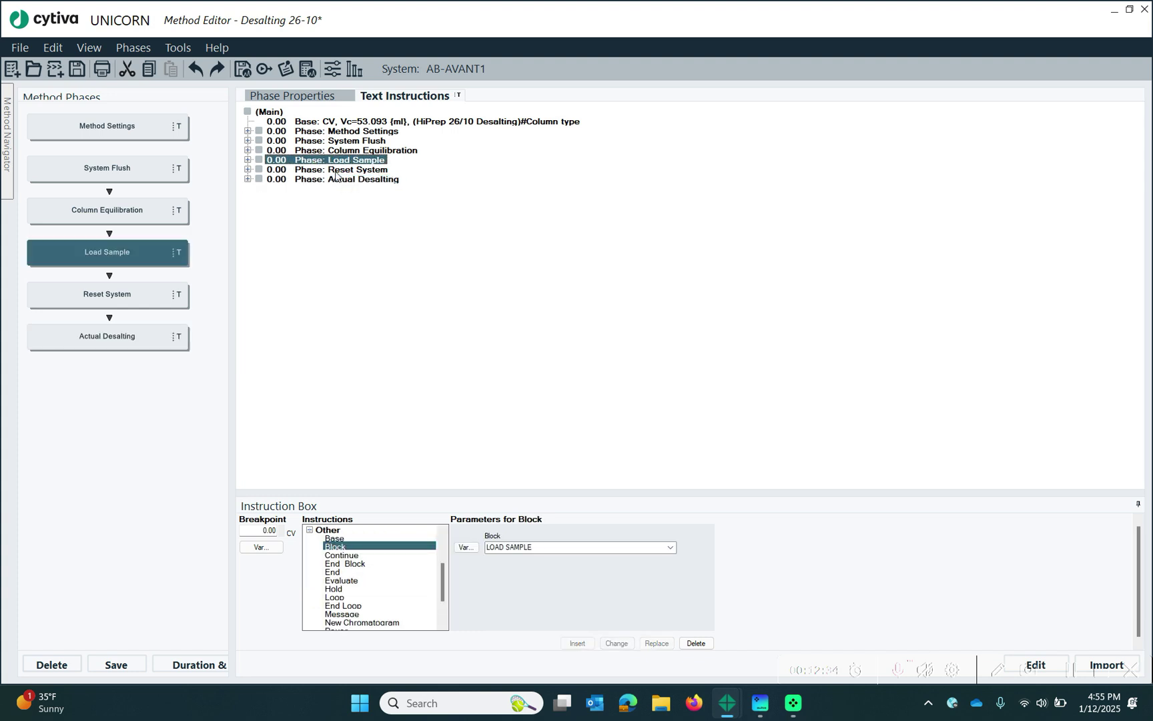
{"action": "left_click", "coordinate": [247, 160]}
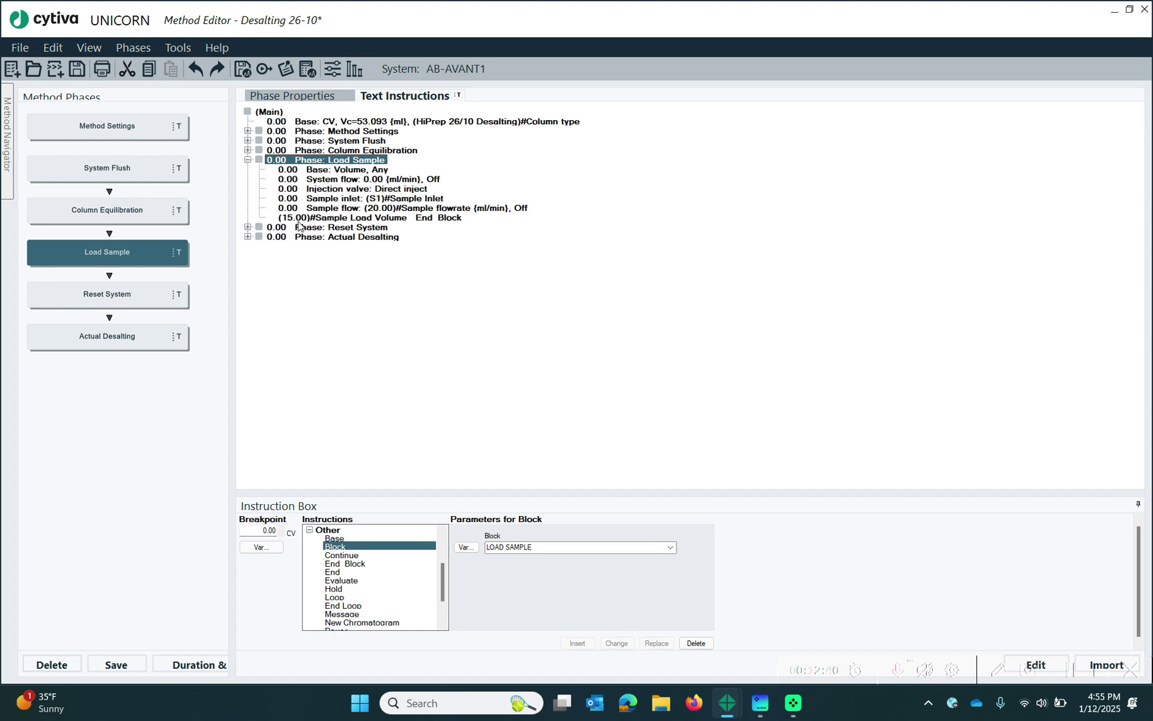
{"action": "left_click", "coordinate": [341, 209]}
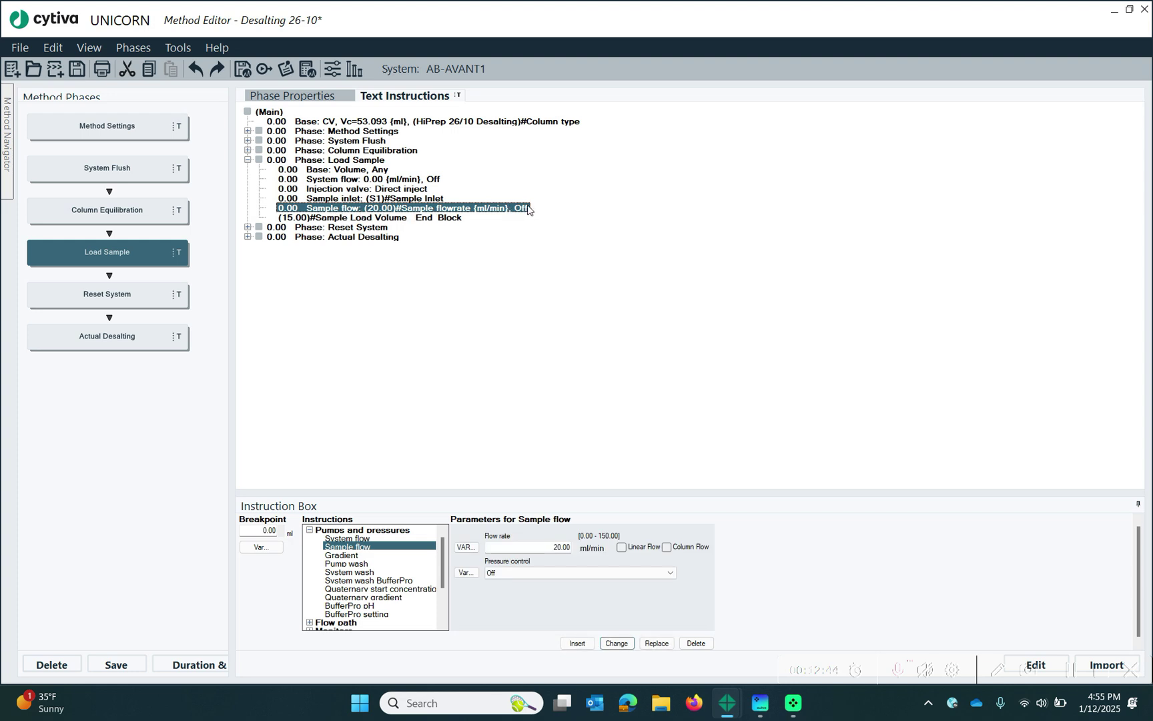
{"action": "left_click", "coordinate": [353, 218]}
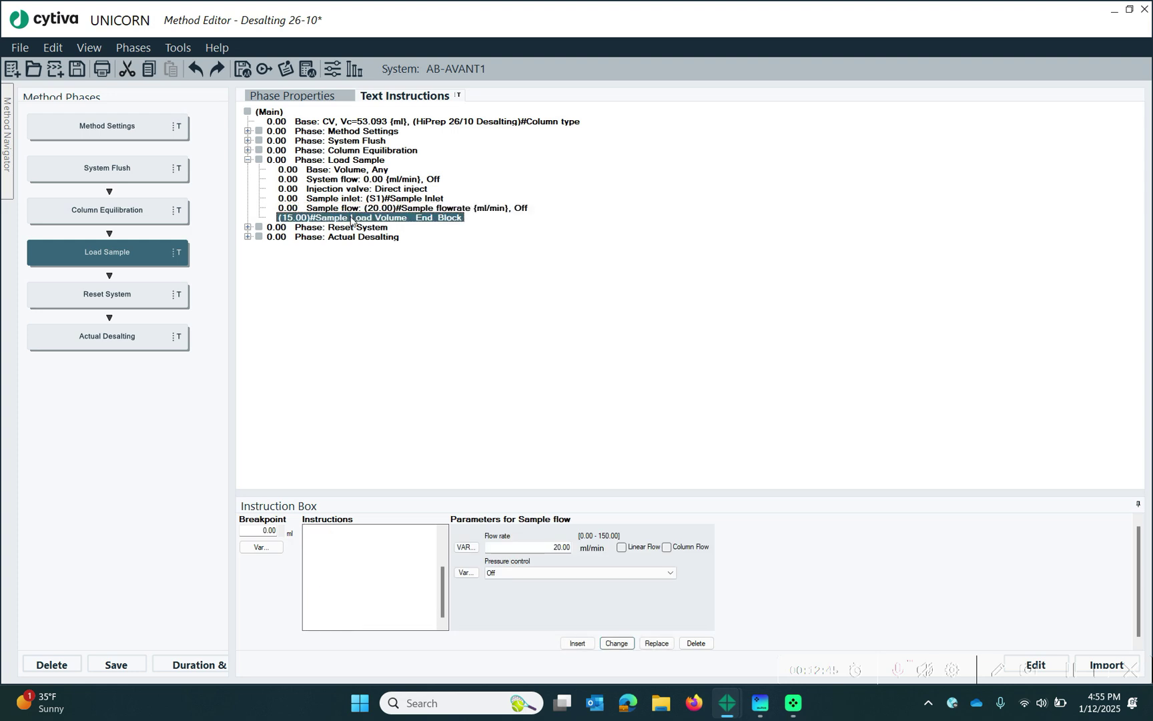
{"action": "left_click", "coordinate": [435, 209]}
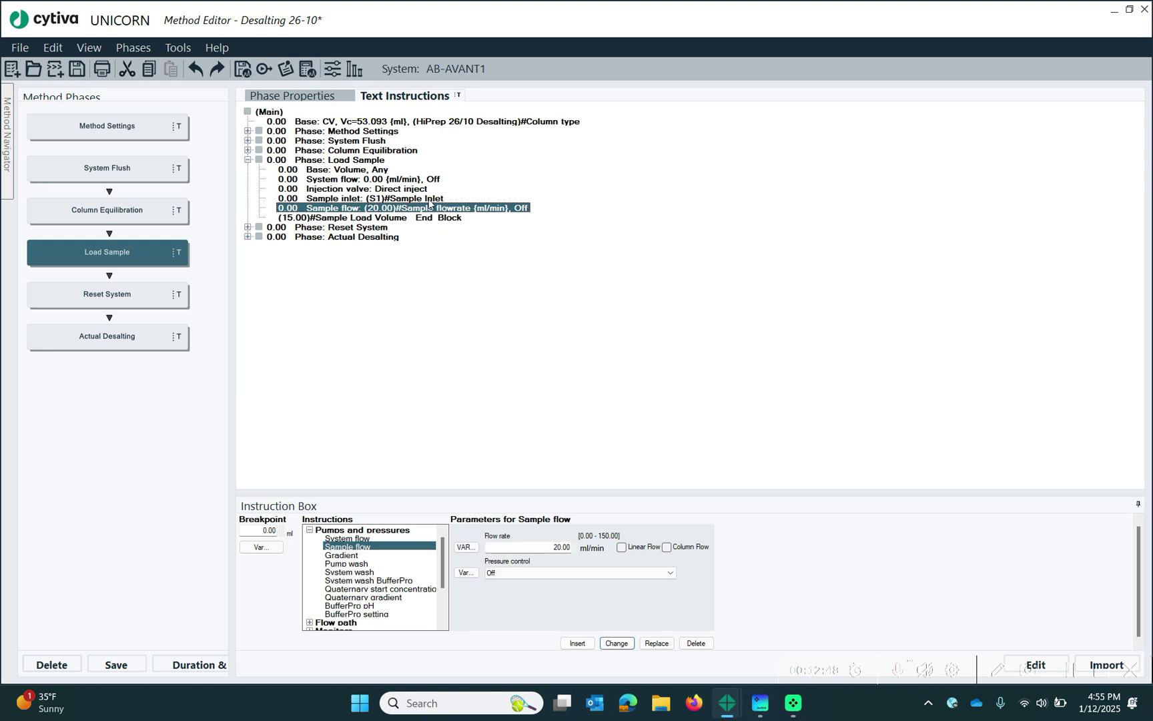
Insert a Watch after Sample flow: Air sensor Sample inlet valve equals Air, ending the block.
{"action": "left_click", "coordinate": [310, 530]}
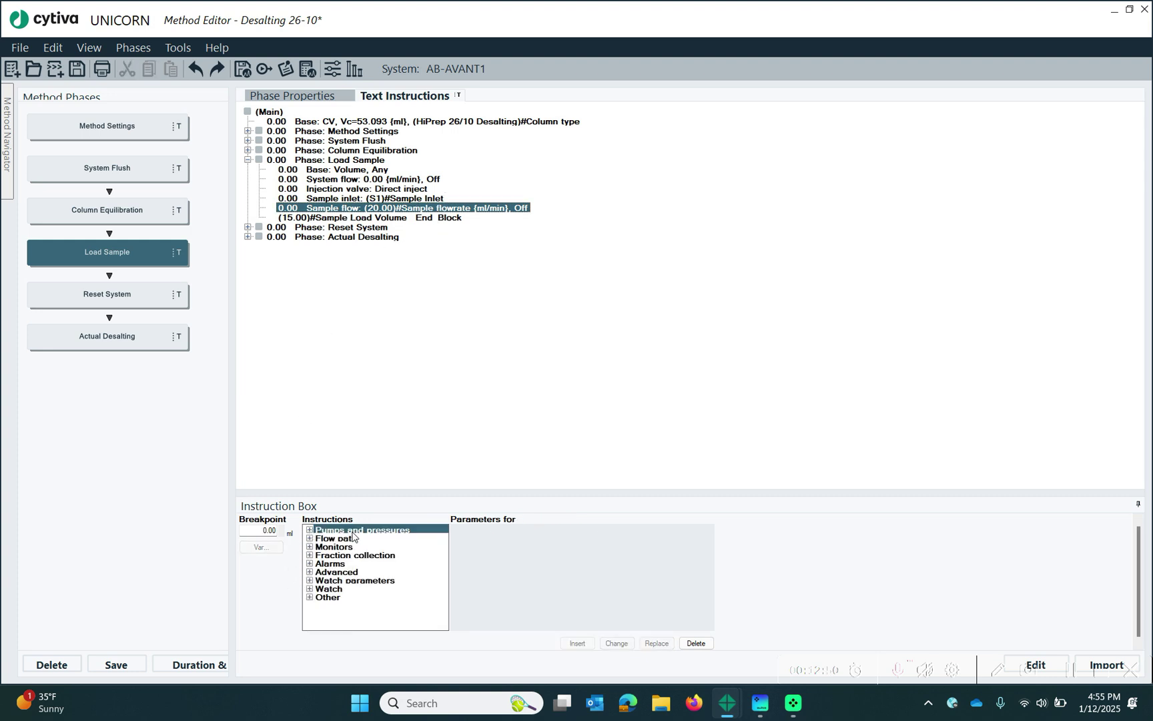
{"action": "left_click", "coordinate": [309, 590]}
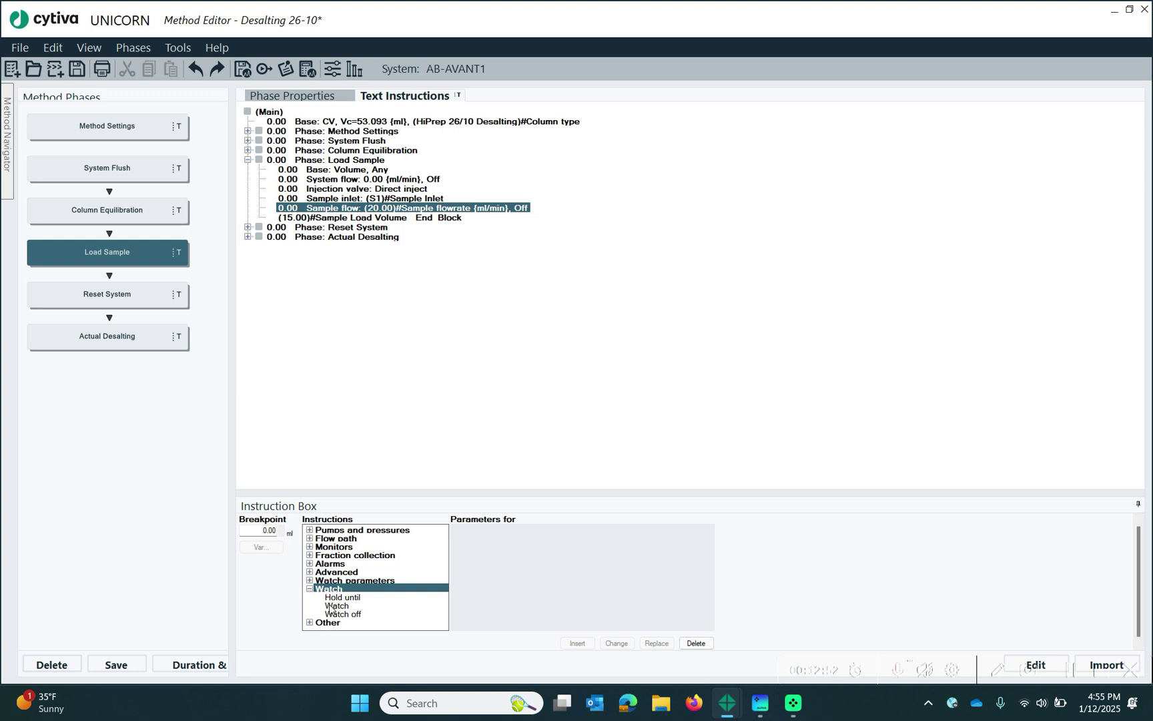
{"action": "left_click", "coordinate": [330, 606]}
{"action": "left_click", "coordinate": [555, 547]}
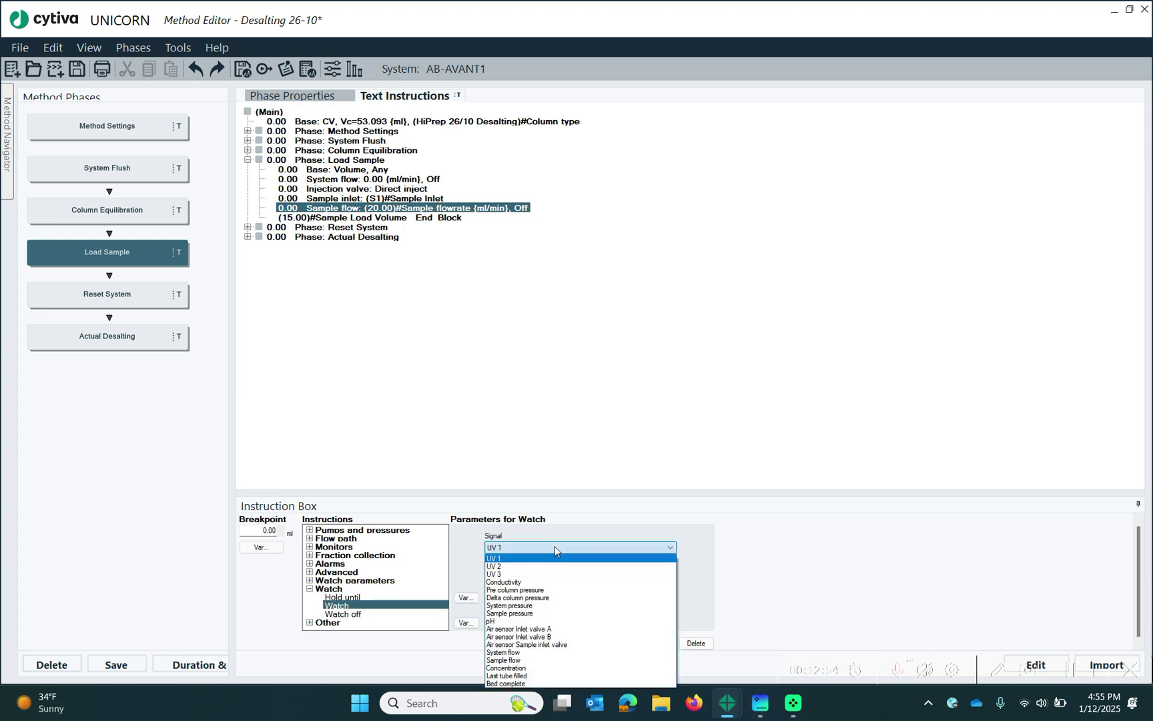
{"action": "left_click", "coordinate": [528, 645]}
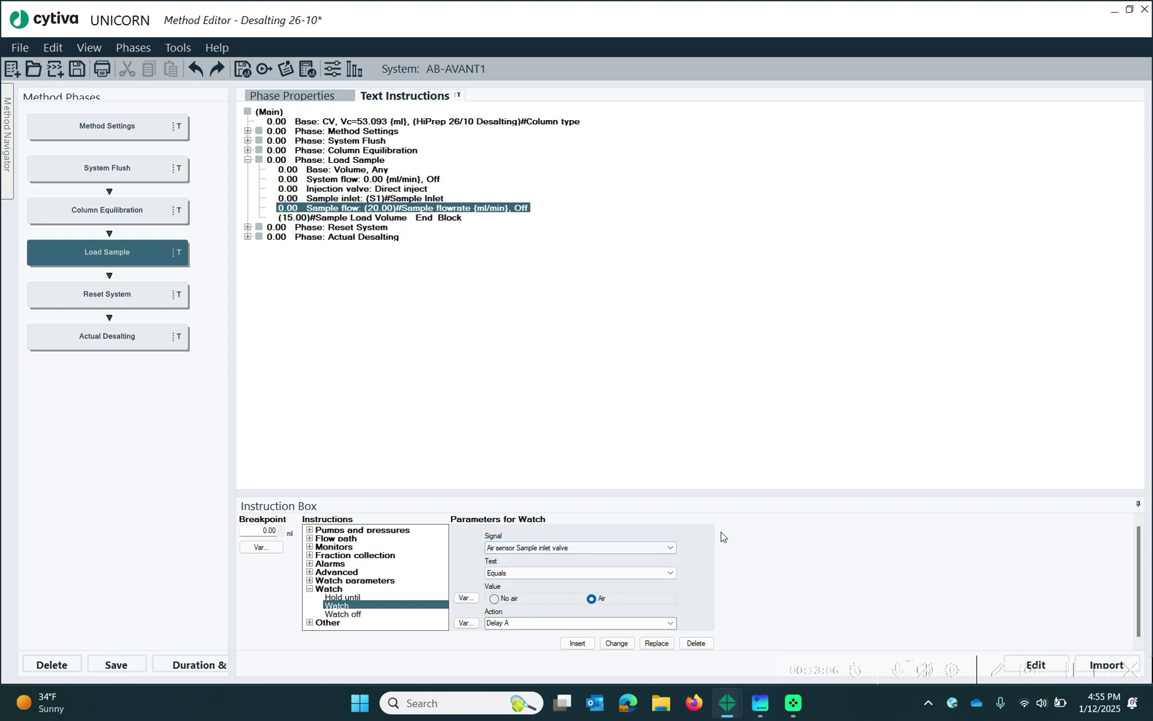
{"action": "left_click", "coordinate": [670, 624]}
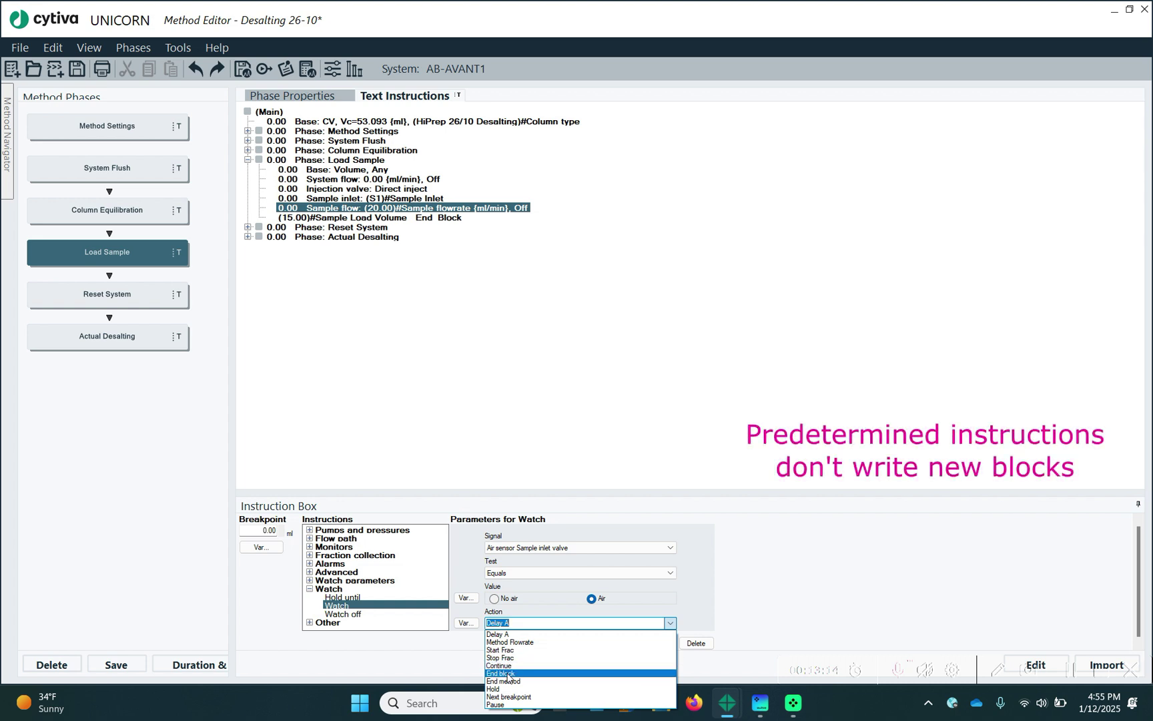
{"action": "left_click", "coordinate": [570, 675]}
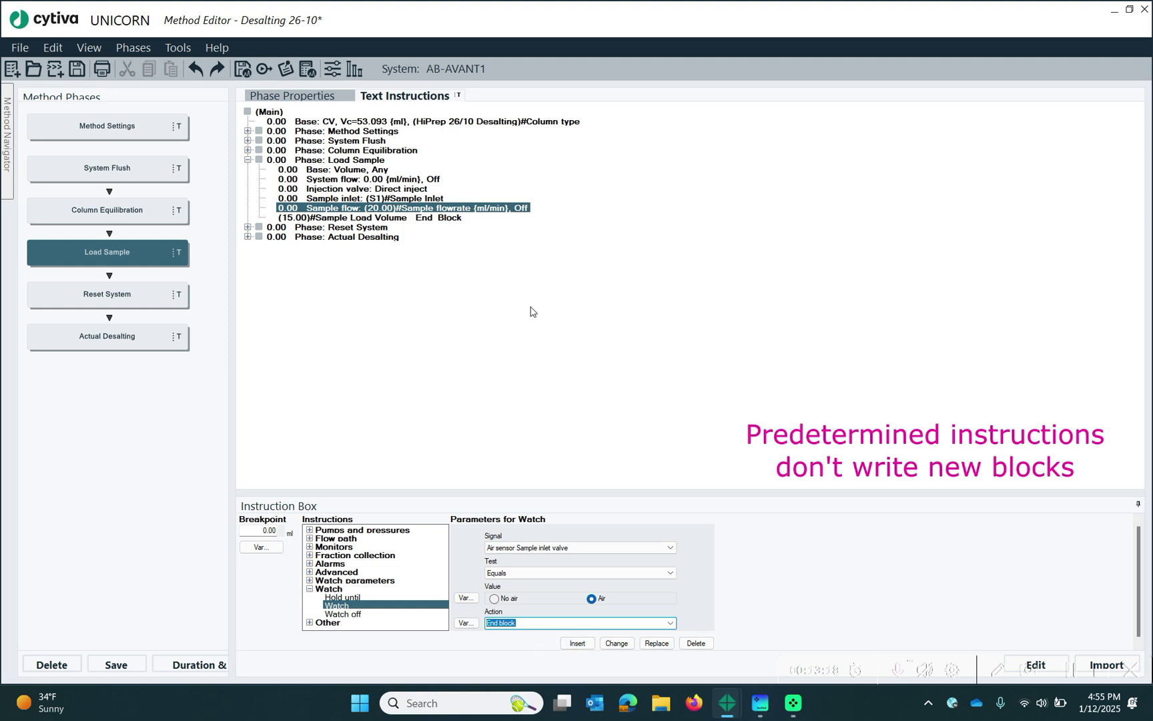
{"action": "left_click", "coordinate": [579, 644]}
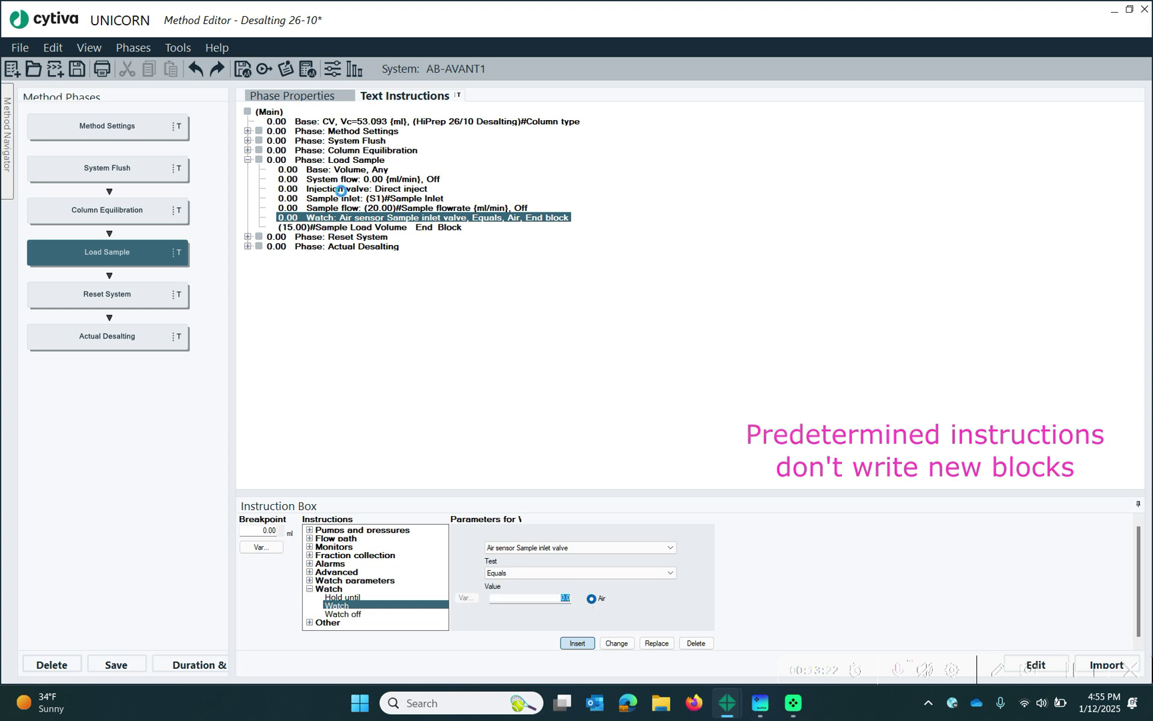
{"action": "left_click", "coordinate": [564, 217]}
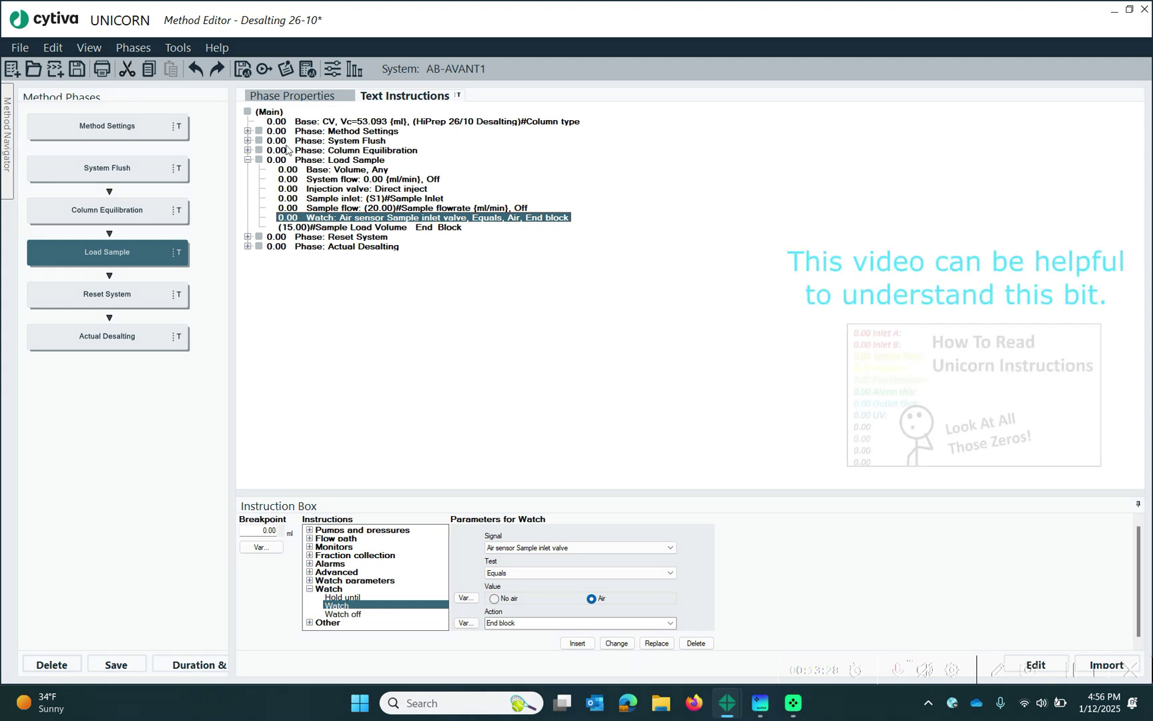
{"action": "left_click", "coordinate": [354, 162]}
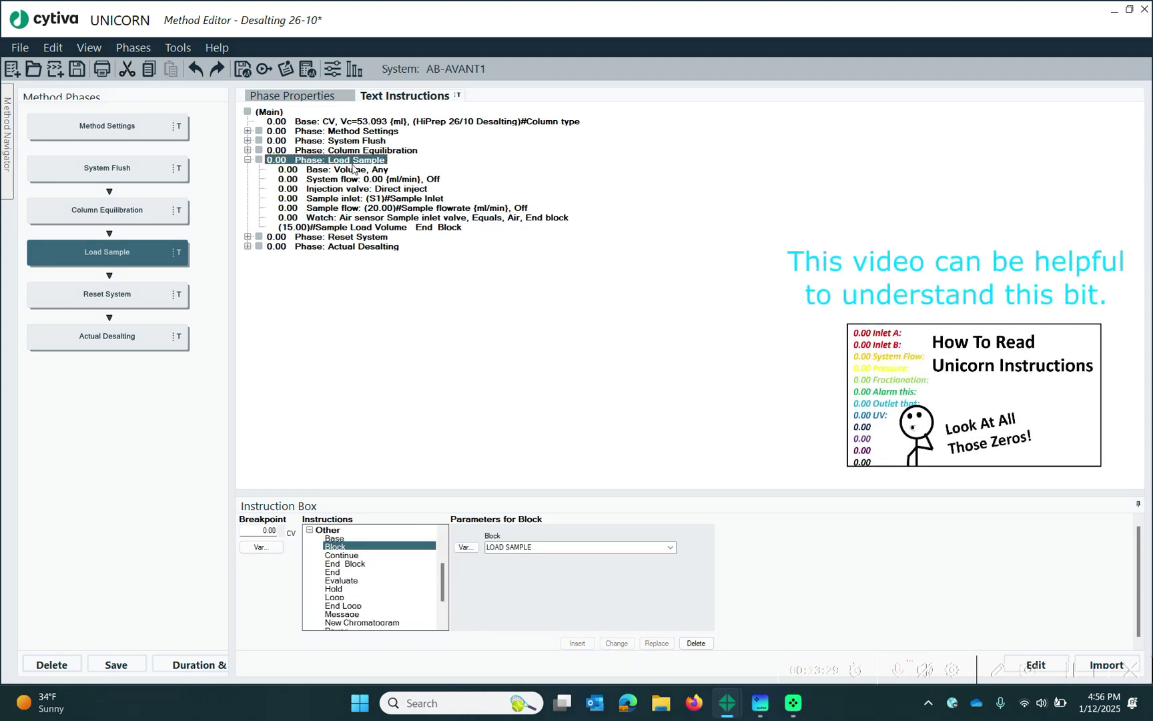
{"action": "left_click", "coordinate": [344, 211]}
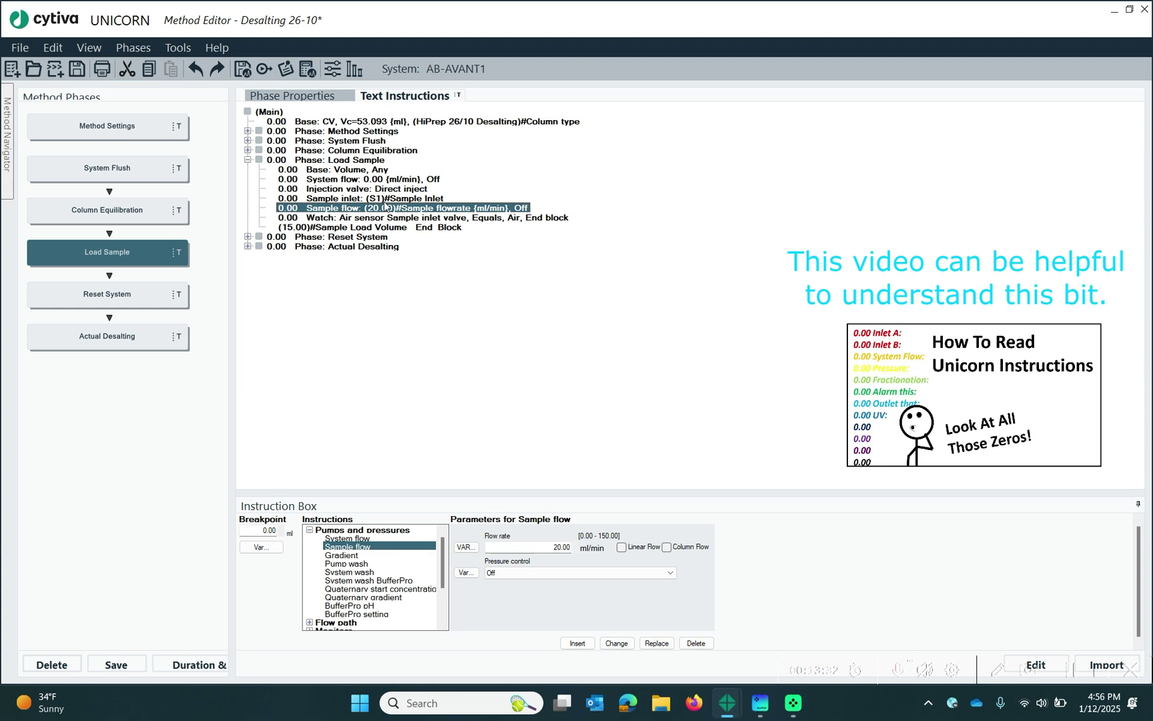
{"action": "left_click", "coordinate": [311, 227]}
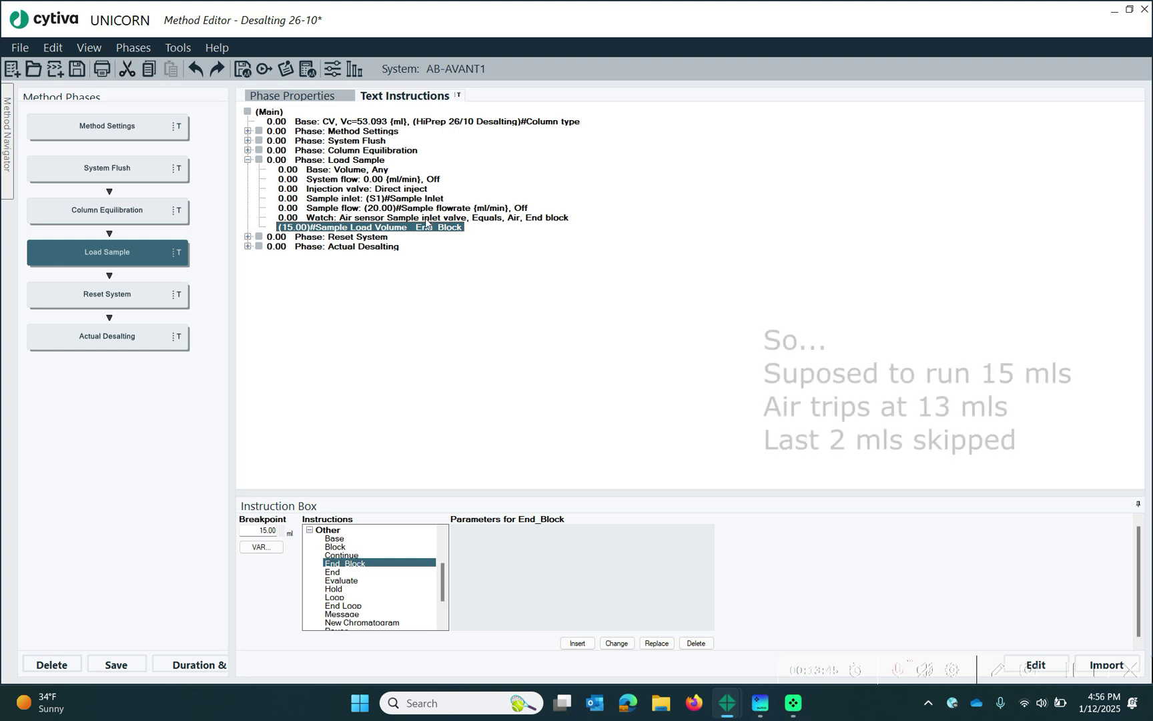
{"action": "left_click", "coordinate": [368, 219]}
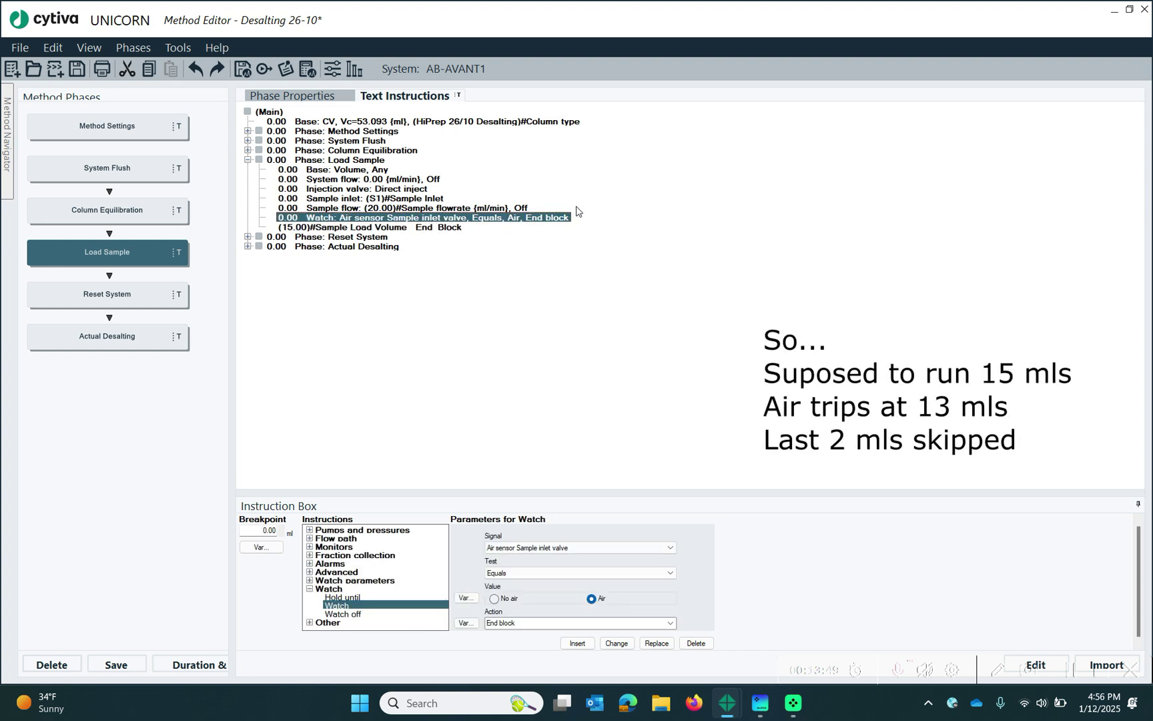
{"action": "left_click", "coordinate": [384, 227]}
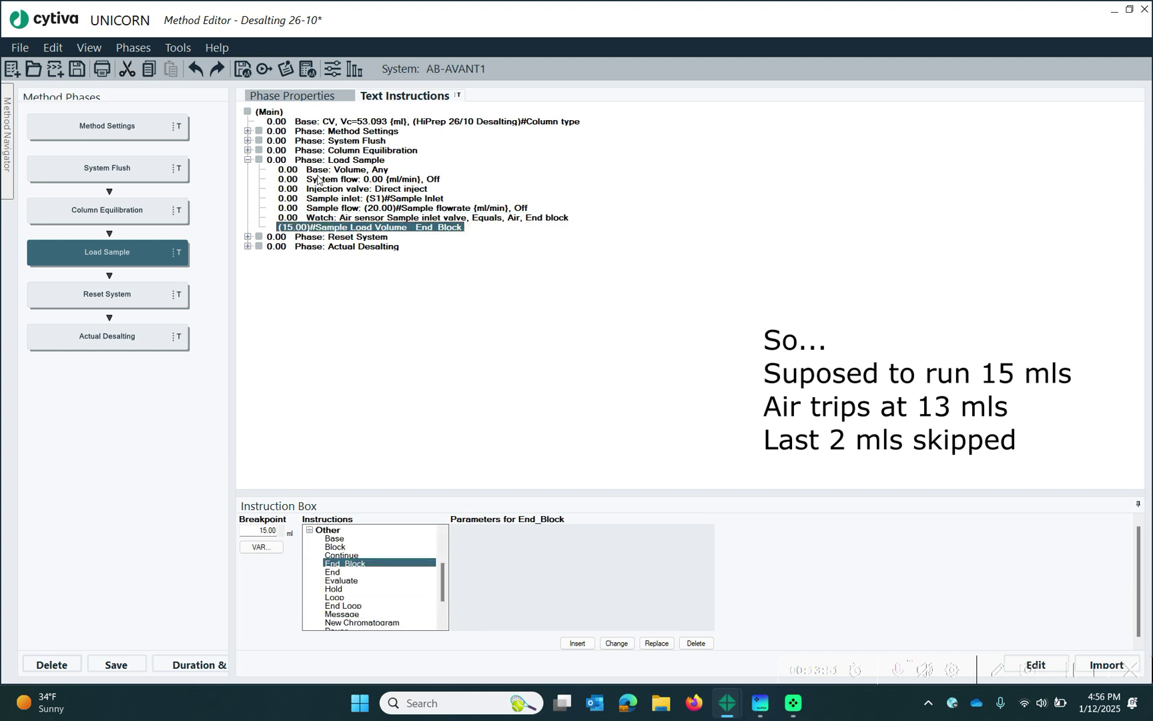
{"action": "left_click", "coordinate": [331, 161]}
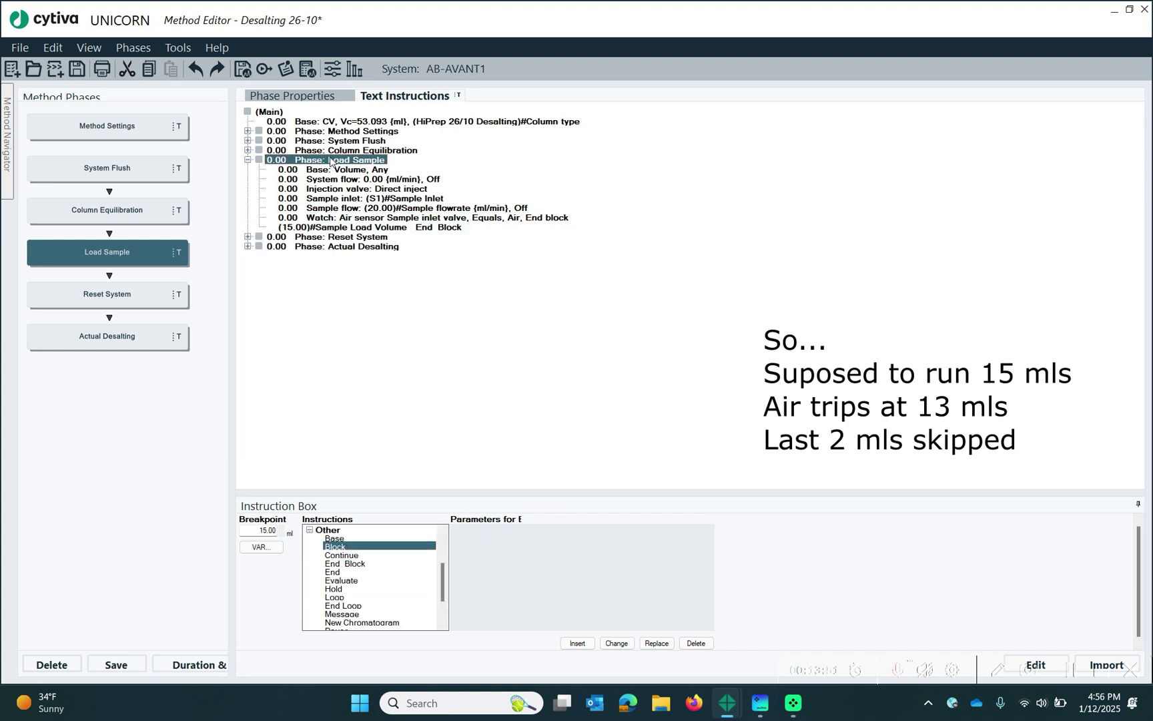
{"action": "left_click", "coordinate": [340, 228]}
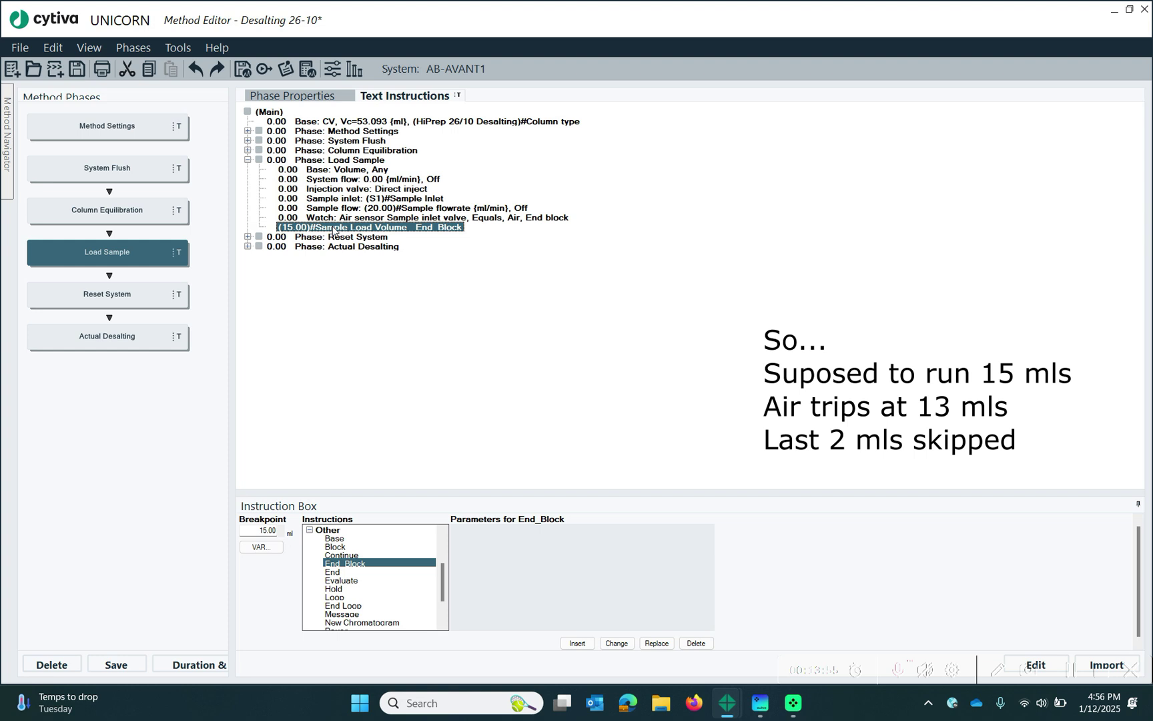
{"action": "left_click", "coordinate": [400, 218]}
{"action": "left_click", "coordinate": [427, 228]}
{"action": "left_click", "coordinate": [453, 218]}
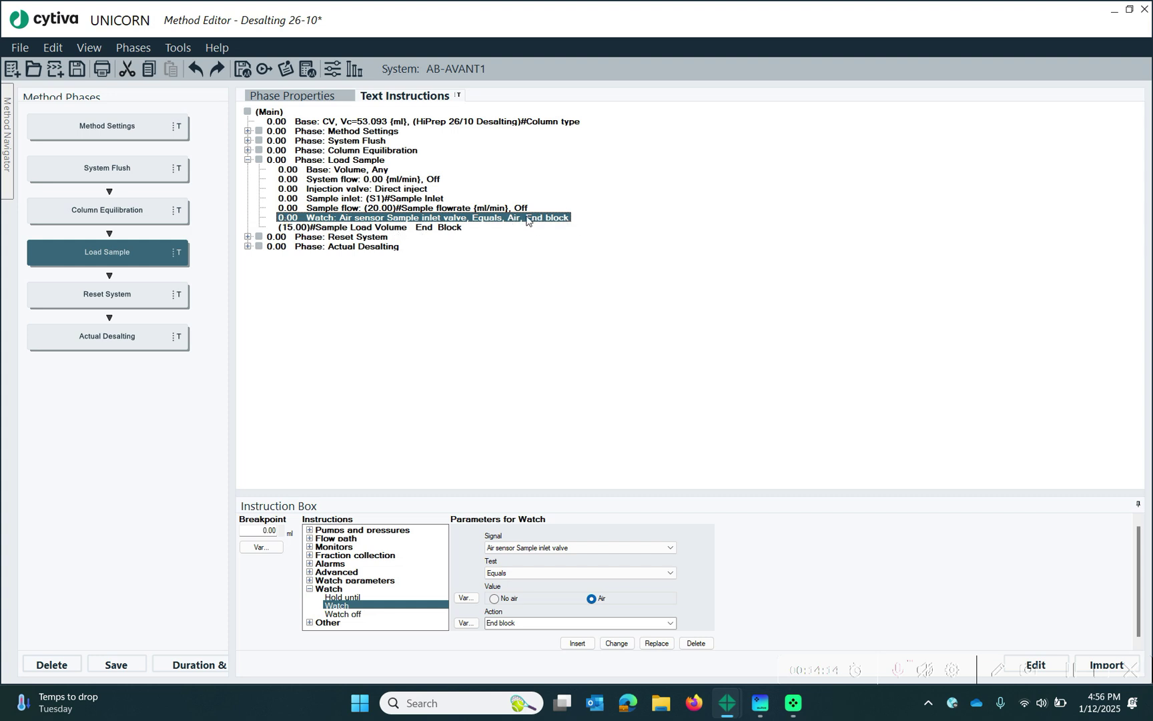
{"action": "left_click", "coordinate": [444, 228]}
{"action": "left_click", "coordinate": [475, 217]}
{"action": "left_click", "coordinate": [328, 228]}
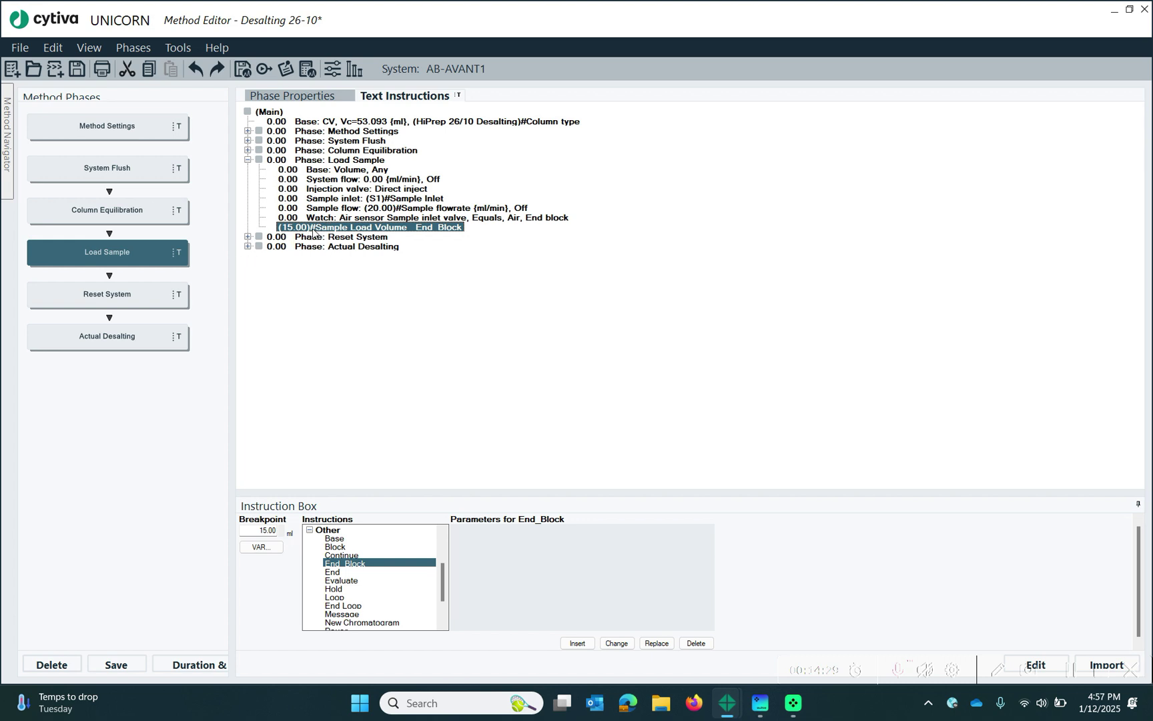
{"action": "left_click", "coordinate": [350, 218]}
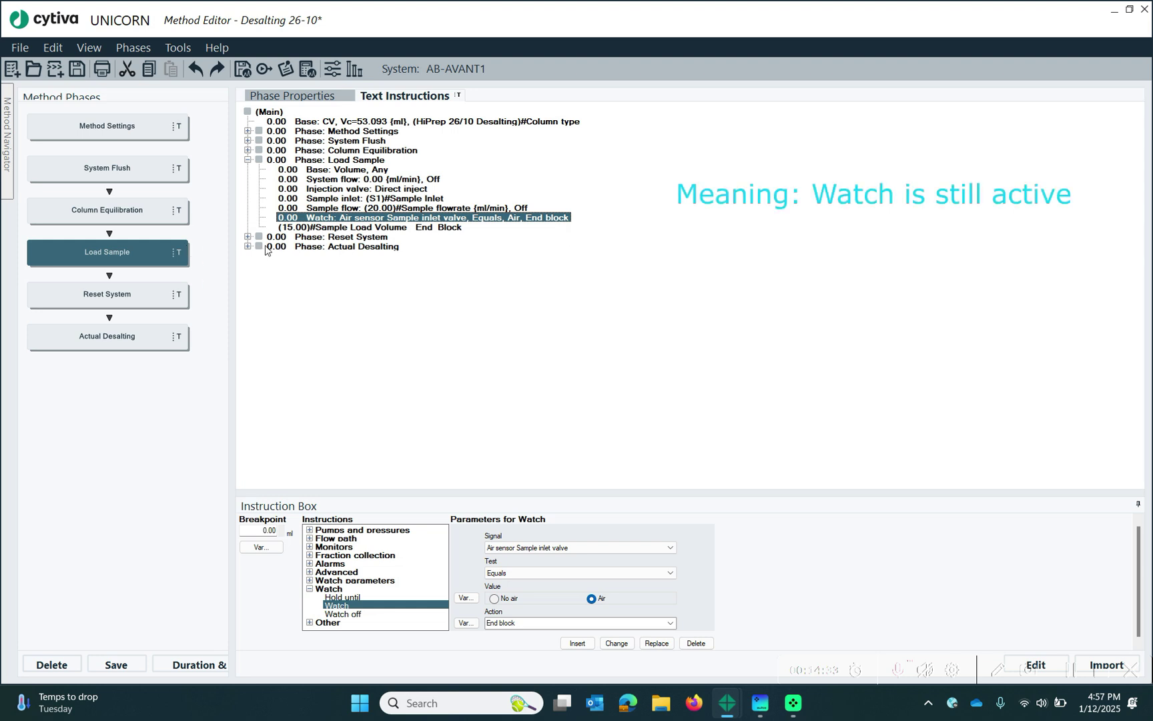
Expand Actual Desalting and compare its UV 1 watch and Length of Run end block with the air-sensor watch.
{"action": "left_click", "coordinate": [363, 237]}
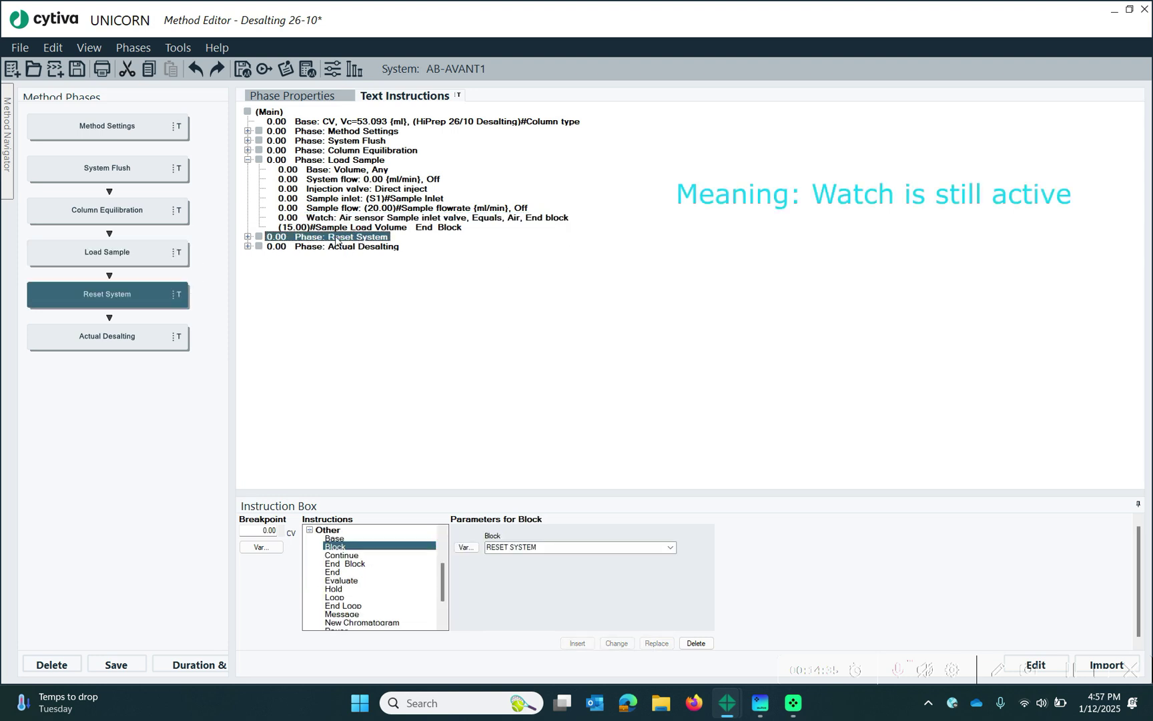
{"action": "left_click", "coordinate": [248, 246]}
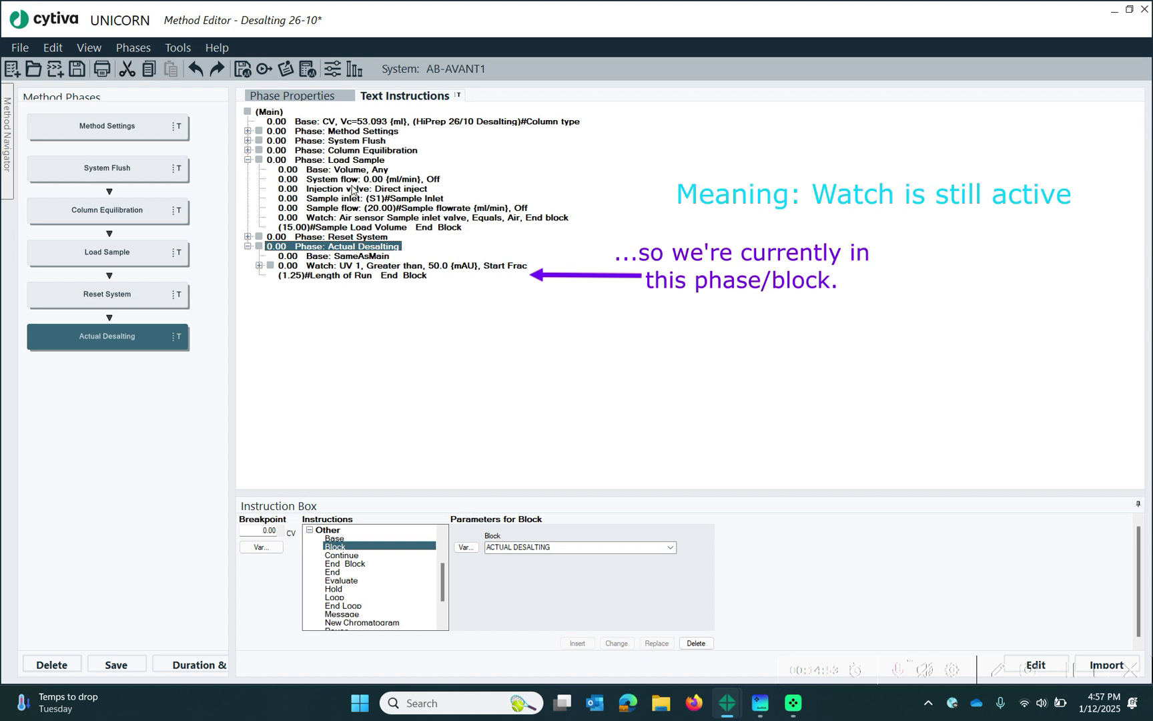
{"action": "left_click", "coordinate": [537, 219]}
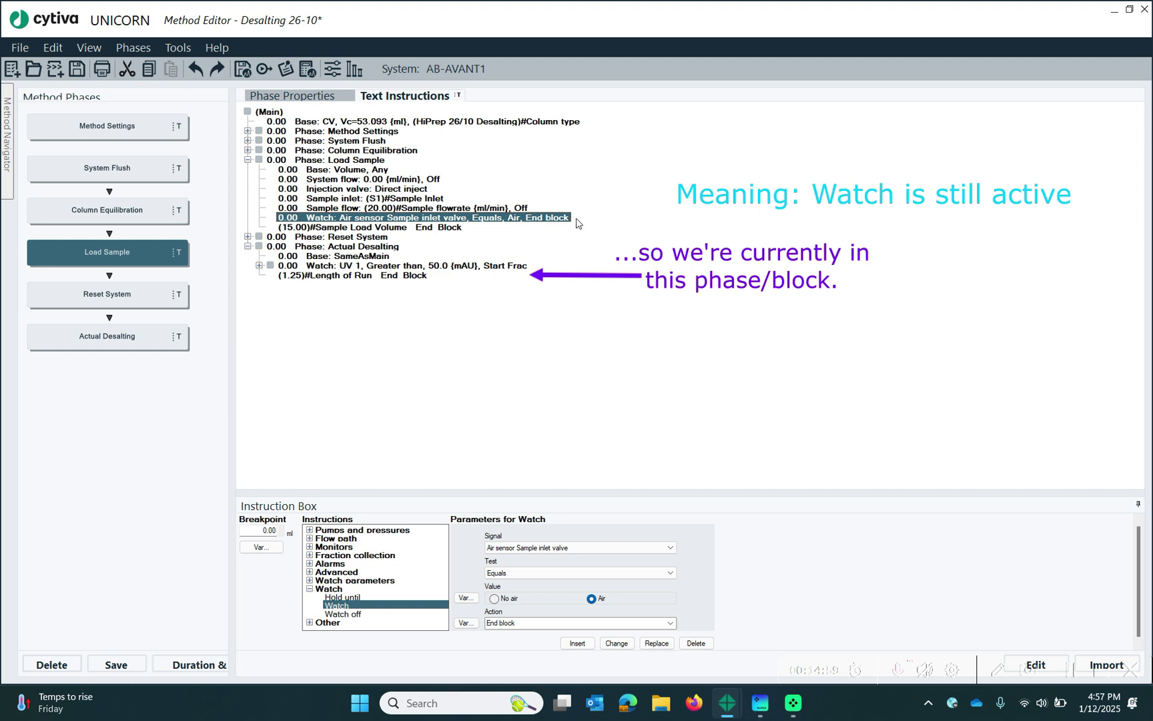
{"action": "left_click", "coordinate": [319, 269]}
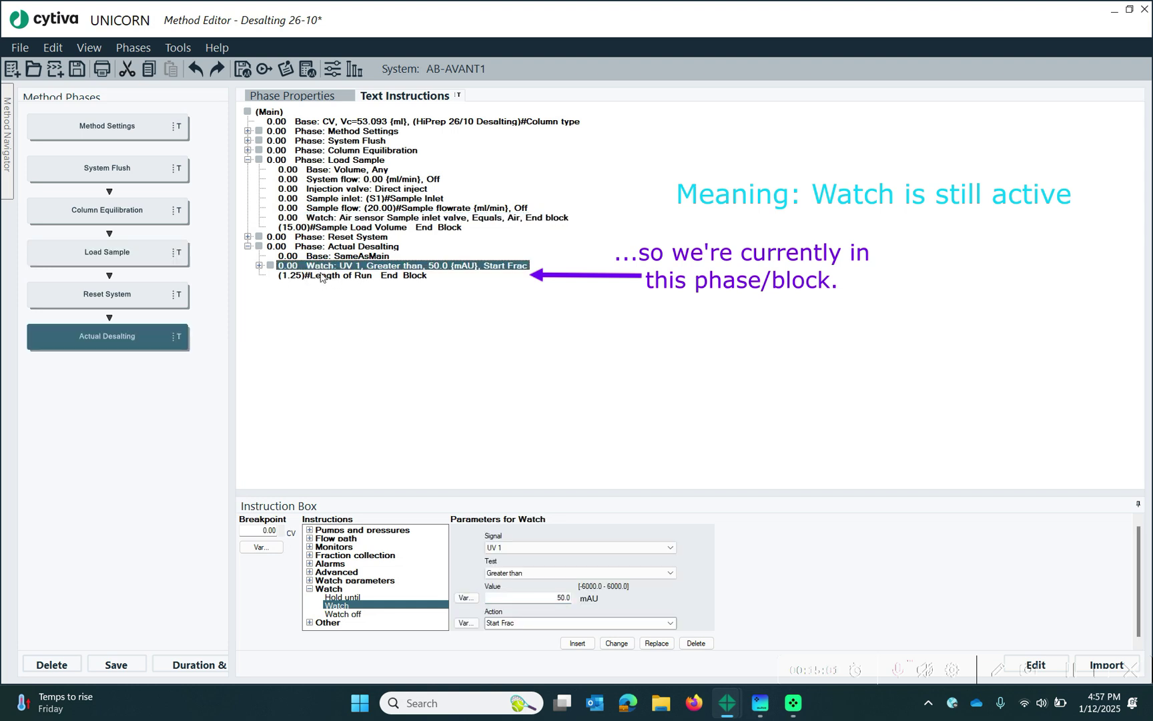
{"action": "left_click", "coordinate": [341, 276]}
{"action": "left_click", "coordinate": [359, 249]}
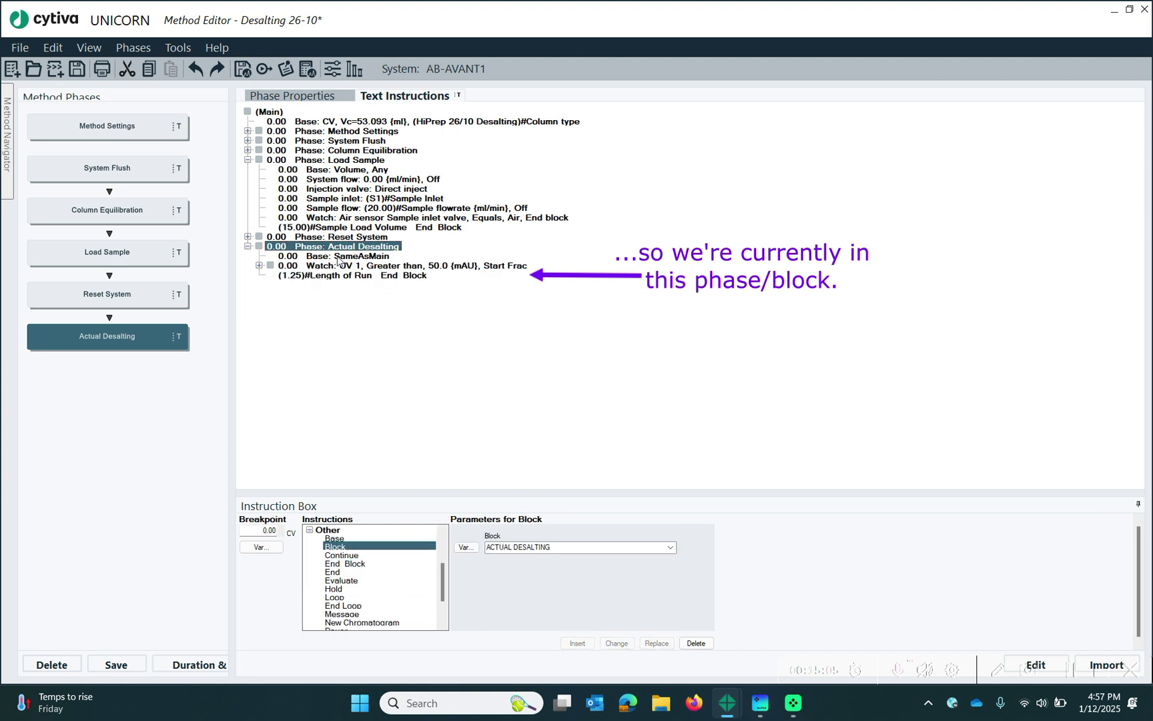
{"action": "left_click", "coordinate": [311, 276]}
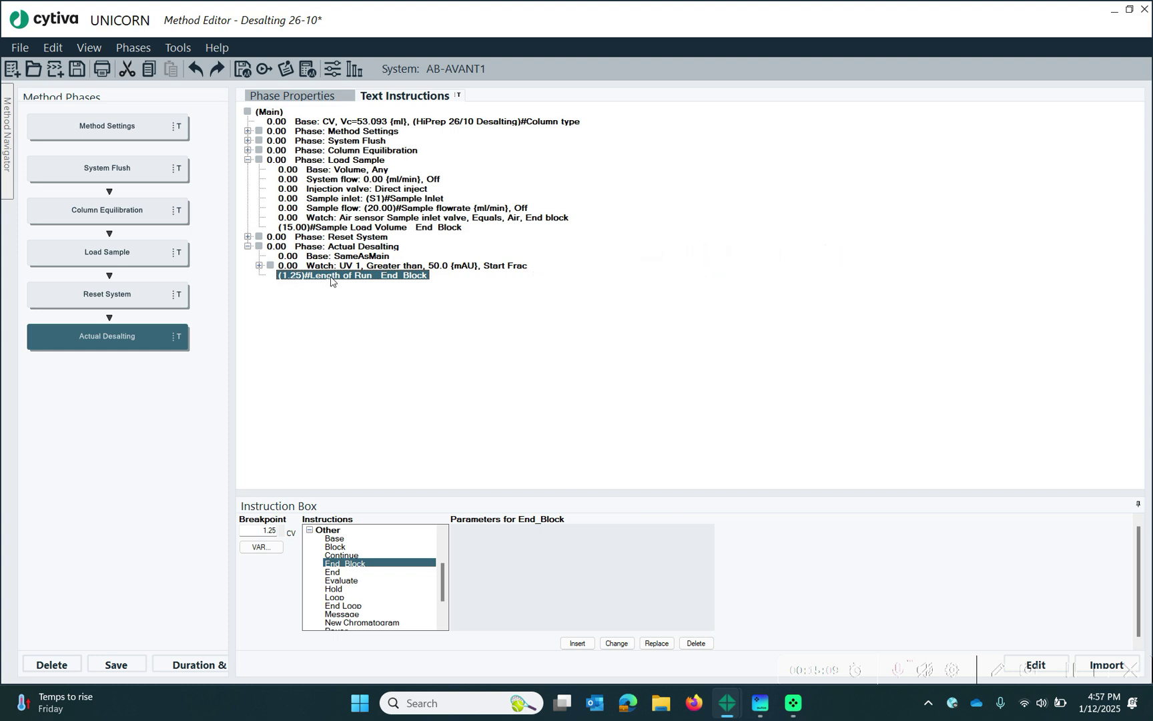
{"action": "left_click", "coordinate": [534, 219]}
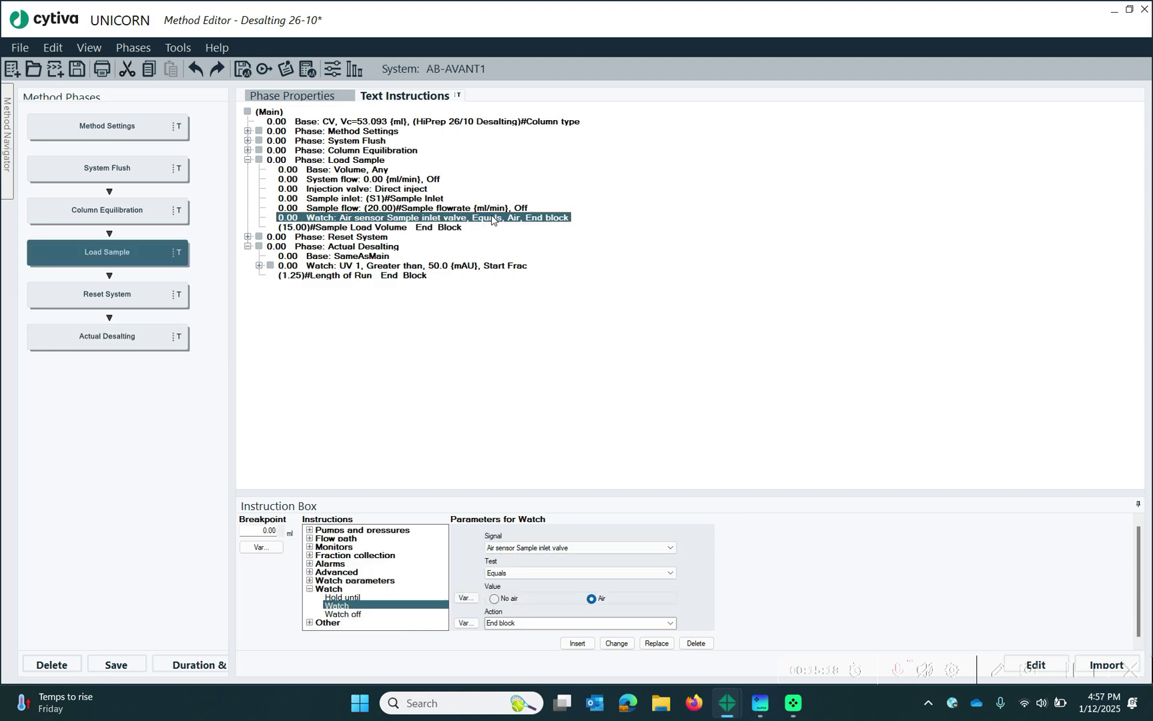
Expand Reset System and select its Injection valve: Manual load step.
{"action": "left_click", "coordinate": [342, 615]}
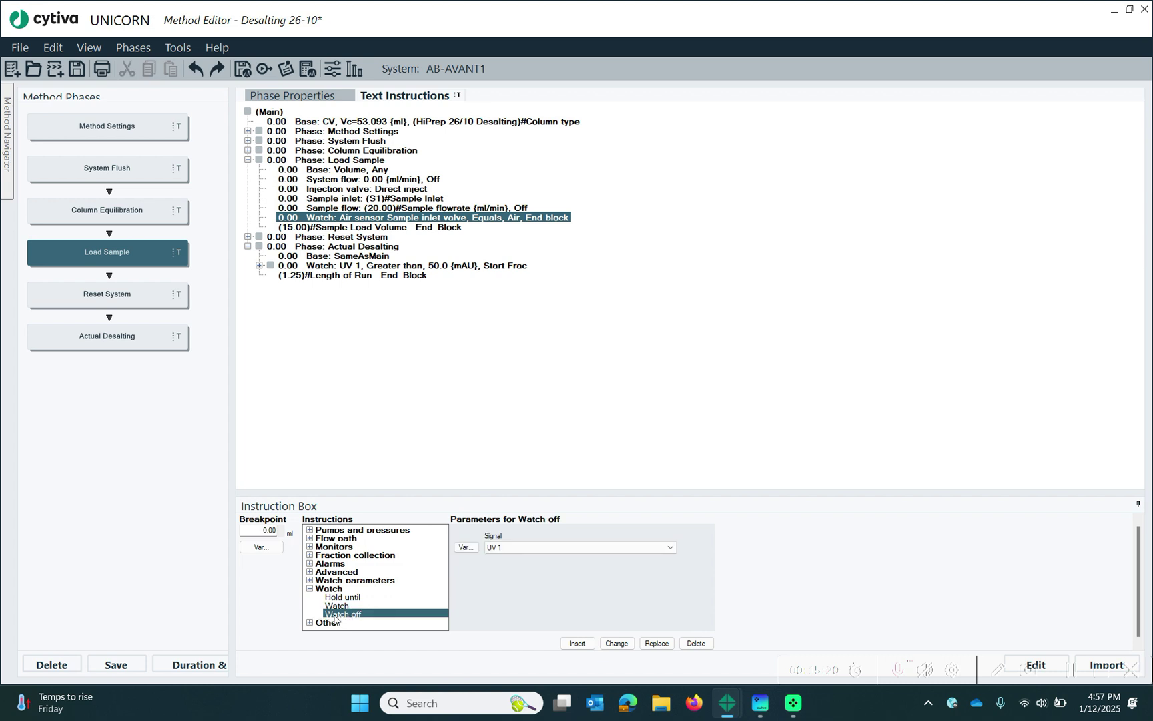
{"action": "left_click", "coordinate": [362, 239]}
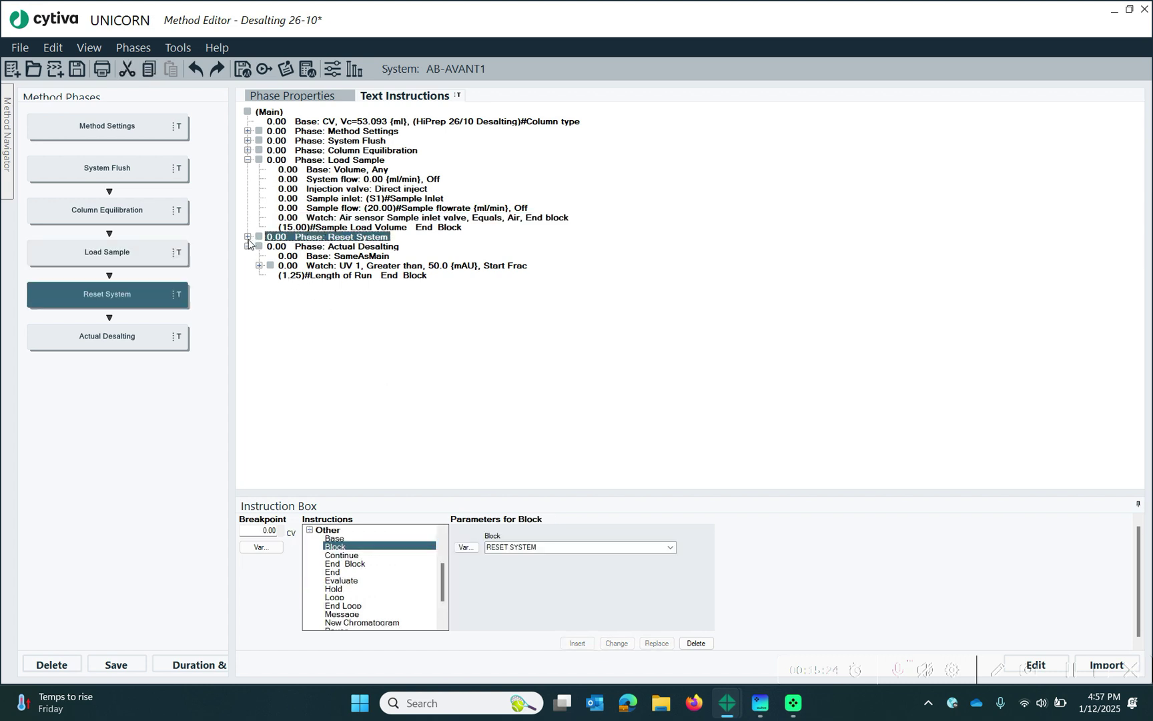
{"action": "left_click", "coordinate": [249, 237]}
{"action": "left_click", "coordinate": [328, 266]}
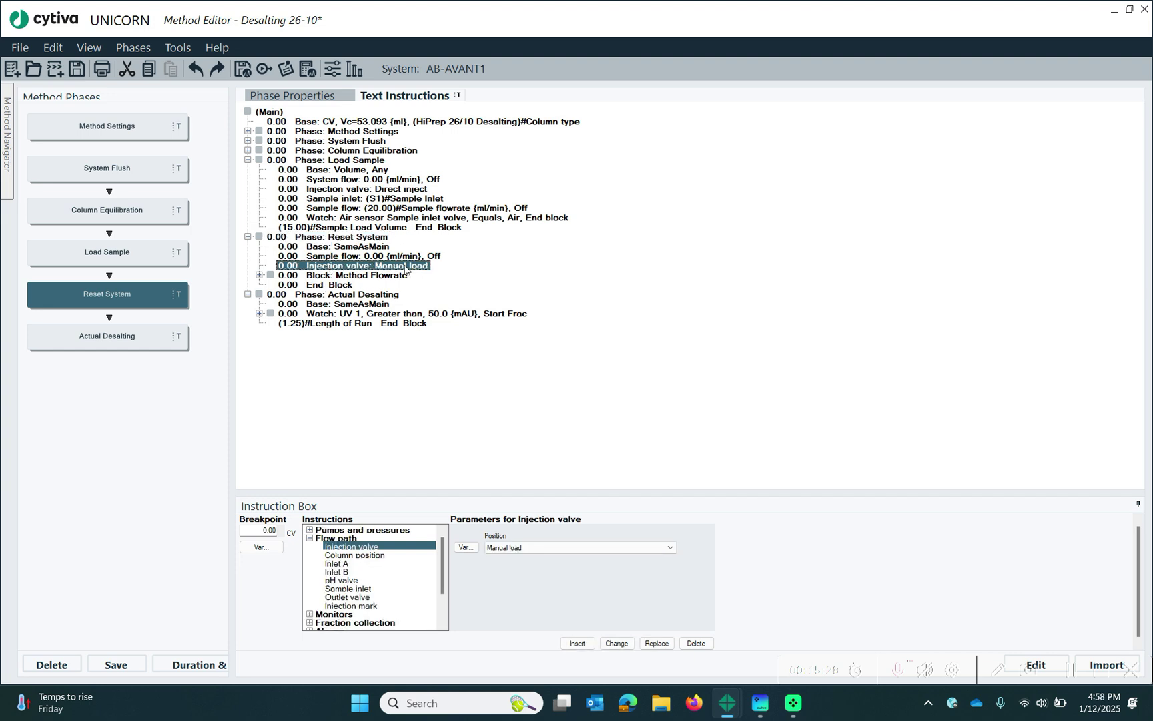
Insert a Watch off for Air sensor Sample inlet valve after Manual load.
{"action": "left_click", "coordinate": [309, 538]}
{"action": "left_click", "coordinate": [309, 622]}
{"action": "left_click", "coordinate": [309, 532]}
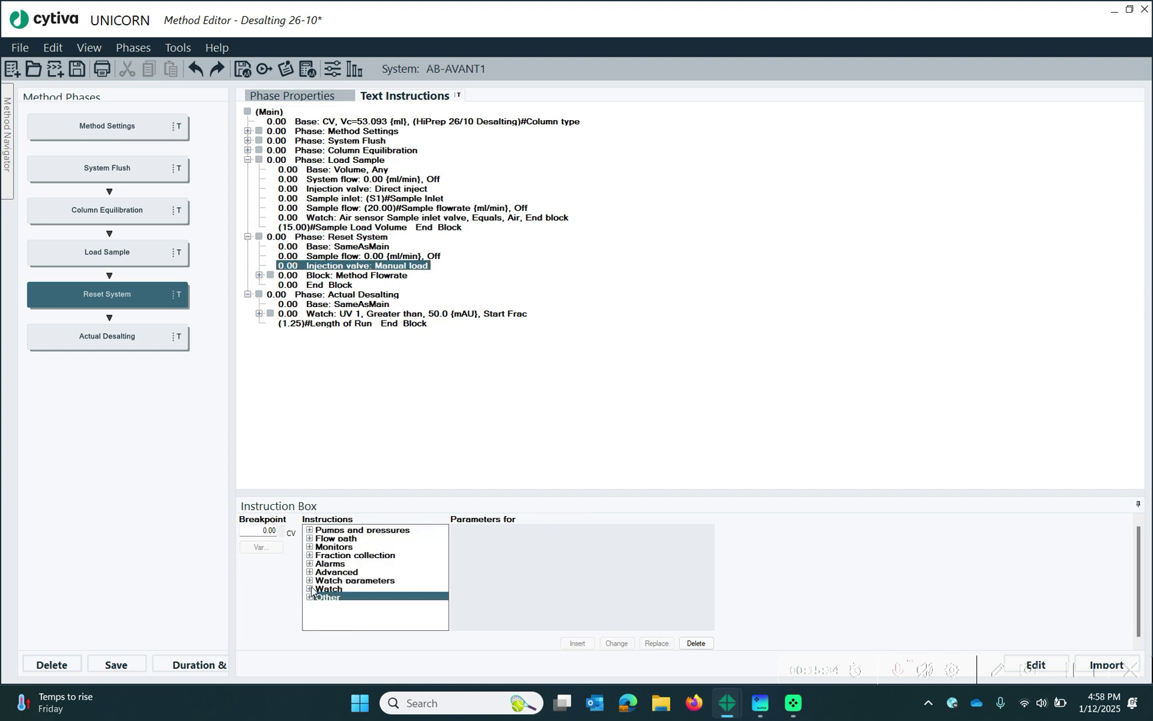
{"action": "left_click", "coordinate": [309, 588]}
{"action": "left_click", "coordinate": [356, 614]}
{"action": "left_click", "coordinate": [670, 547]}
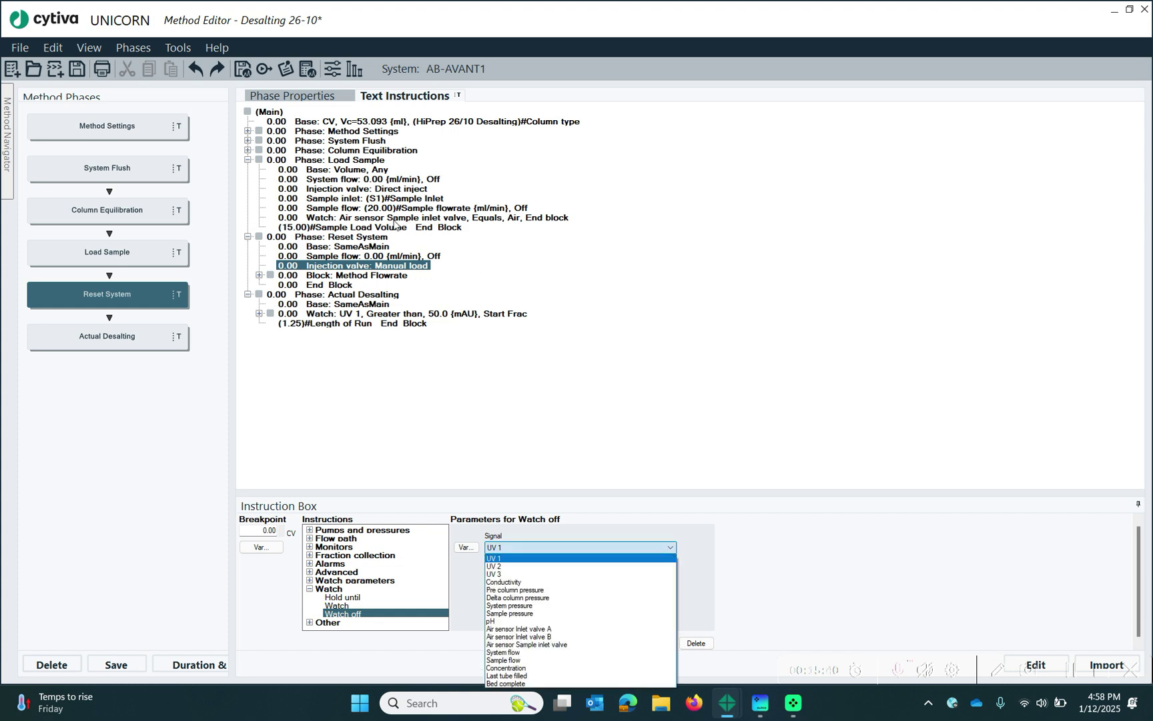
{"action": "left_click", "coordinate": [527, 646]}
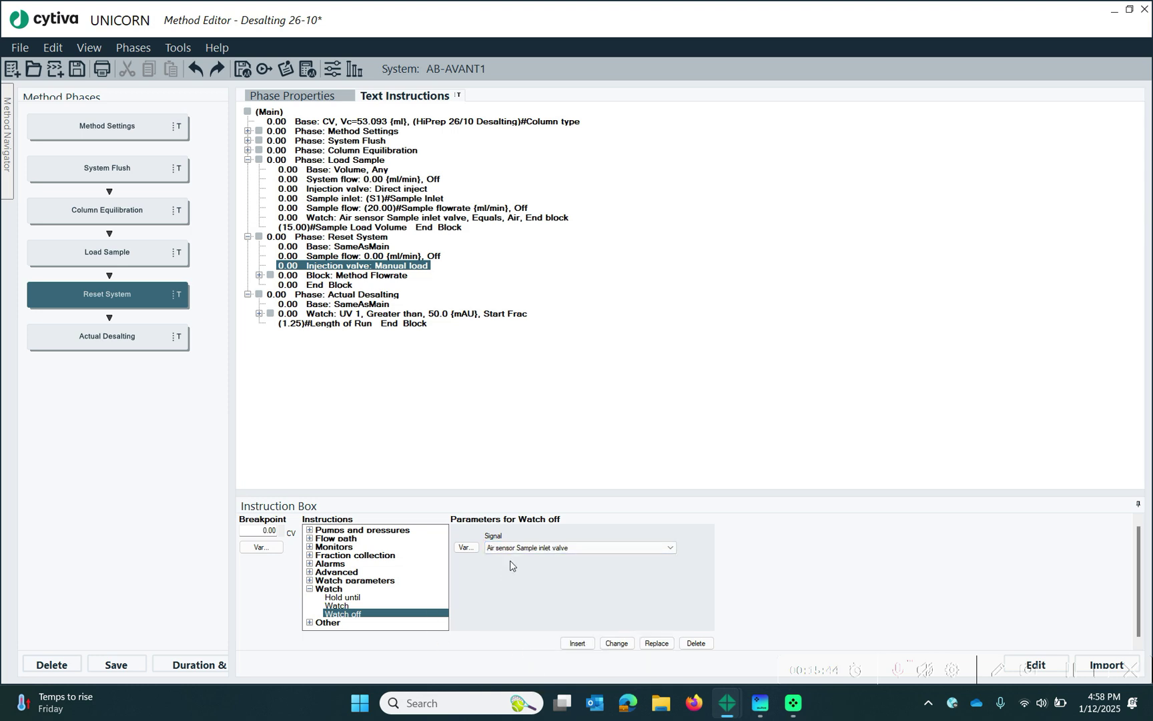
{"action": "left_click", "coordinate": [578, 643]}
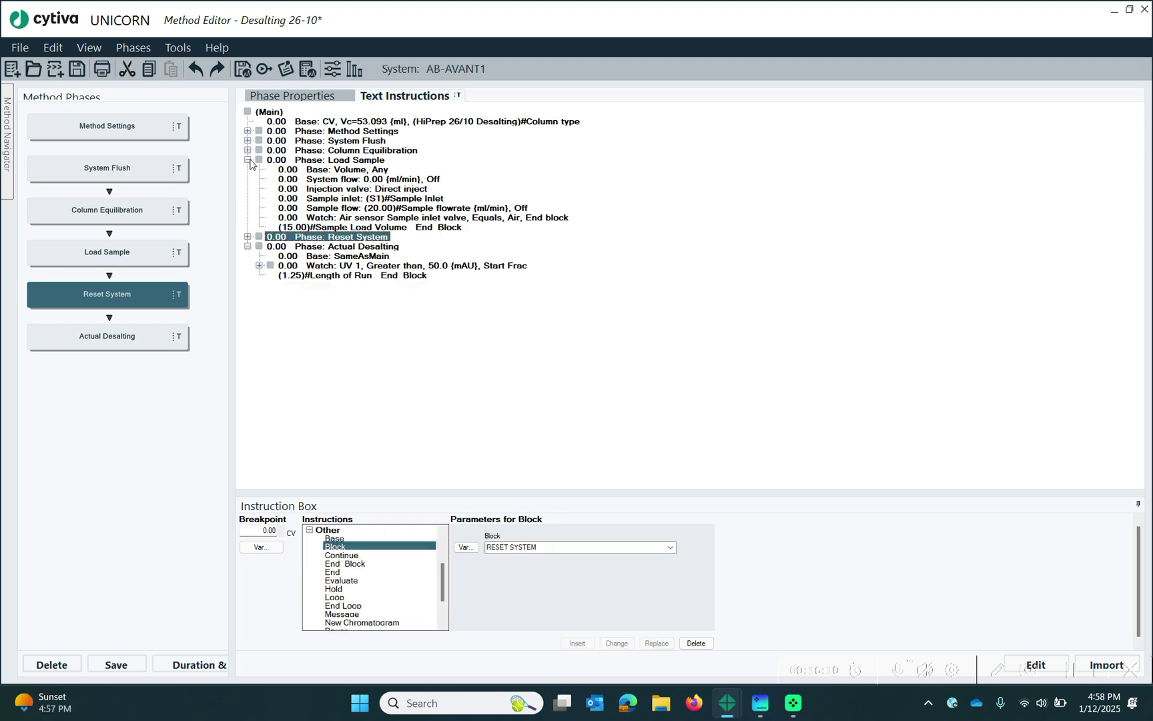
Collapse Load Sample and Actual Desalting, expand Column Equilibration, and select its Column position line.
{"action": "left_click", "coordinate": [250, 163]}
{"action": "left_click", "coordinate": [247, 161]}
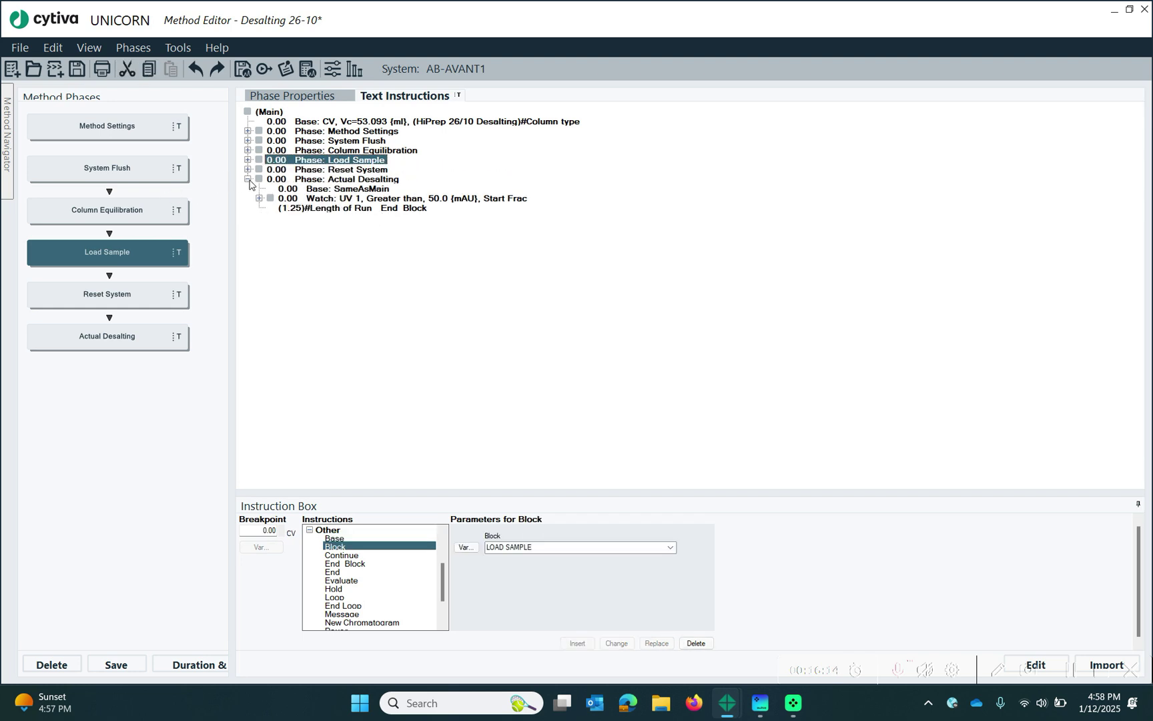
{"action": "left_click", "coordinate": [249, 179]}
{"action": "left_click", "coordinate": [405, 151]}
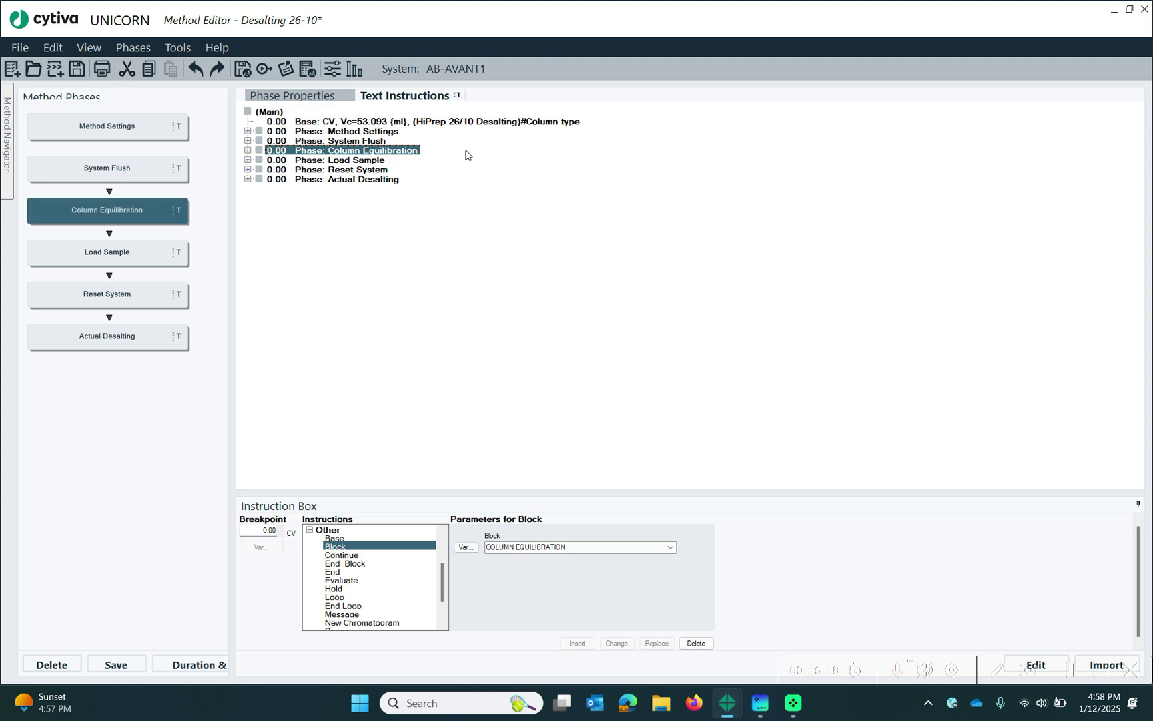
{"action": "left_click", "coordinate": [248, 150]}
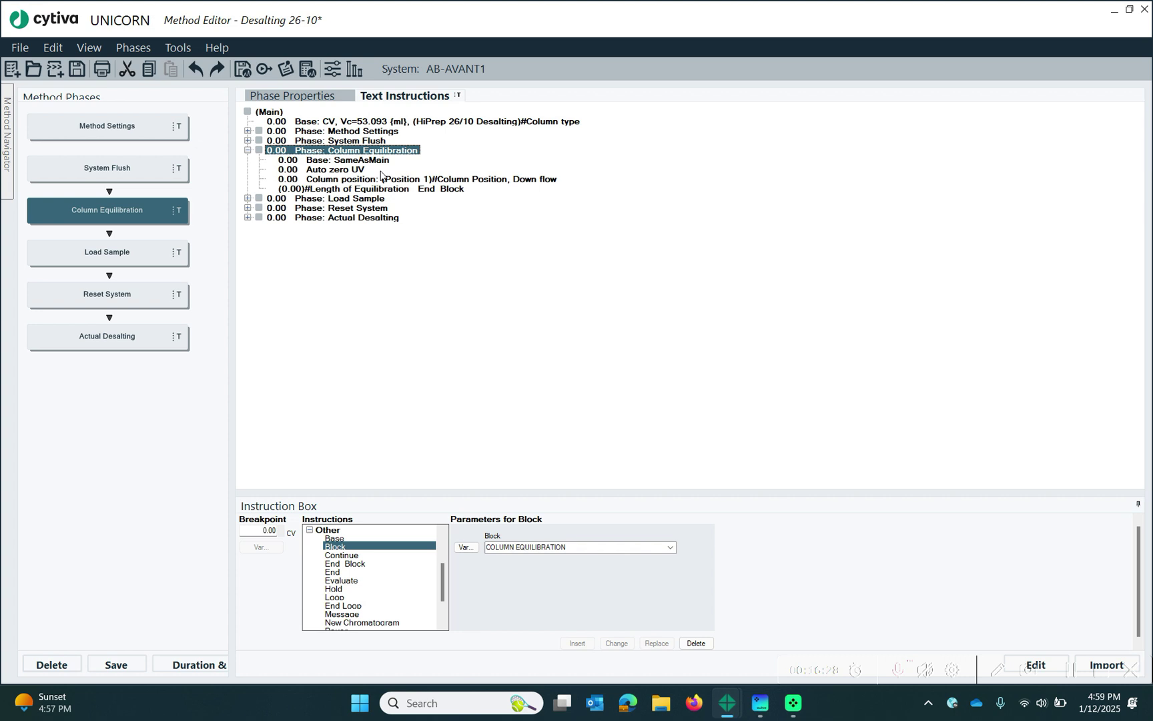
{"action": "left_click", "coordinate": [309, 533]}
{"action": "left_click", "coordinate": [337, 582]}
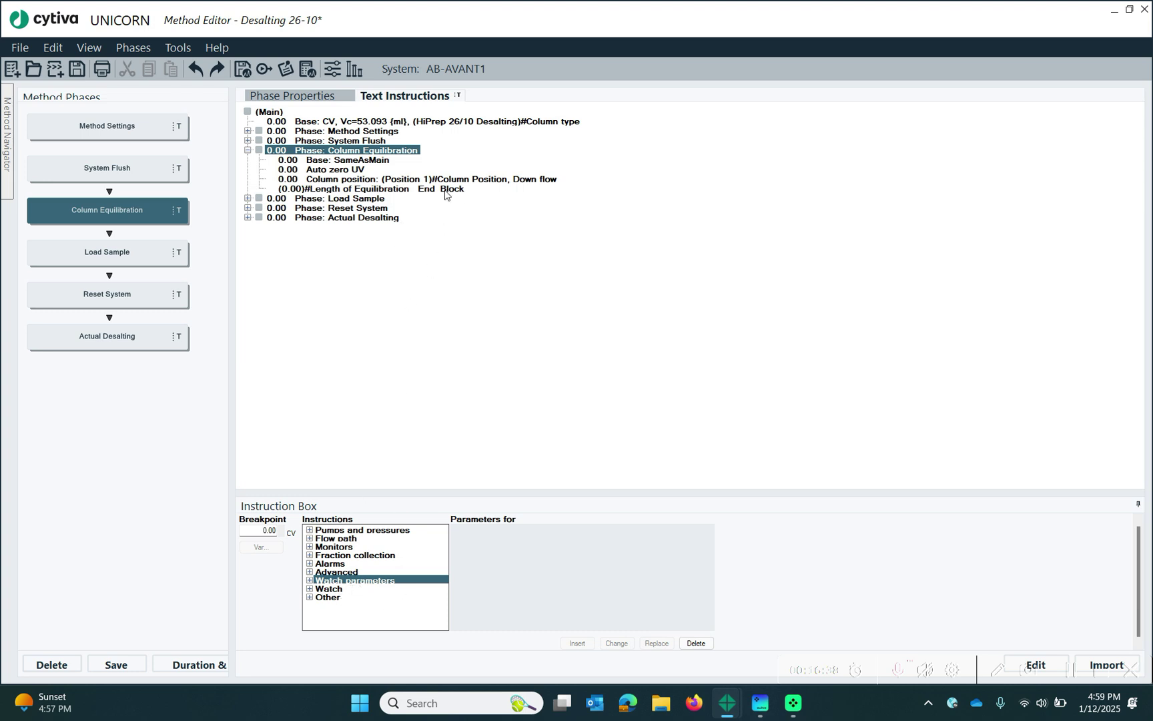
{"action": "left_click", "coordinate": [420, 182]}
Change the Length of Equilibration End Block breakpoint to 5.00 CV.
{"action": "left_click", "coordinate": [371, 190]}
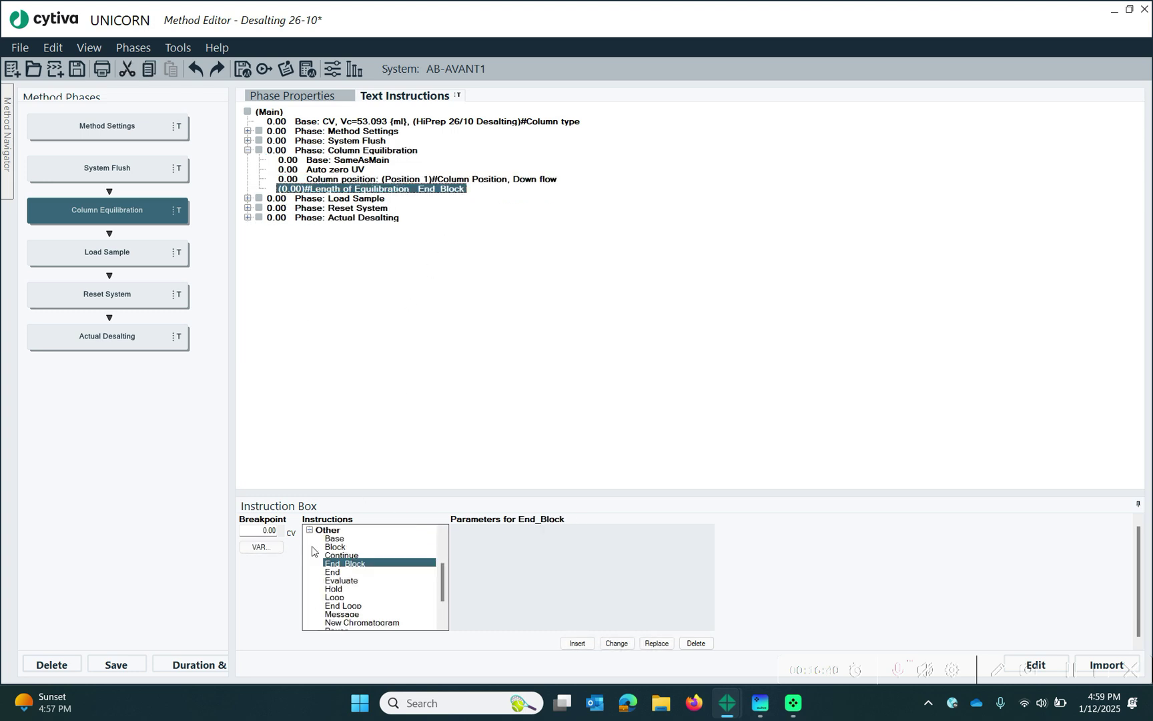
{"action": "left_click", "coordinate": [250, 532]}
{"action": "type", "text": "5"}
{"action": "left_click", "coordinate": [617, 644]}
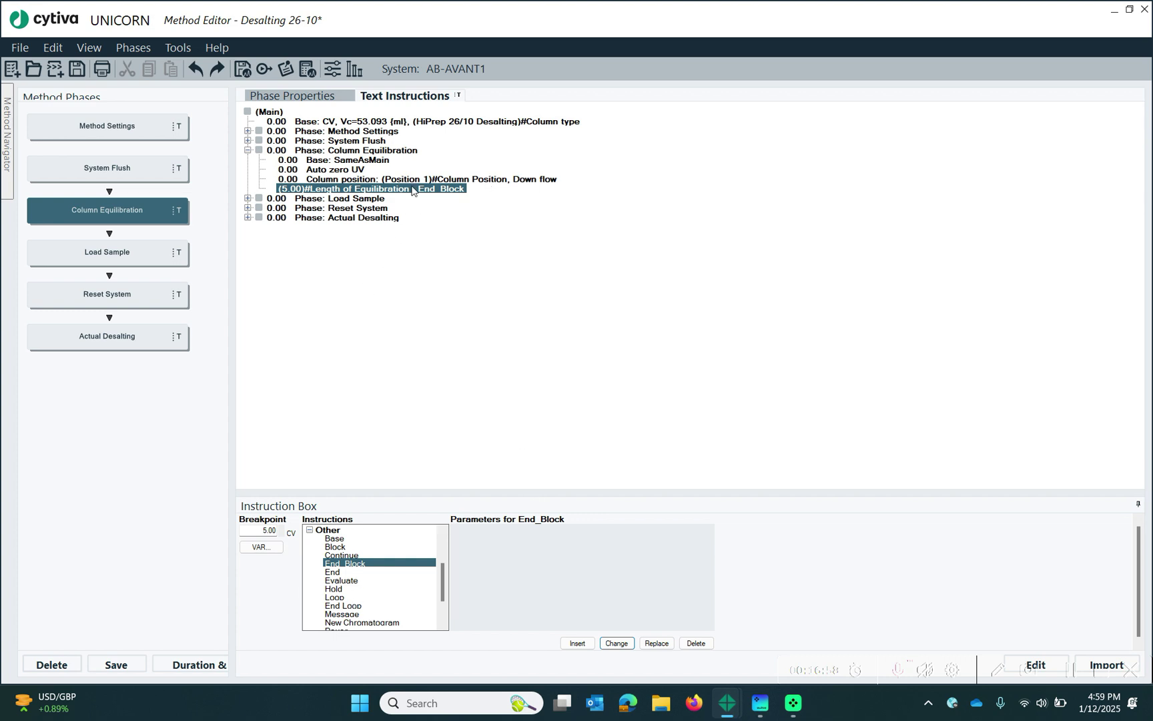
Insert a Watch: Conductivity stable signal for 0.20 min triggers End block.
{"action": "left_click", "coordinate": [311, 530]}
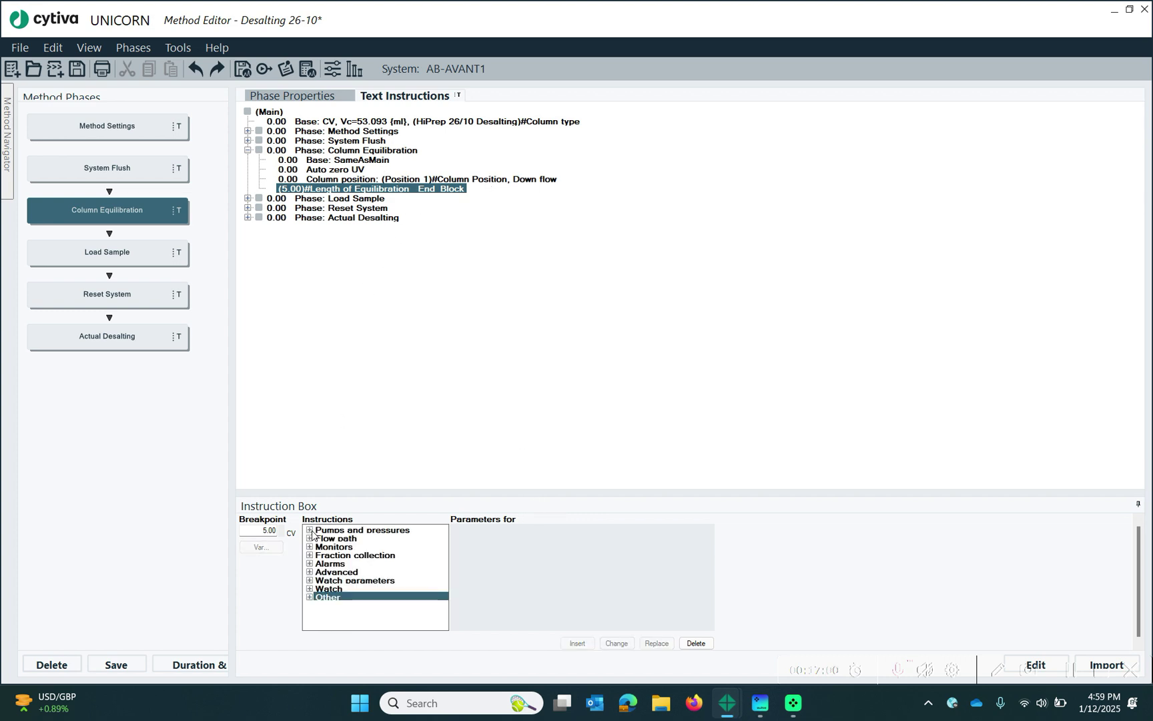
{"action": "left_click", "coordinate": [310, 589]}
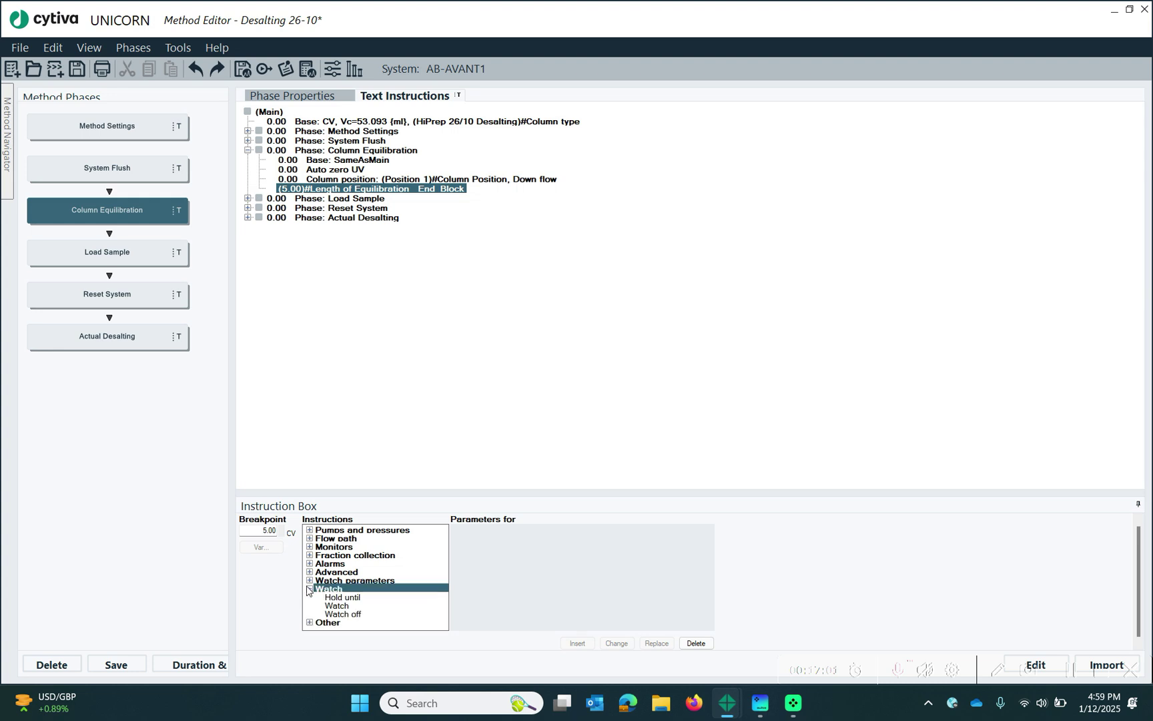
{"action": "left_click", "coordinate": [337, 606]}
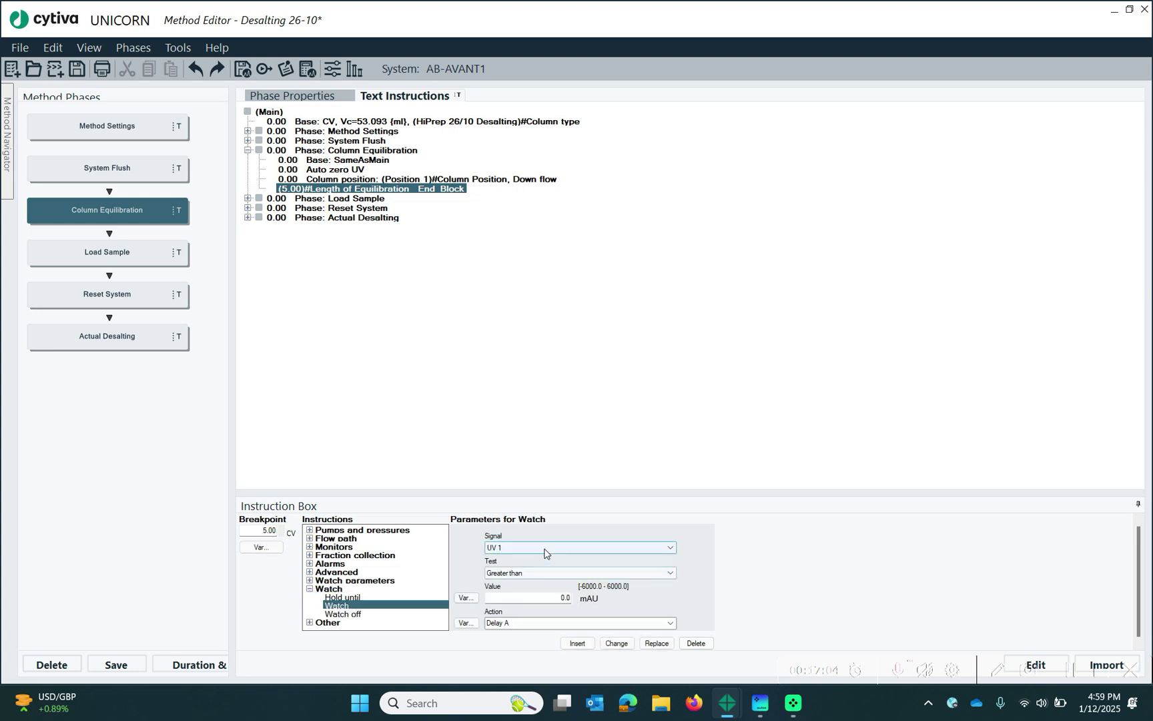
{"action": "left_click", "coordinate": [544, 547]}
{"action": "left_click", "coordinate": [510, 582]}
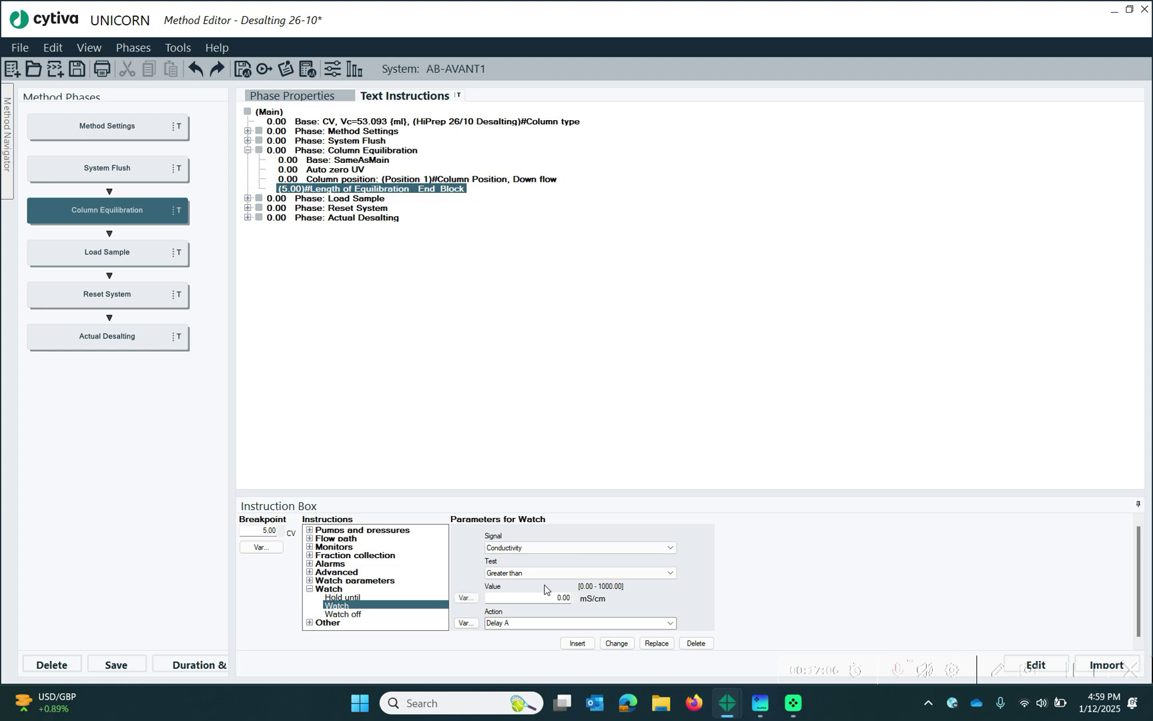
{"action": "left_click", "coordinate": [527, 572]}
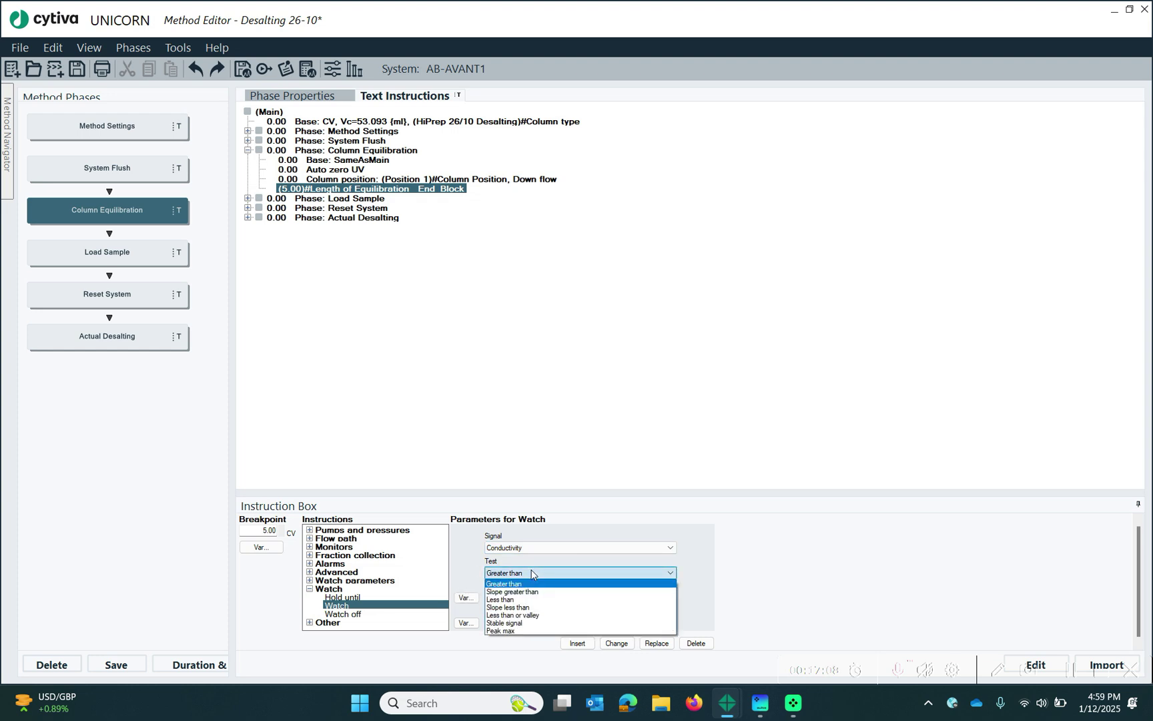
{"action": "left_click", "coordinate": [542, 624]}
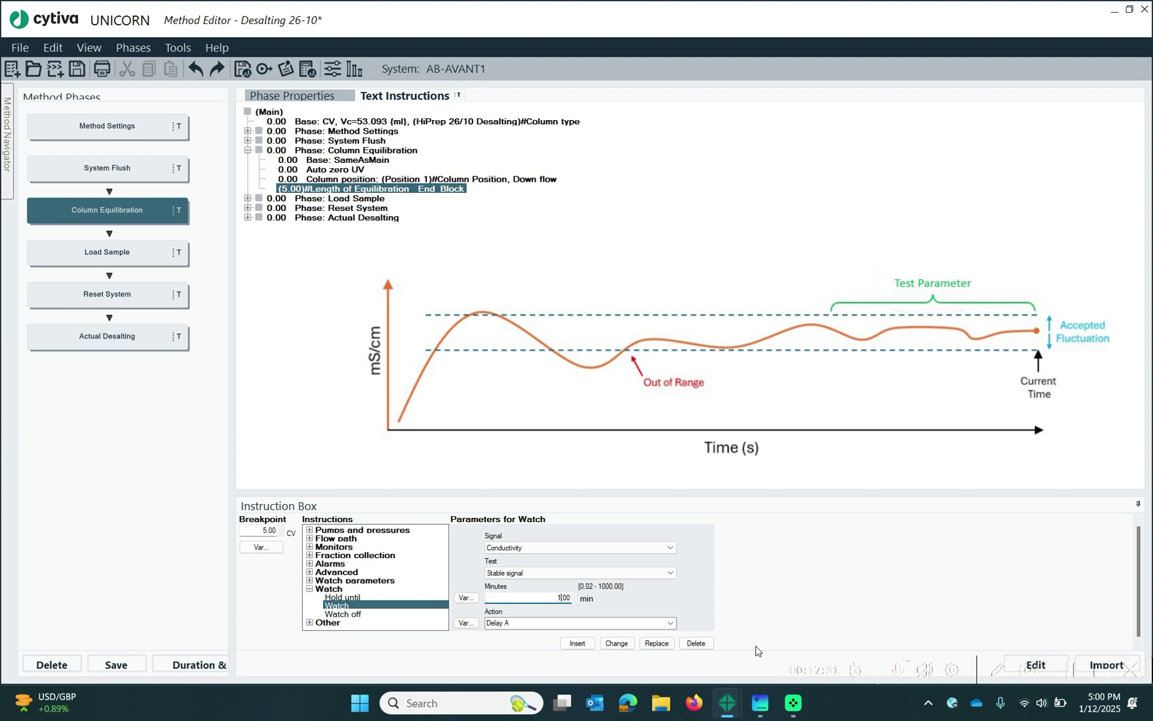
{"action": "key", "text": "BackSpace"}
{"action": "key", "text": "Right"}
{"action": "key", "text": "Right"}
{"action": "key", "text": "BackSpace"}
{"action": "type", "text": "2"}
{"action": "left_click", "coordinate": [615, 622]}
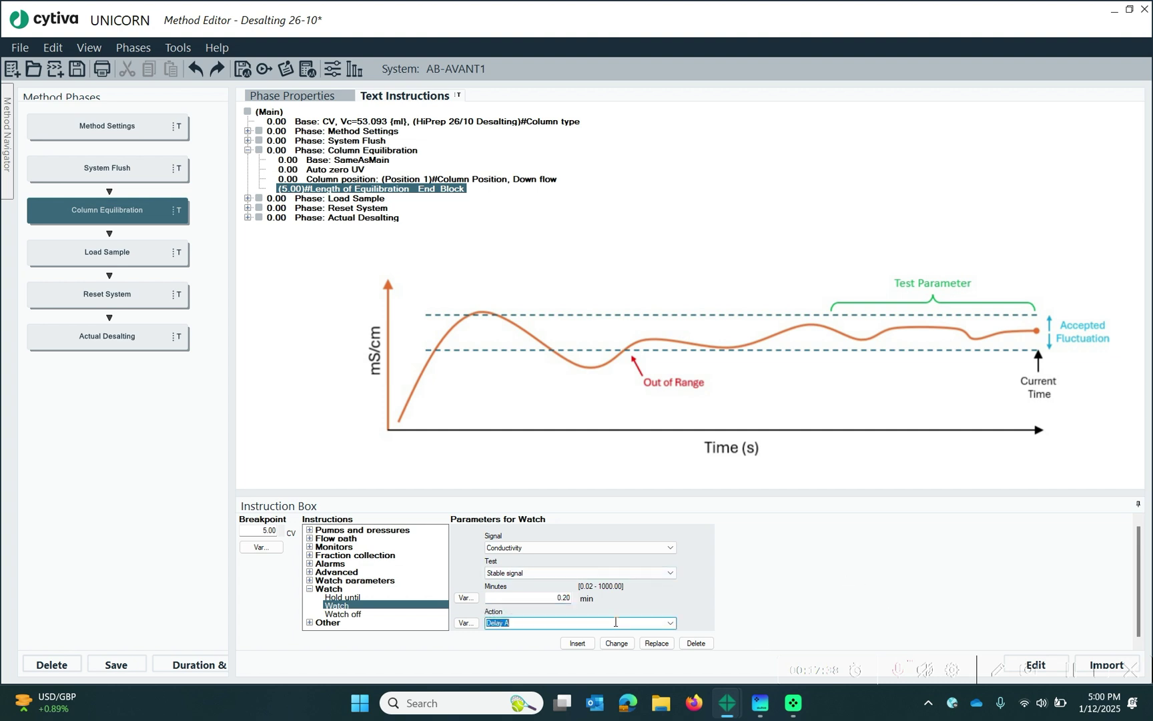
{"action": "left_click", "coordinate": [671, 624]}
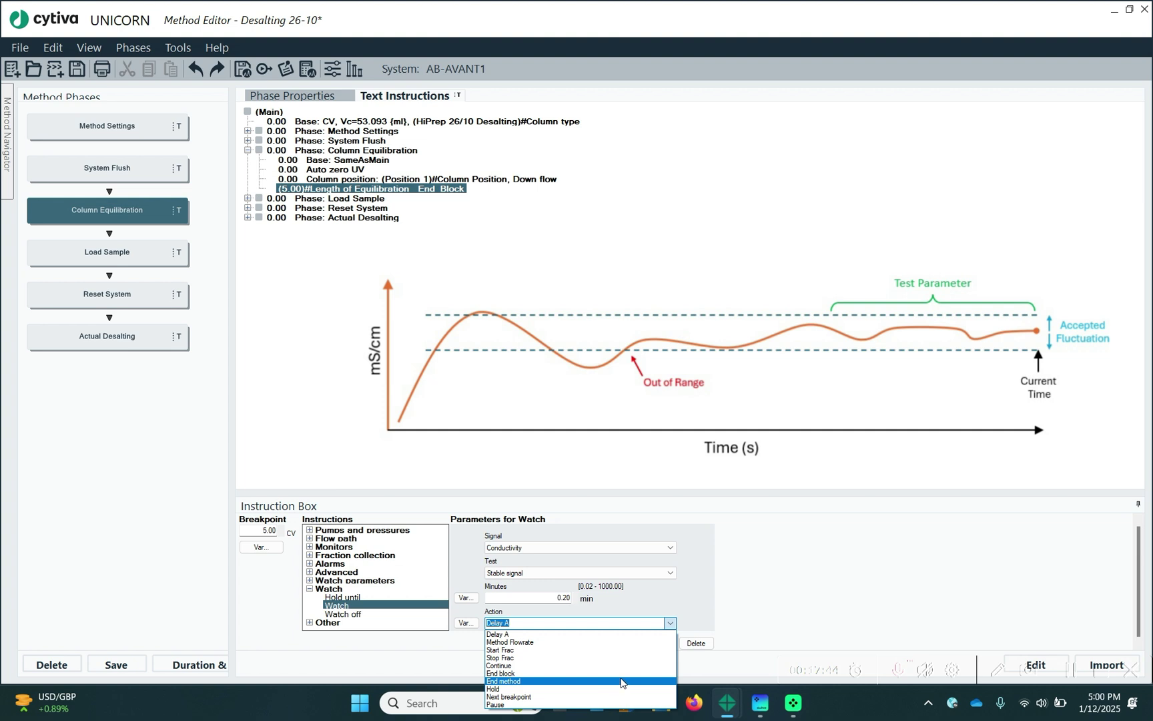
{"action": "left_click", "coordinate": [610, 673]}
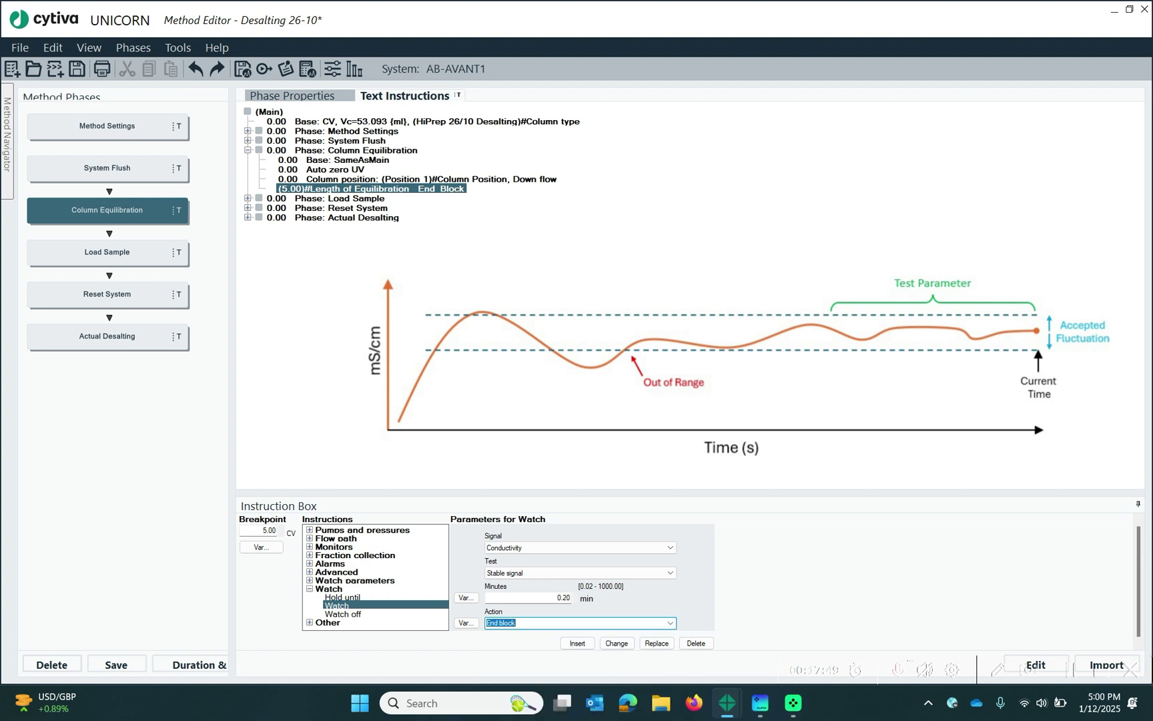
{"action": "left_click", "coordinate": [577, 643]}
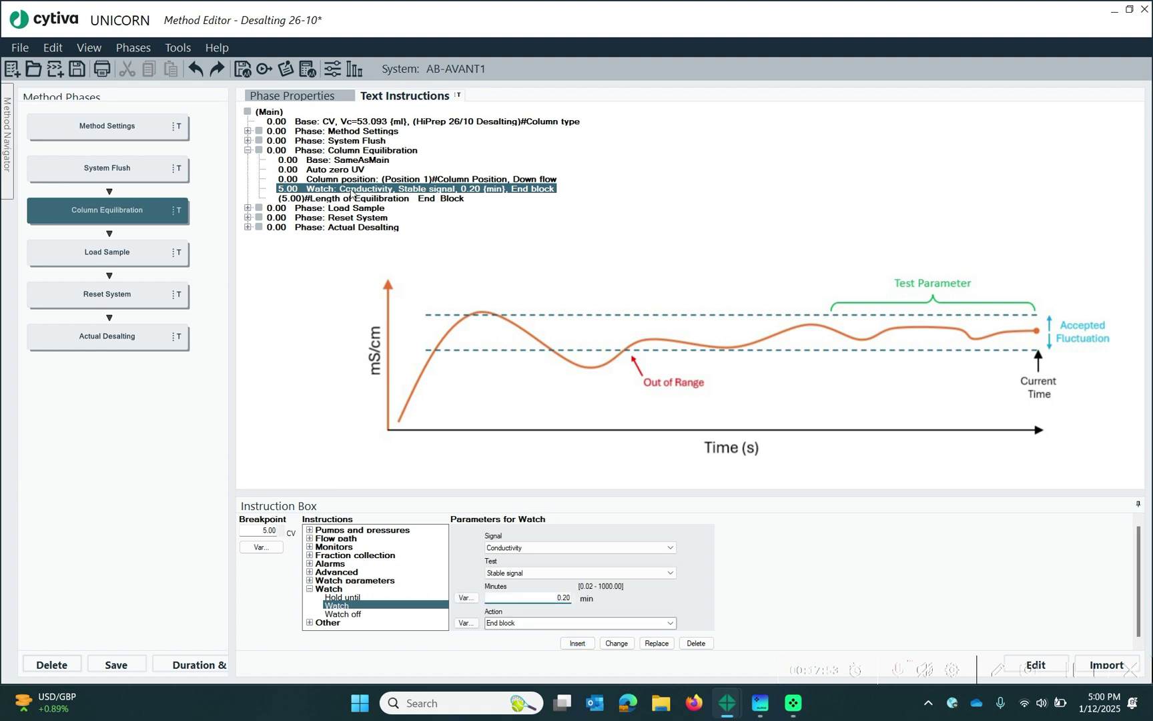
{"action": "left_click", "coordinate": [352, 193]}
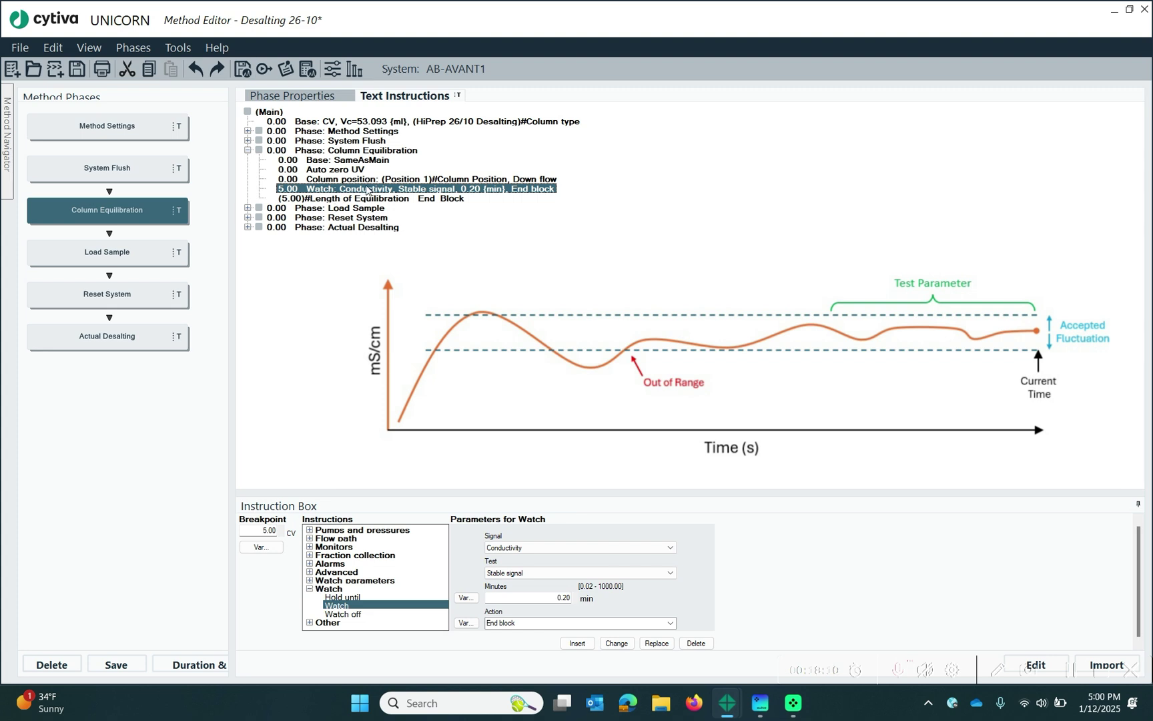
Insert a Watch cond parameters instruction into Column Equilibration.
{"action": "left_click", "coordinate": [374, 180]}
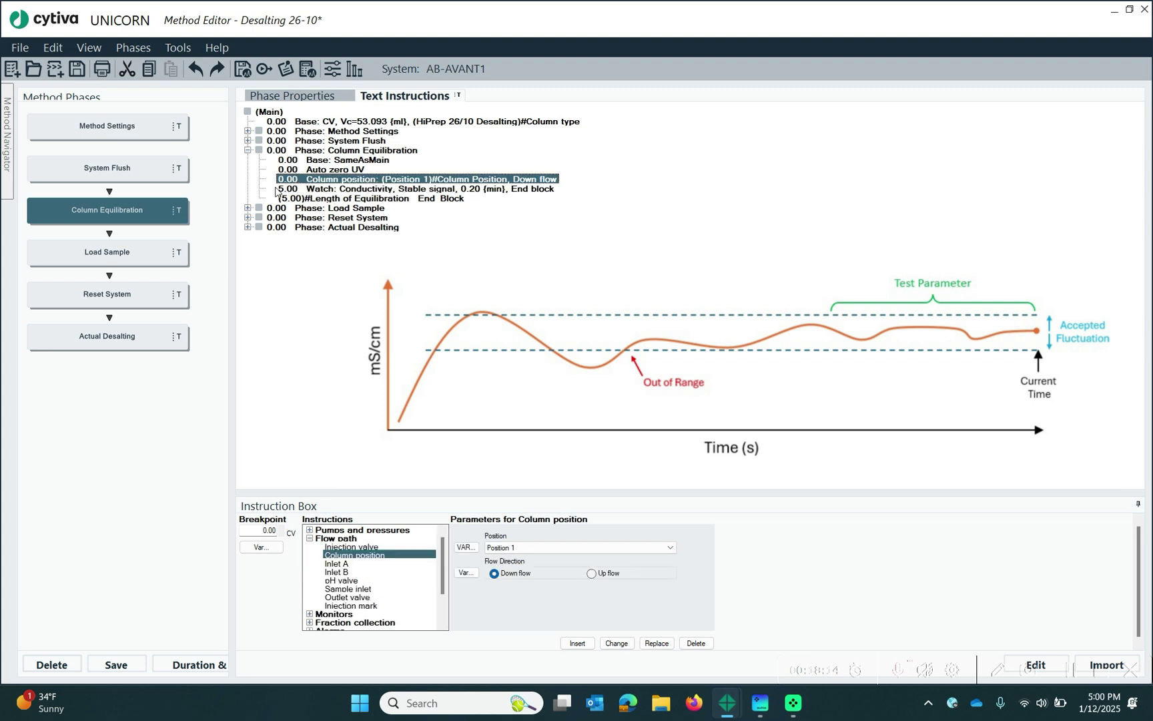
{"action": "left_click", "coordinate": [310, 538]}
{"action": "left_click", "coordinate": [309, 580]}
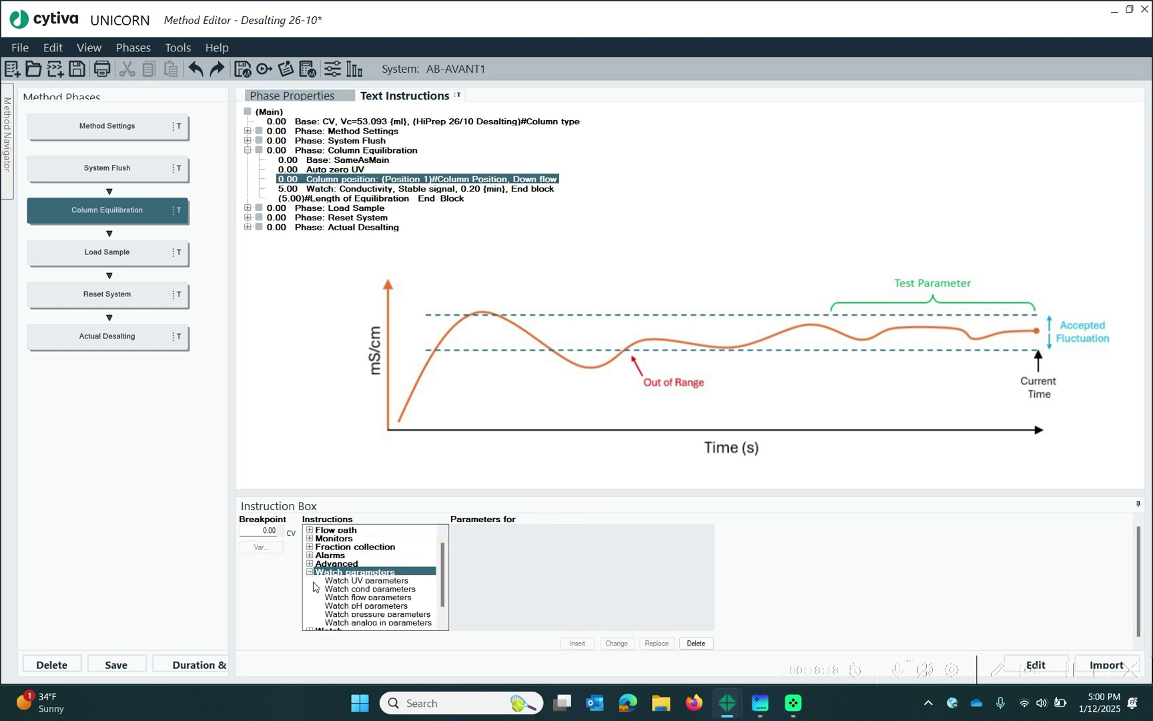
{"action": "left_click", "coordinate": [370, 590]}
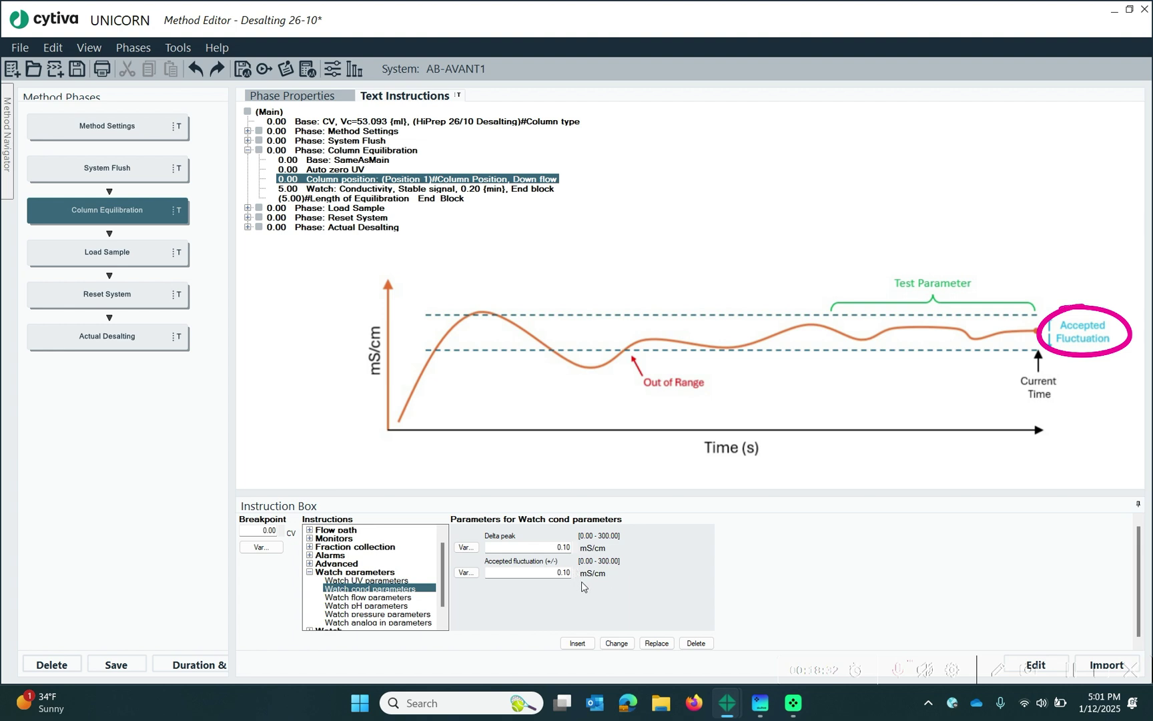
{"action": "left_click", "coordinate": [578, 643]}
Set accepted fluctuation to 2.00 mS/cm and delete the duplicate 0.10 line.
{"action": "left_click", "coordinate": [402, 199]}
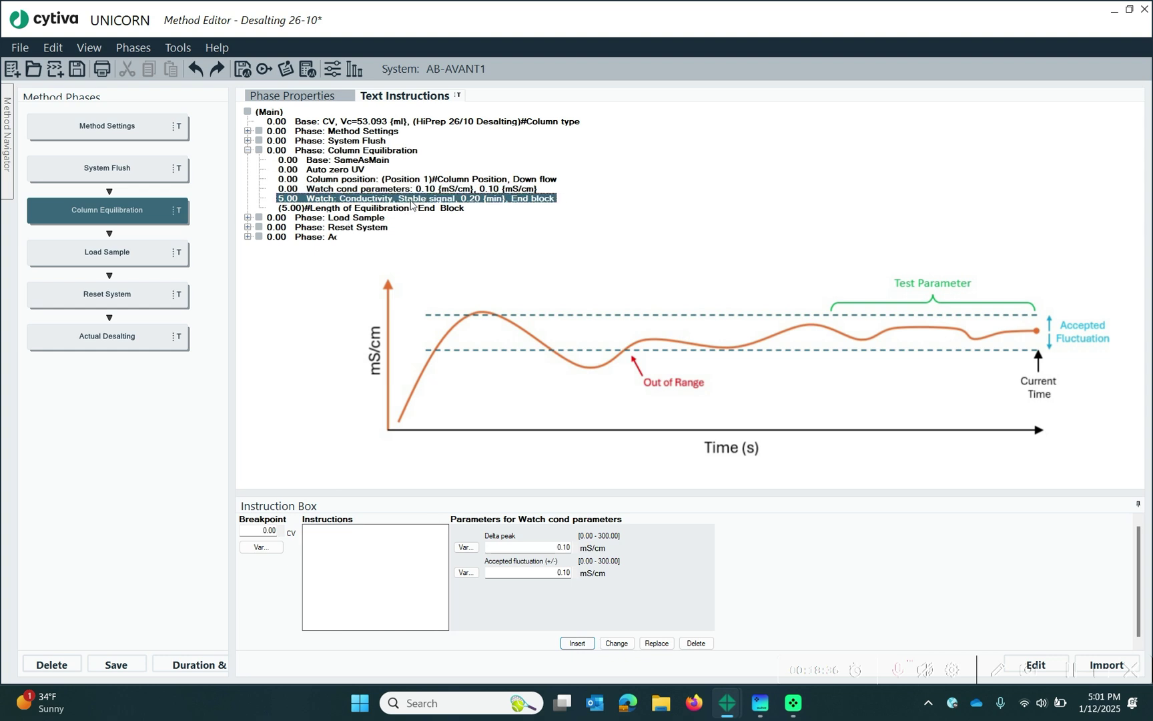
{"action": "left_click", "coordinate": [420, 190]}
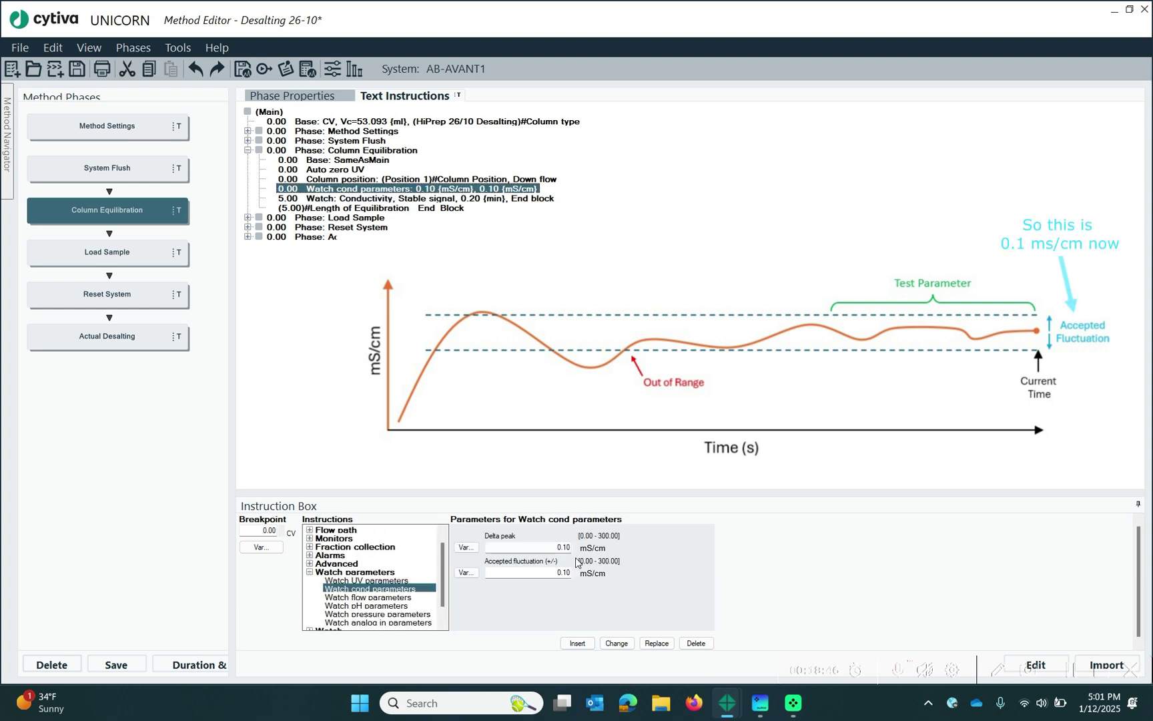
{"action": "type", "text": "0"}
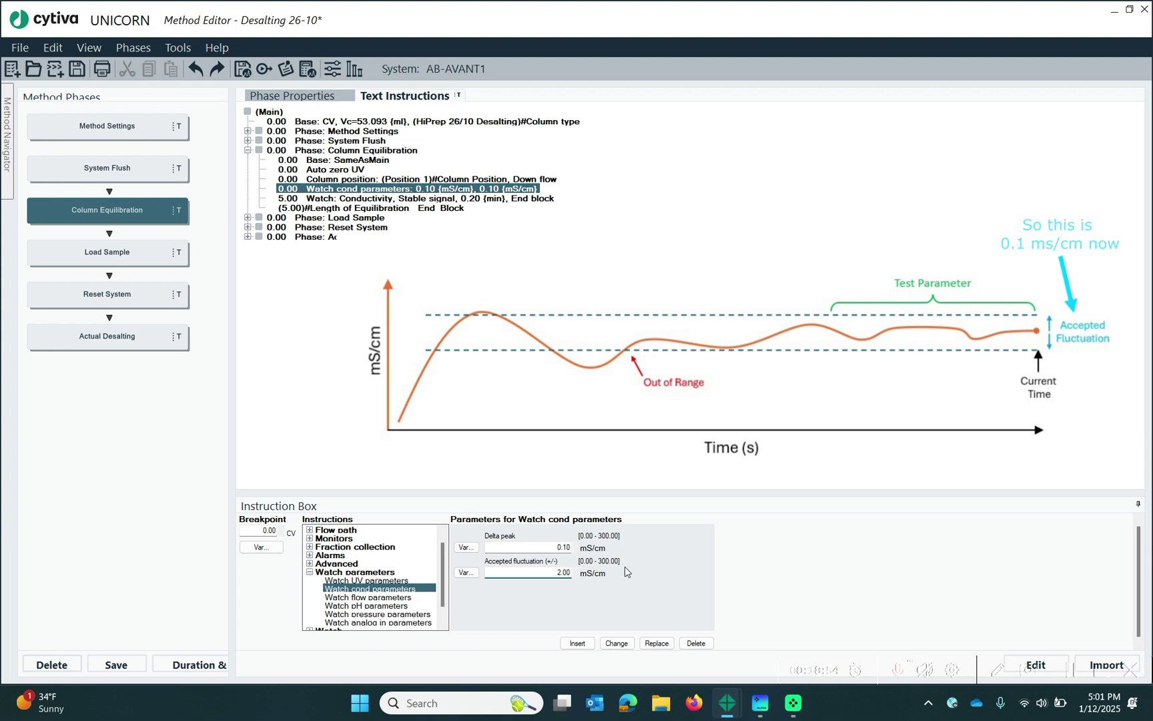
{"action": "left_click", "coordinate": [575, 644]}
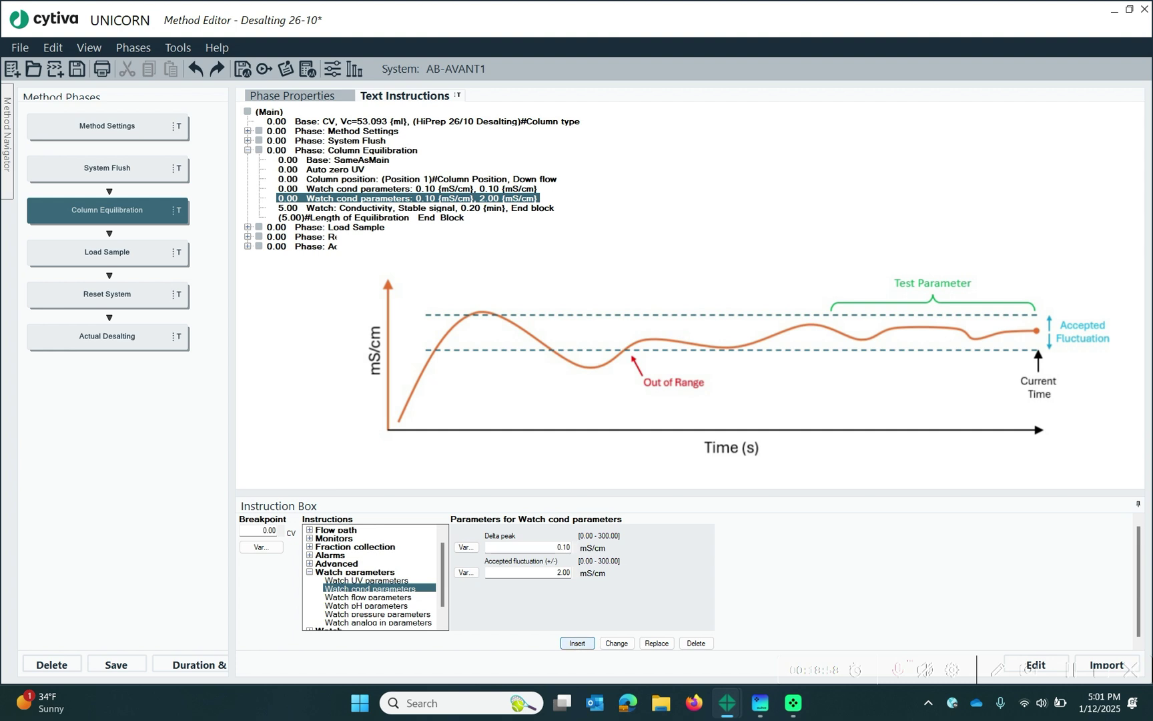
{"action": "left_click", "coordinate": [388, 190]}
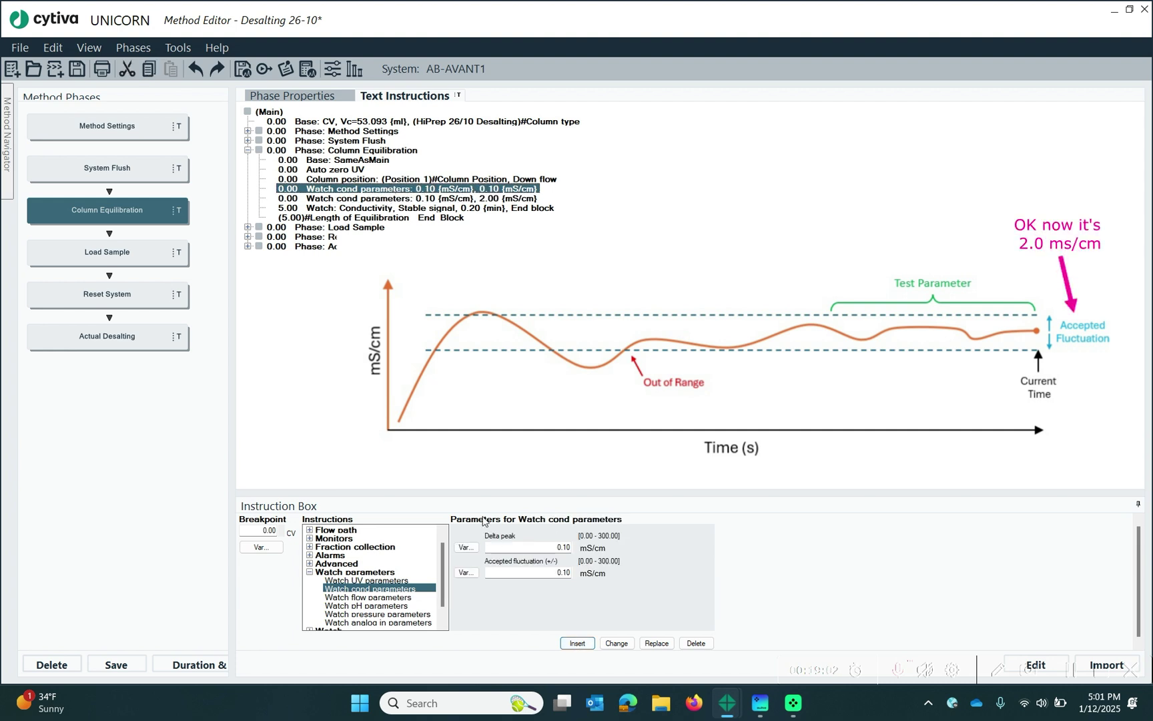
{"action": "left_click", "coordinate": [696, 644]}
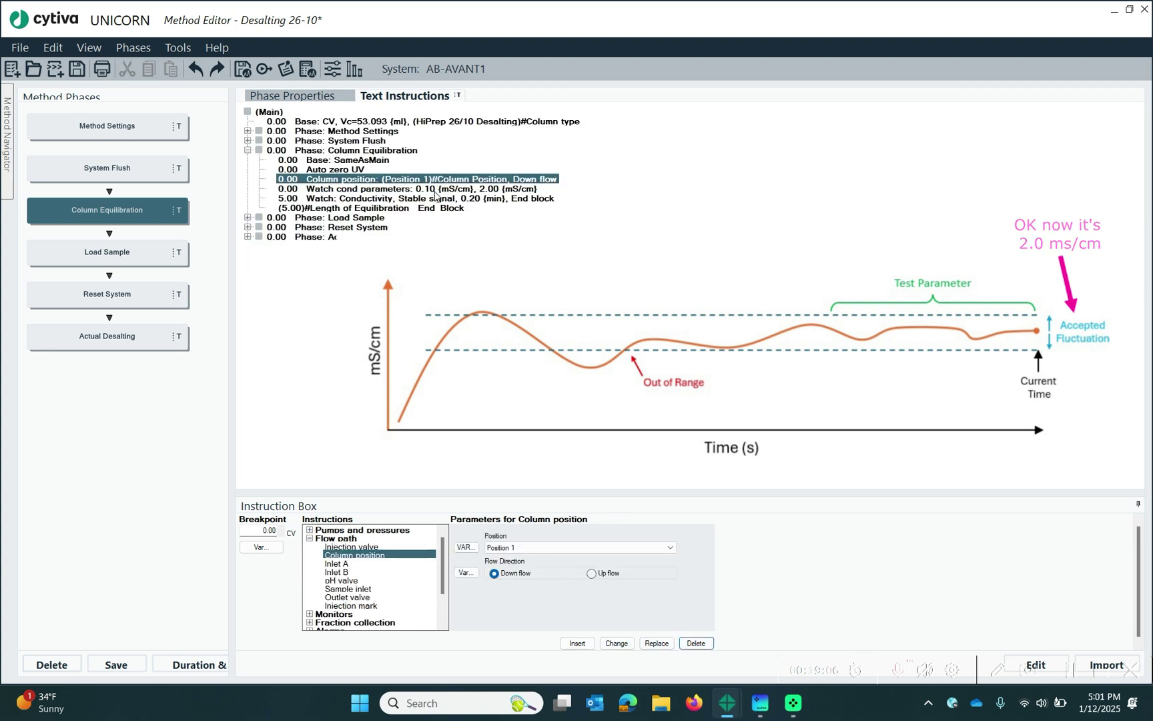
Review the remaining watch cond parameters and the 0.20 min conductivity stable-signal watch.
{"action": "left_click", "coordinate": [407, 189]}
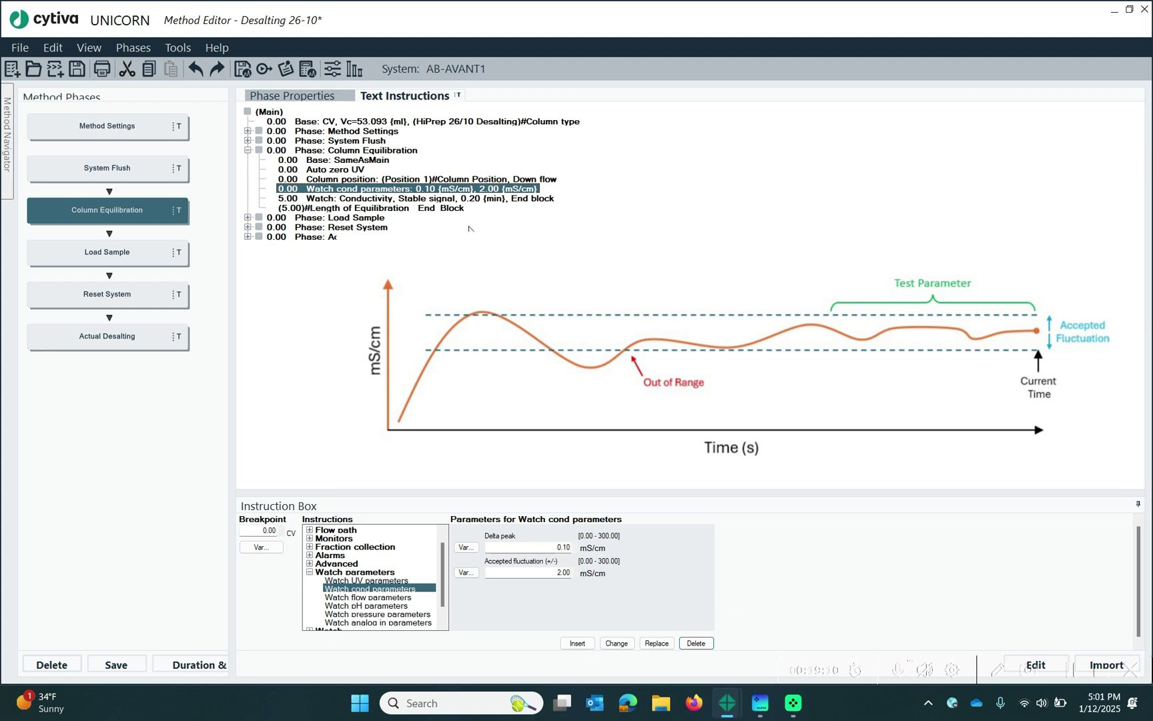
{"action": "left_click", "coordinate": [478, 199]}
{"action": "left_click", "coordinate": [535, 600]}
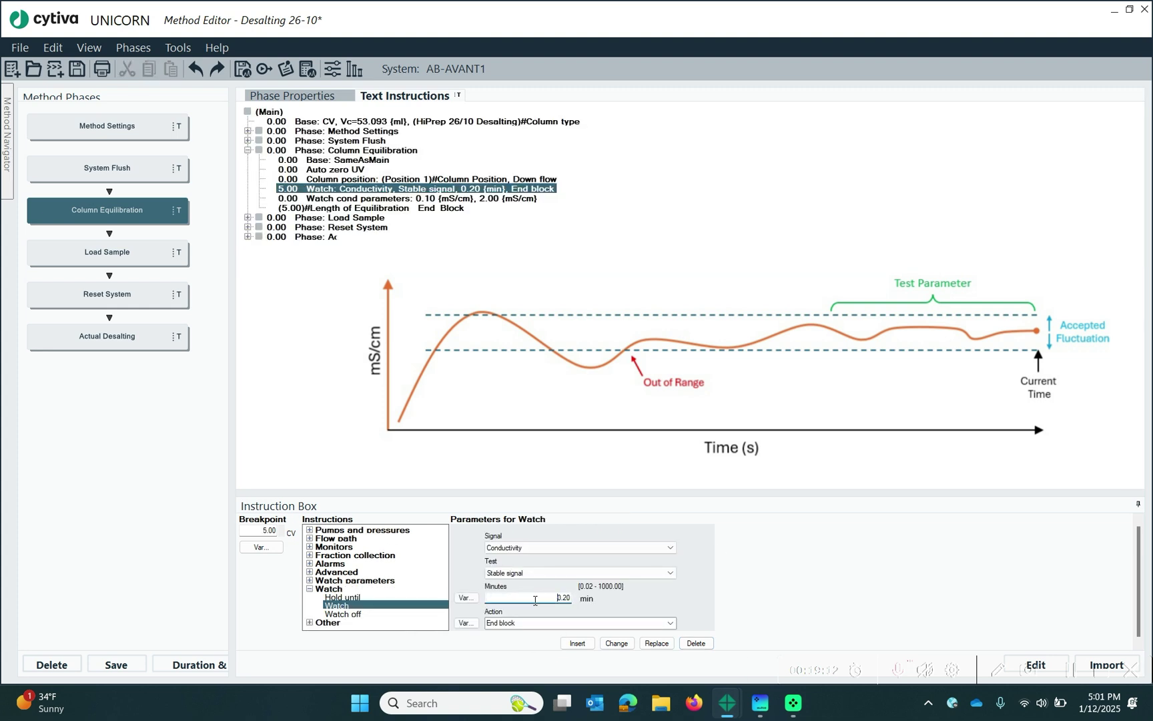
{"action": "left_click_drag", "start_coordinate": [543, 599], "coordinate": [600, 600]}
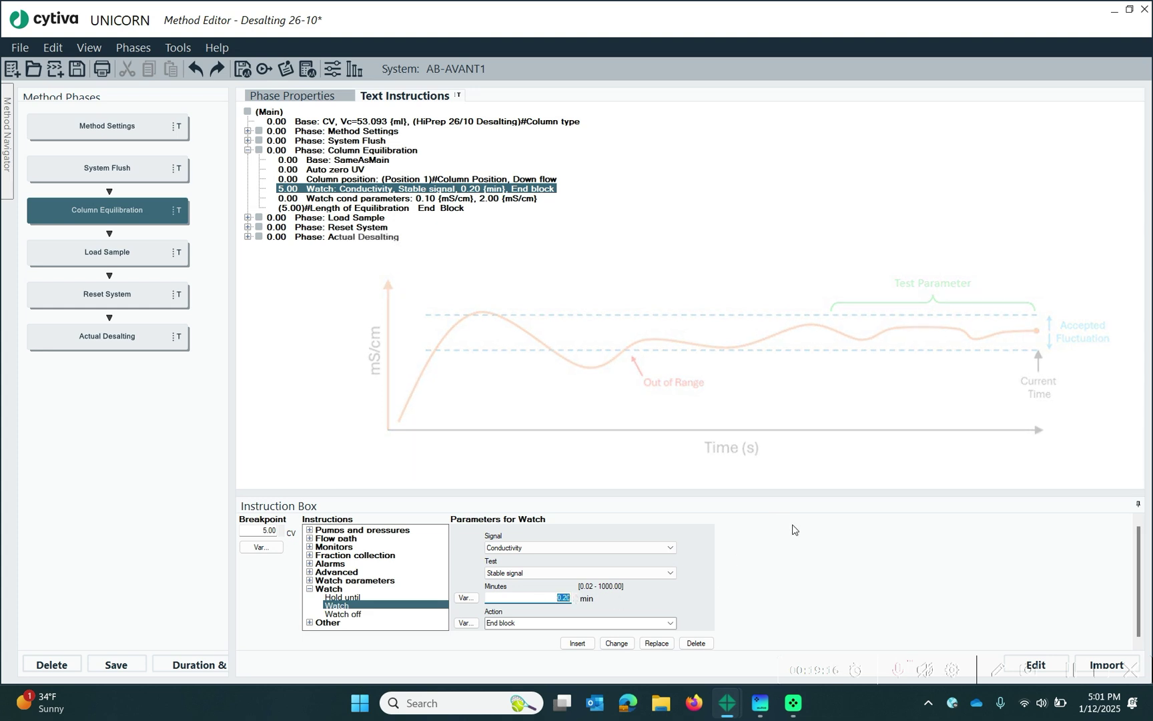
{"action": "left_click", "coordinate": [343, 200]}
Insert a Watch after Column position: System pressure greater than 0.20 MPa triggers A Message.
{"action": "left_click", "coordinate": [355, 190]}
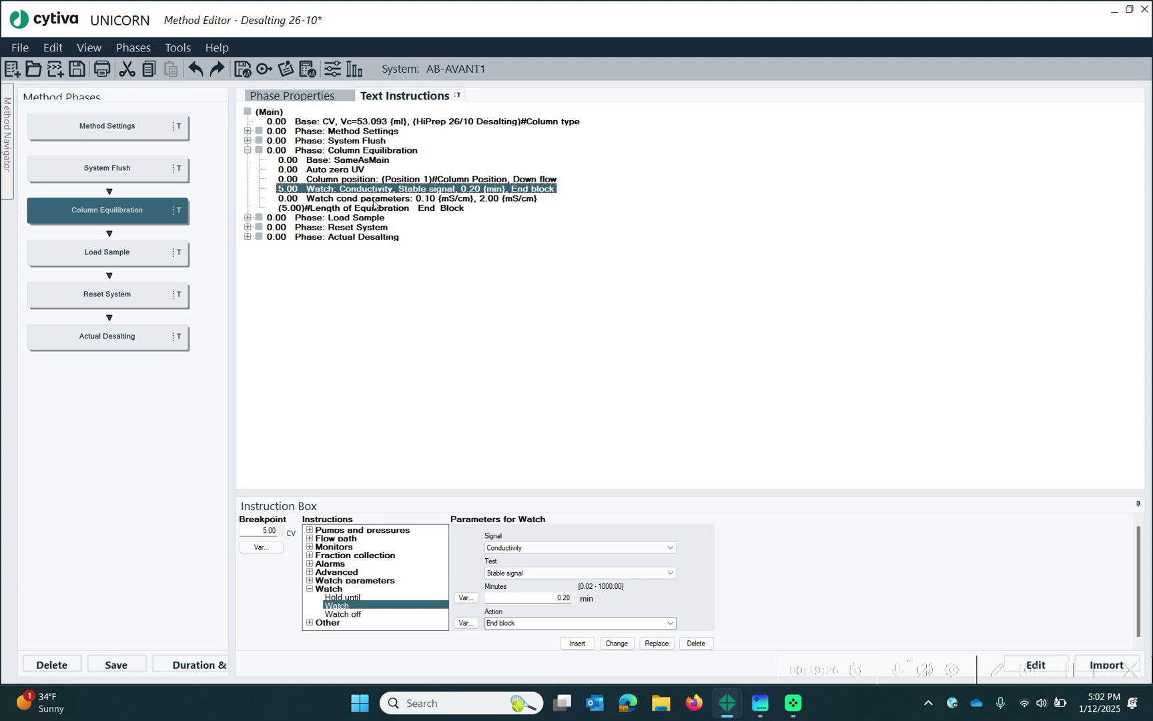
{"action": "left_click", "coordinate": [387, 180]}
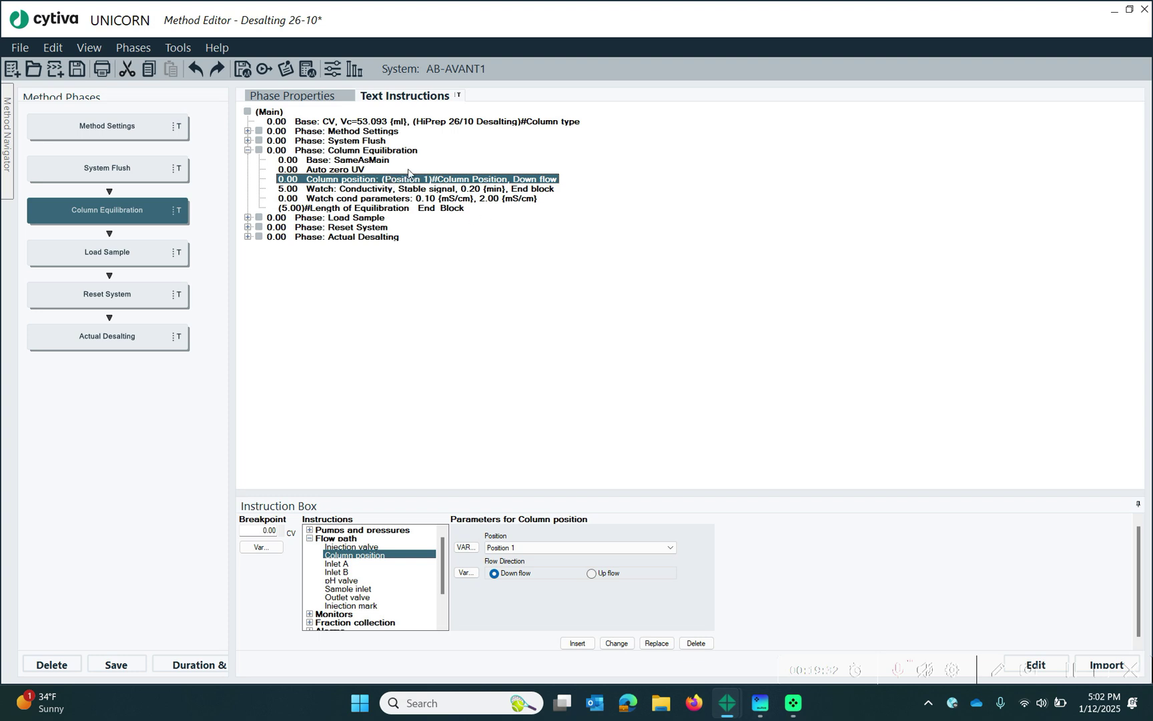
{"action": "left_click", "coordinate": [367, 605]}
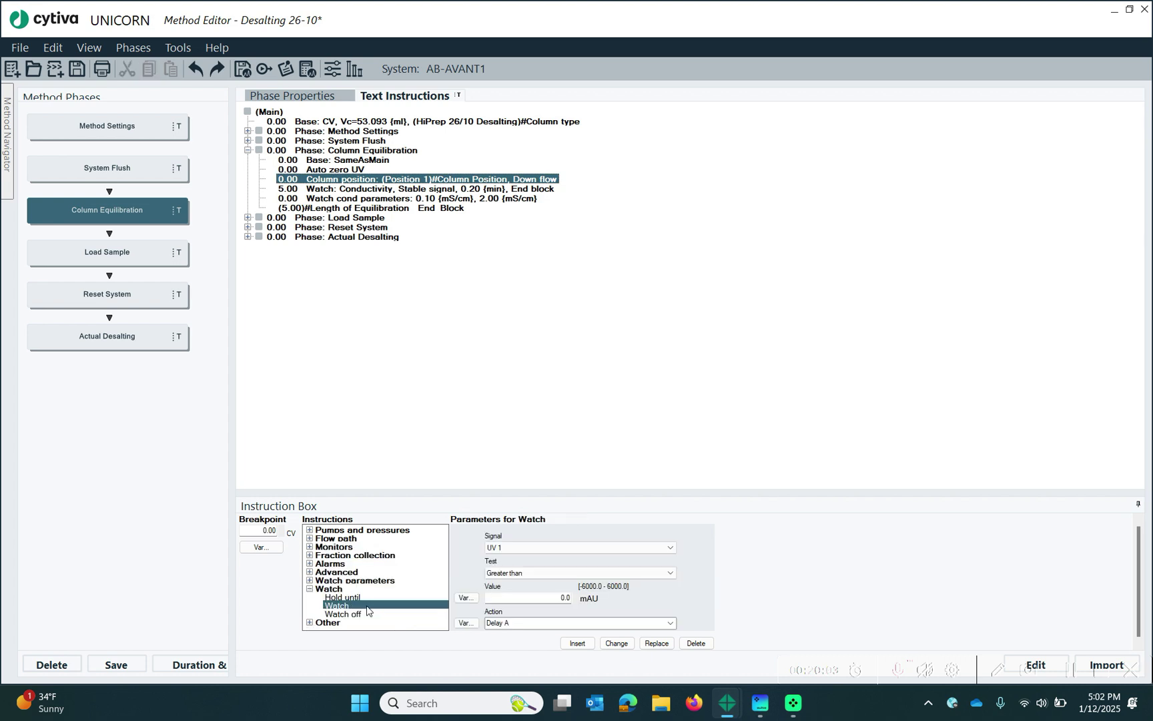
{"action": "left_click", "coordinate": [577, 547]}
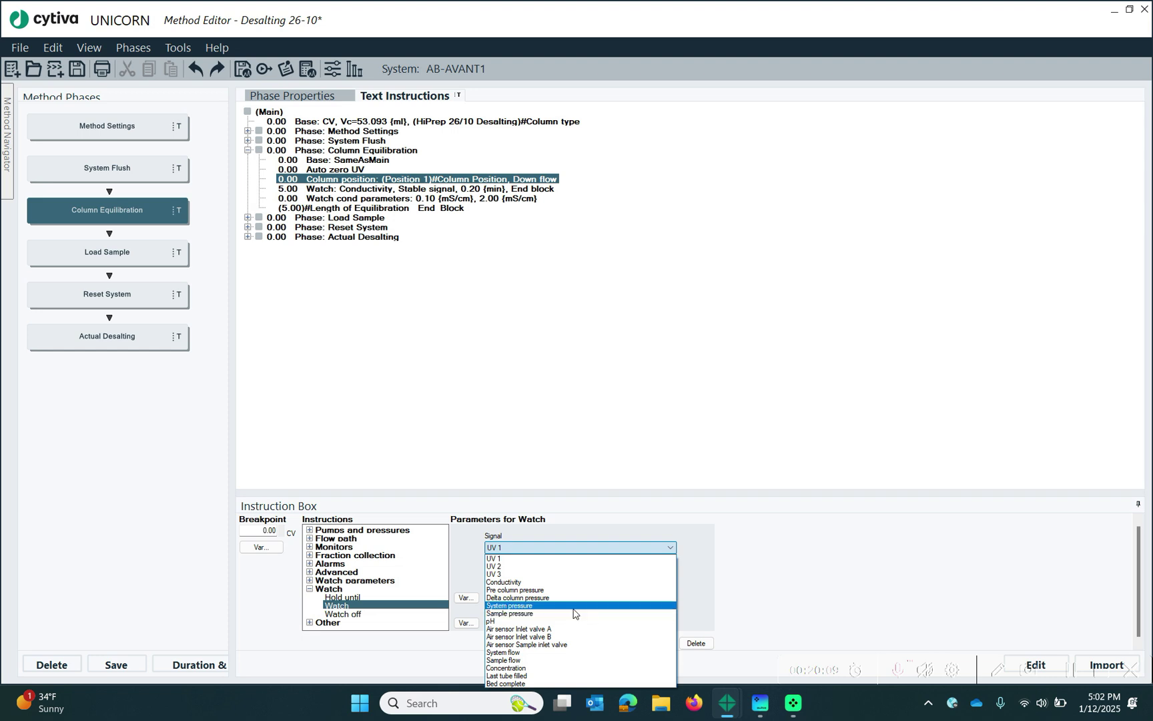
{"action": "left_click", "coordinate": [574, 606]}
{"action": "left_click", "coordinate": [548, 574]}
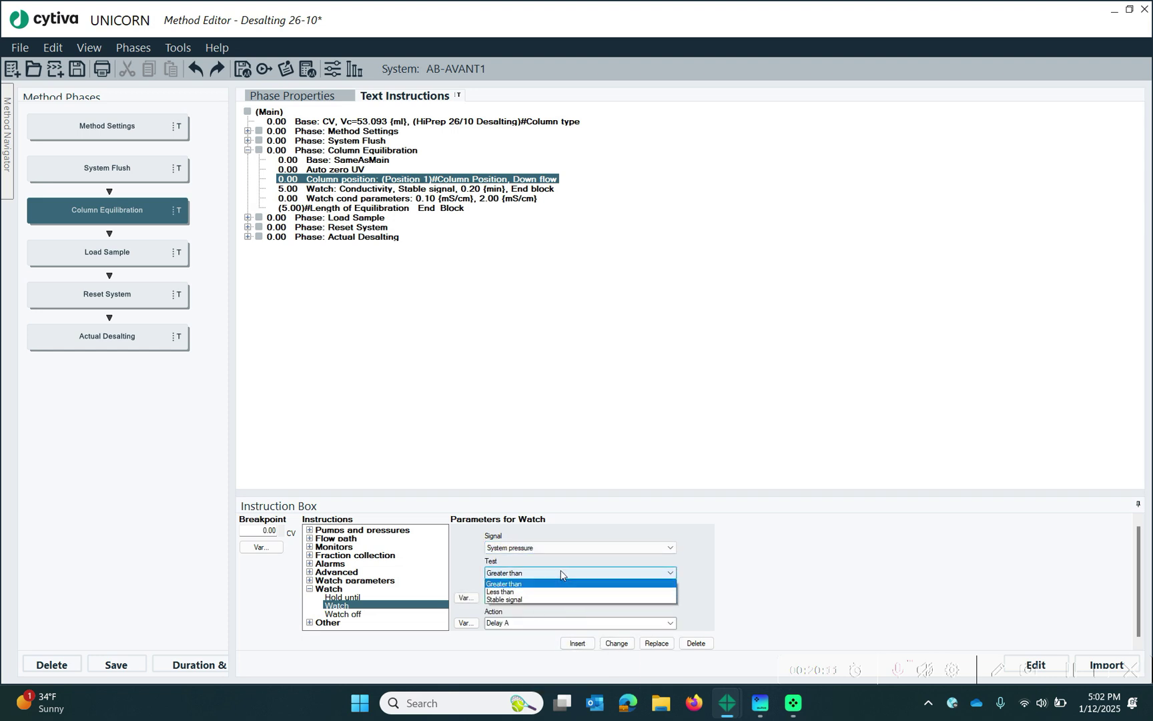
{"action": "left_click", "coordinate": [561, 585]}
{"action": "left_click", "coordinate": [570, 599]}
{"action": "double_click", "coordinate": [570, 601]}
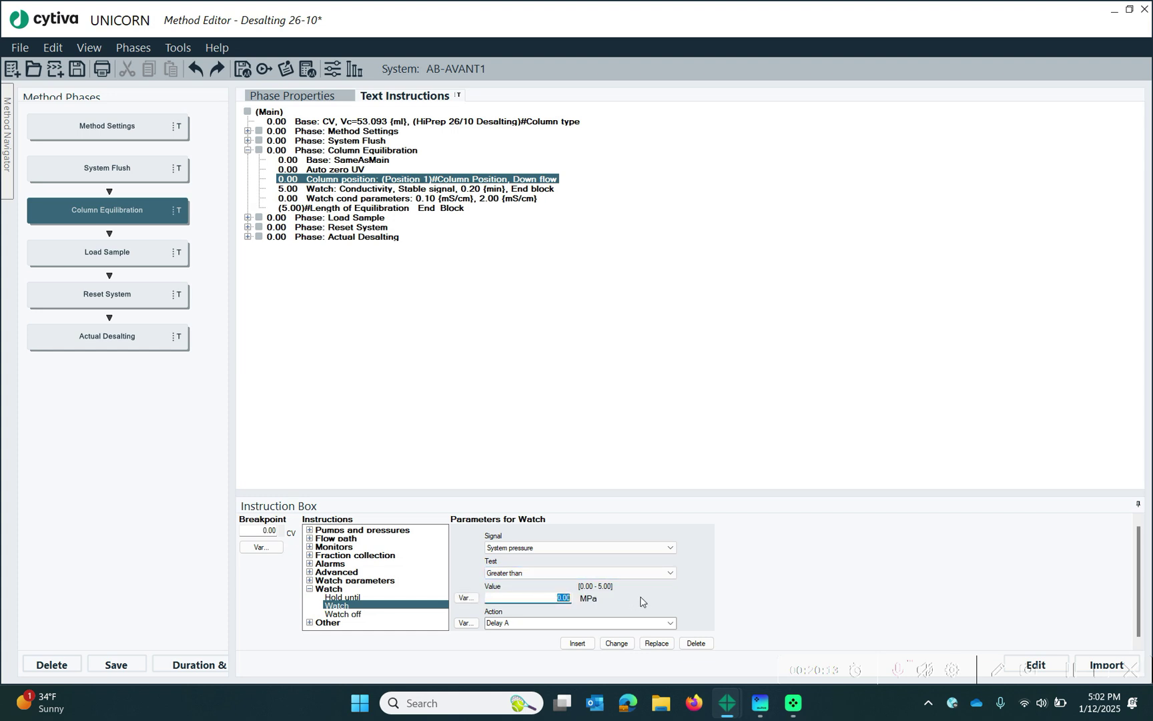
{"action": "type", "text": "0"}
{"action": "left_click", "coordinate": [642, 627]}
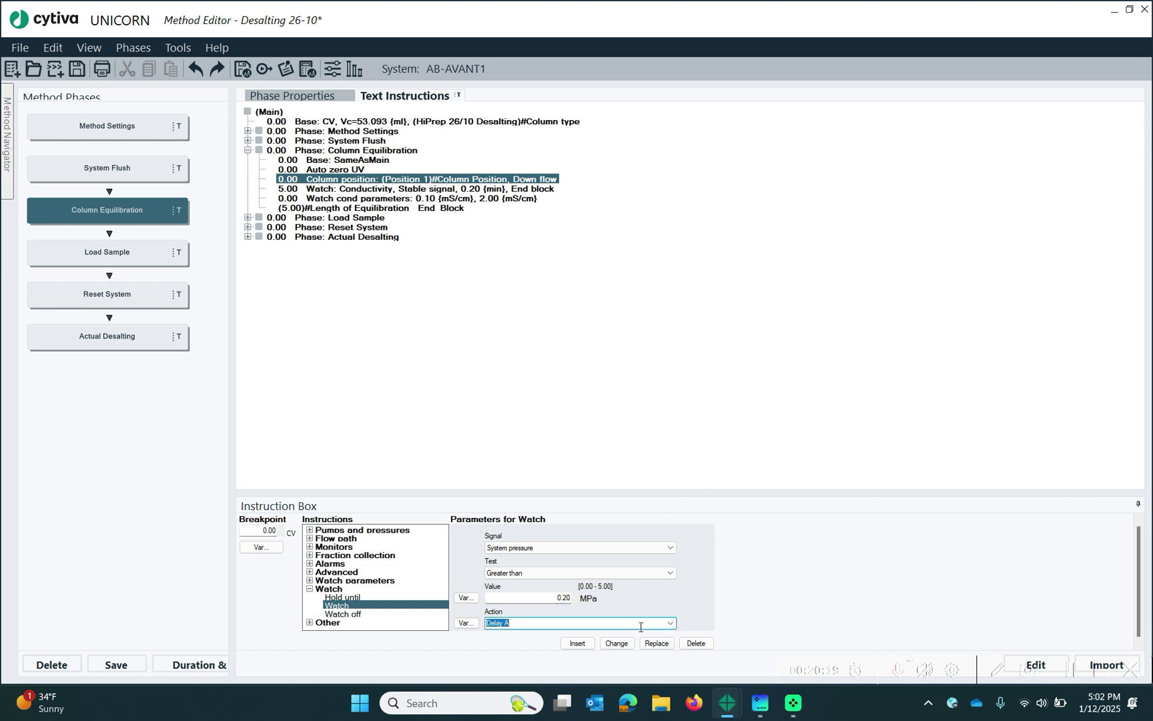
{"action": "type", "text": "MA"}
{"action": "left_click", "coordinate": [576, 643]}
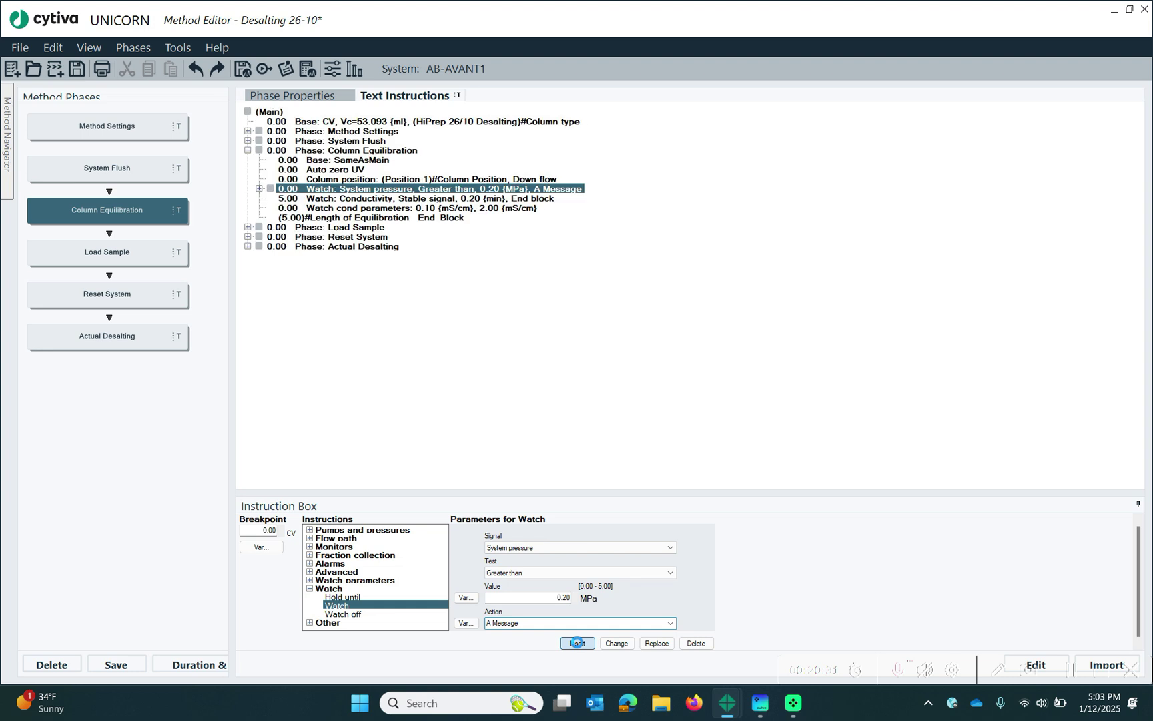
{"action": "left_click", "coordinate": [339, 211]}
Inside the pressure watch block, add a Screen message 'The Pressure went Up Again'.
{"action": "key", "text": "Up"}
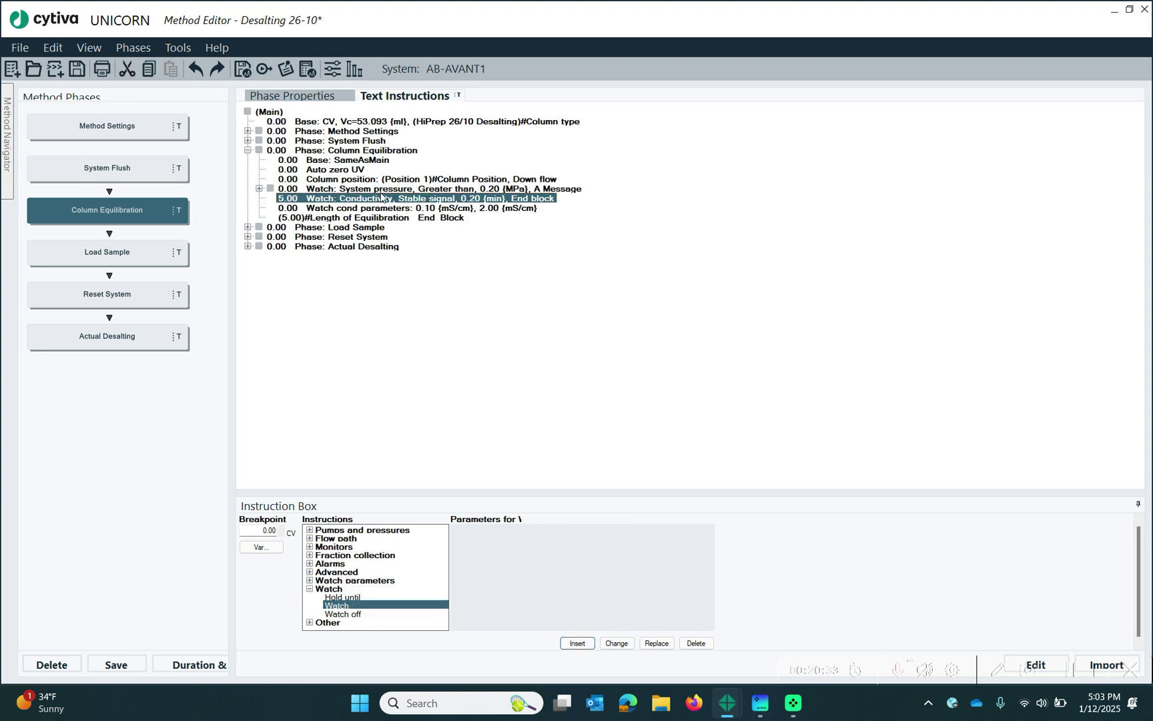
{"action": "key", "text": "Up"}
{"action": "left_click", "coordinate": [260, 190]}
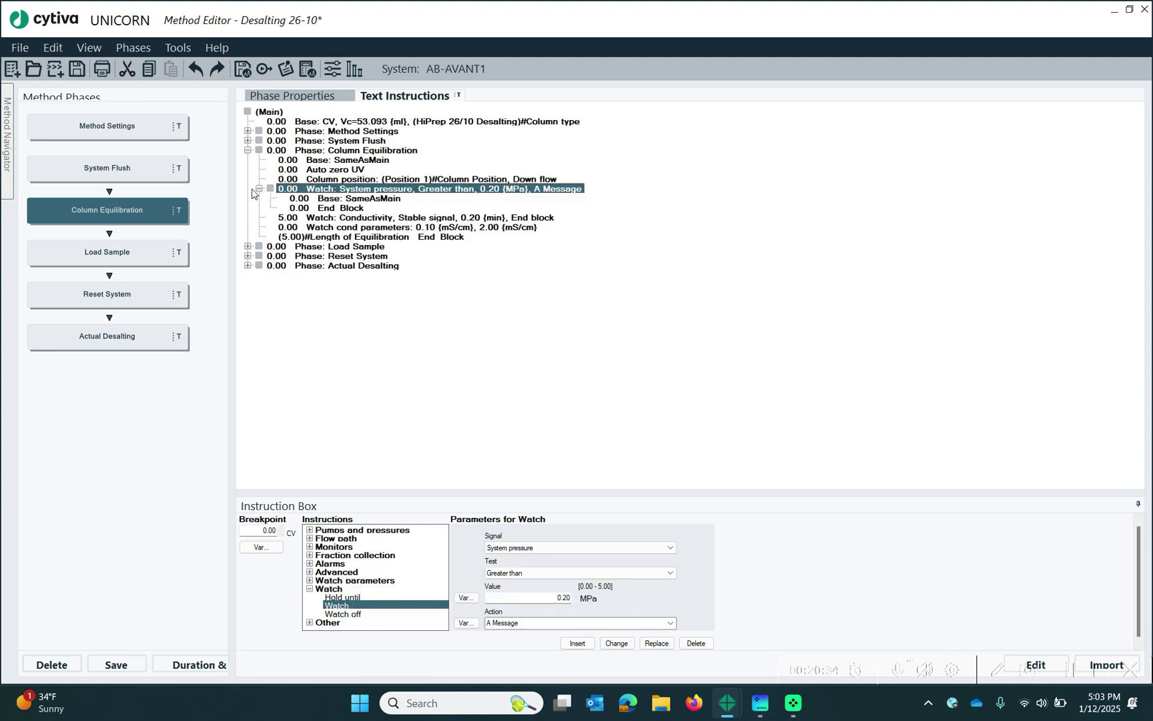
{"action": "left_click", "coordinate": [347, 199]}
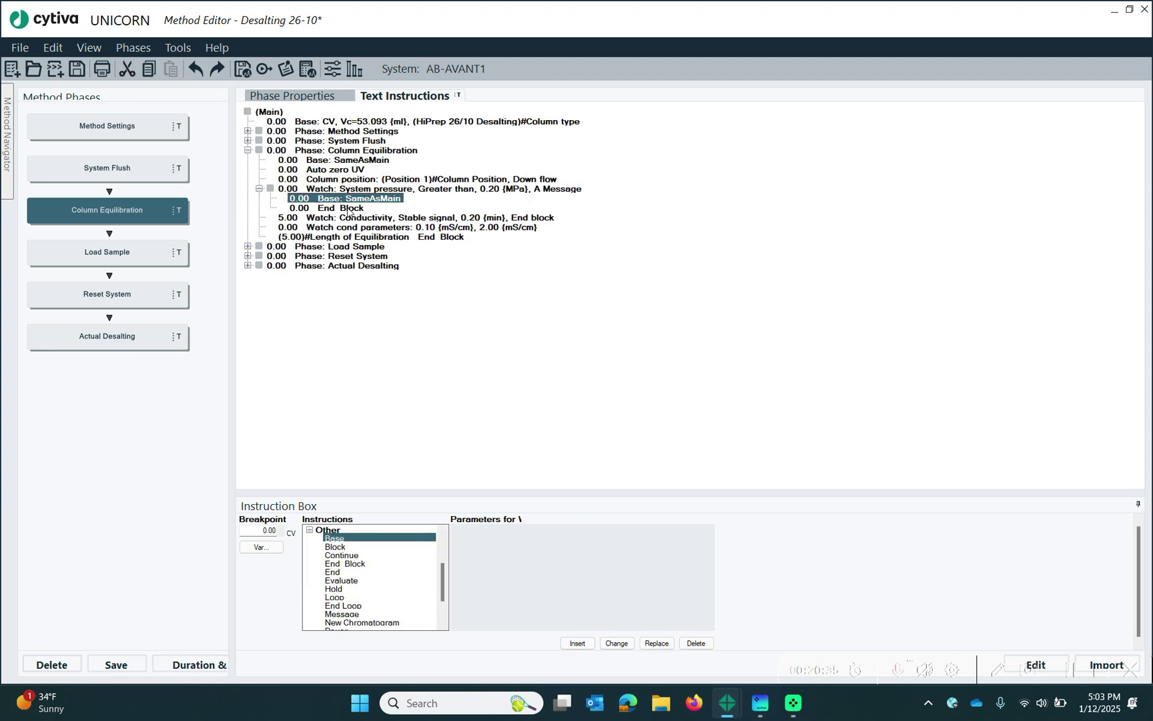
{"action": "double_click", "coordinate": [312, 531]}
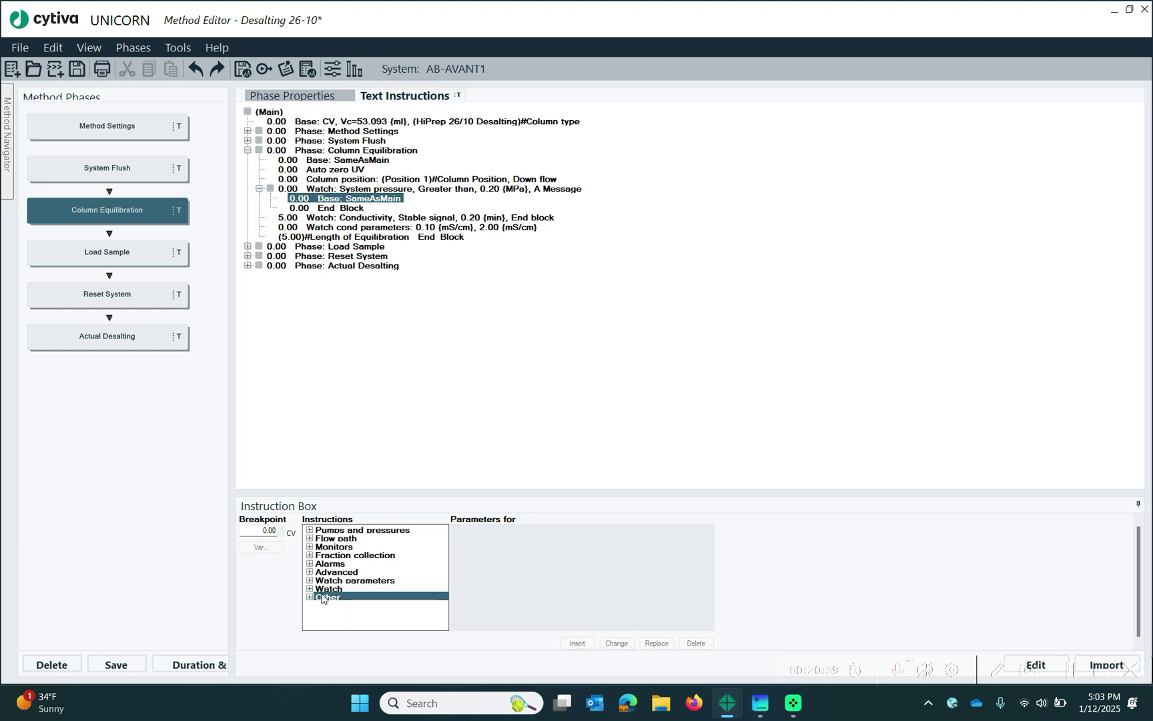
{"action": "left_click", "coordinate": [309, 597]}
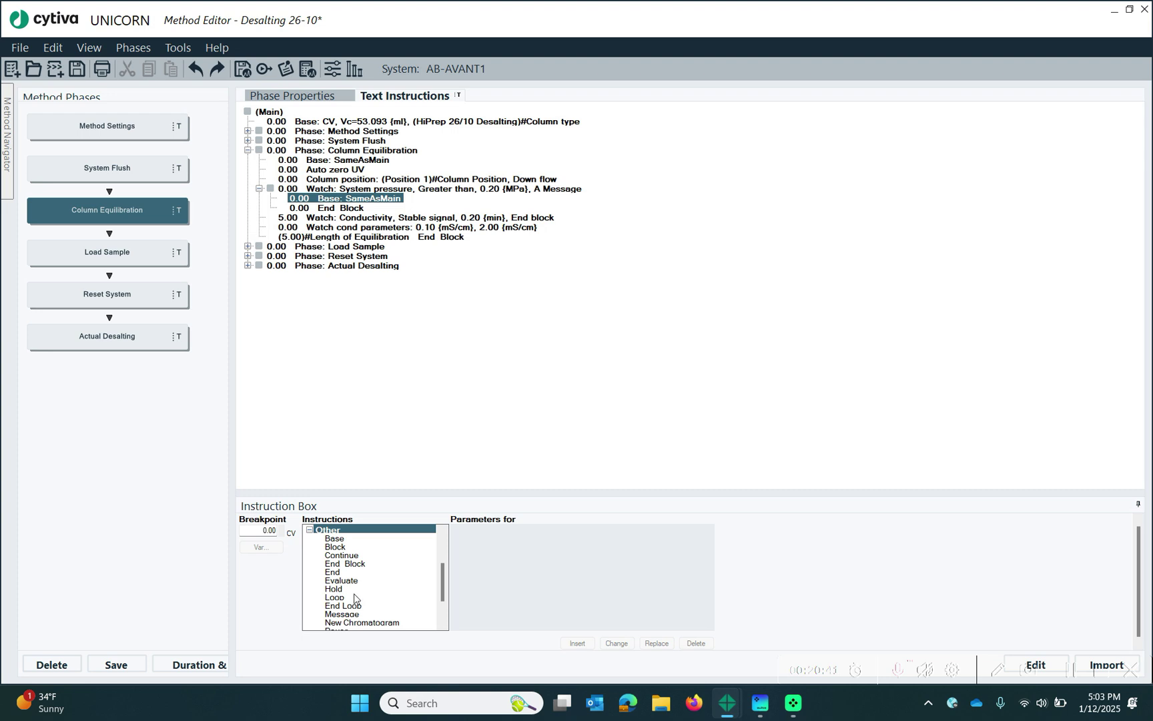
{"action": "left_click", "coordinate": [353, 615]}
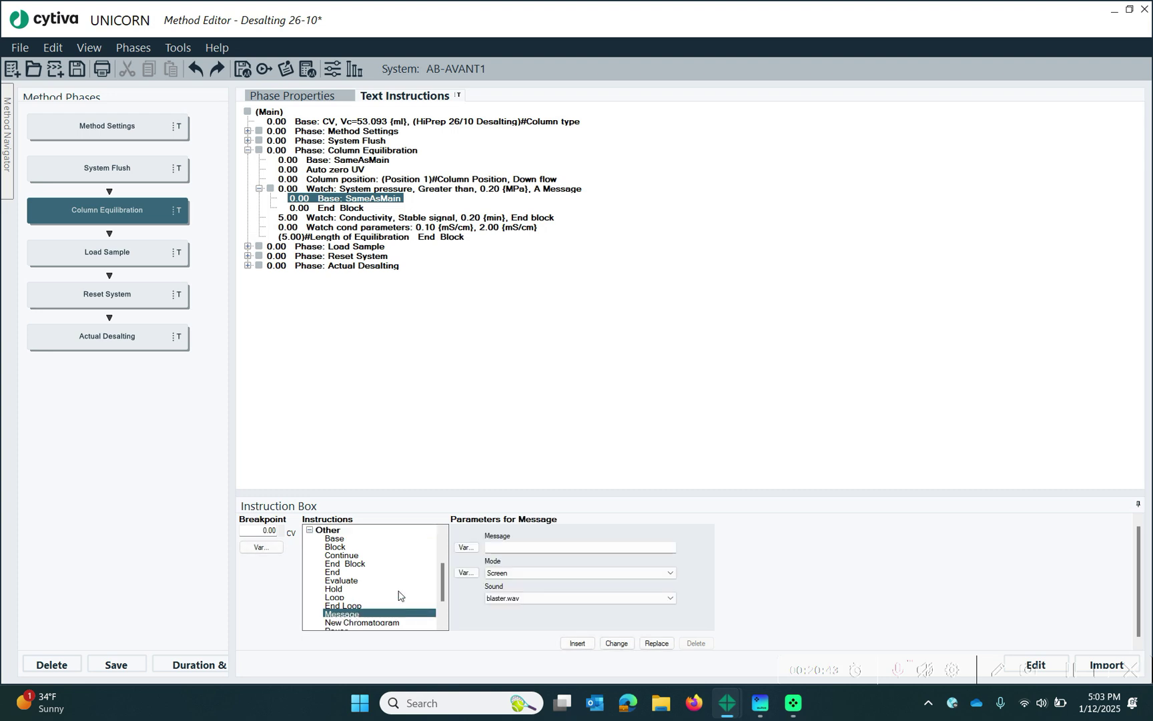
{"action": "left_click", "coordinate": [567, 548]}
{"action": "type", "text": "The Pressure went Up Again"}
{"action": "key", "text": "Tab"}
{"action": "left_click", "coordinate": [550, 574]}
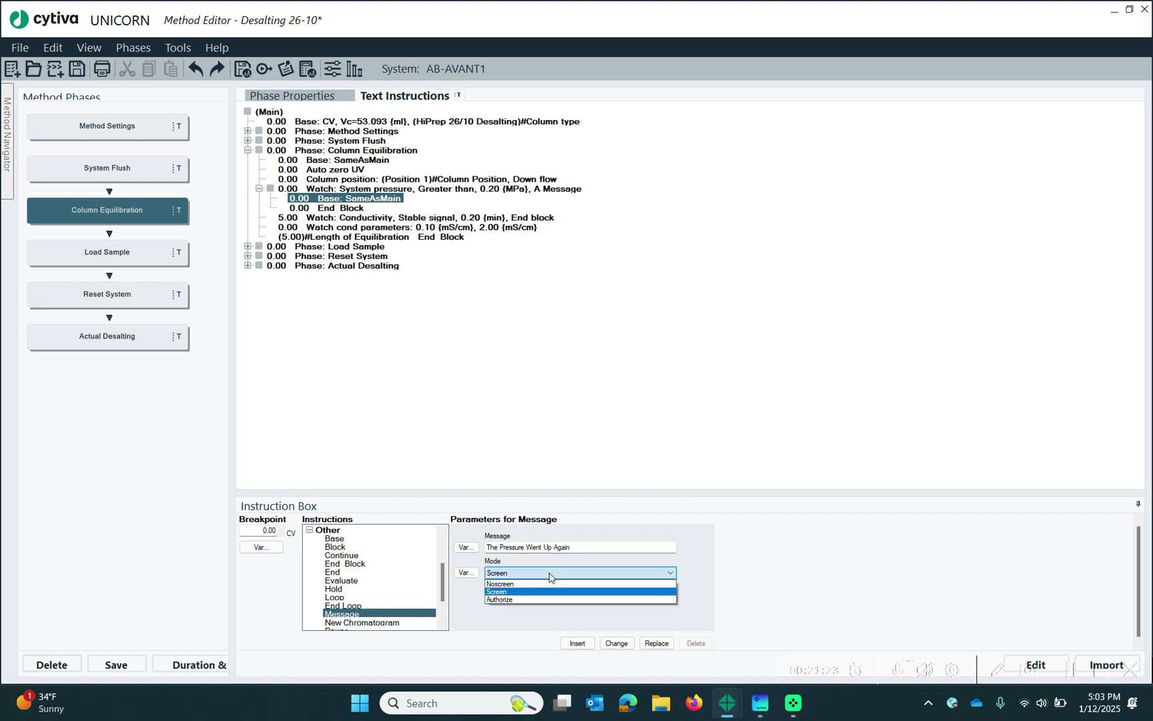
{"action": "left_click", "coordinate": [538, 592]}
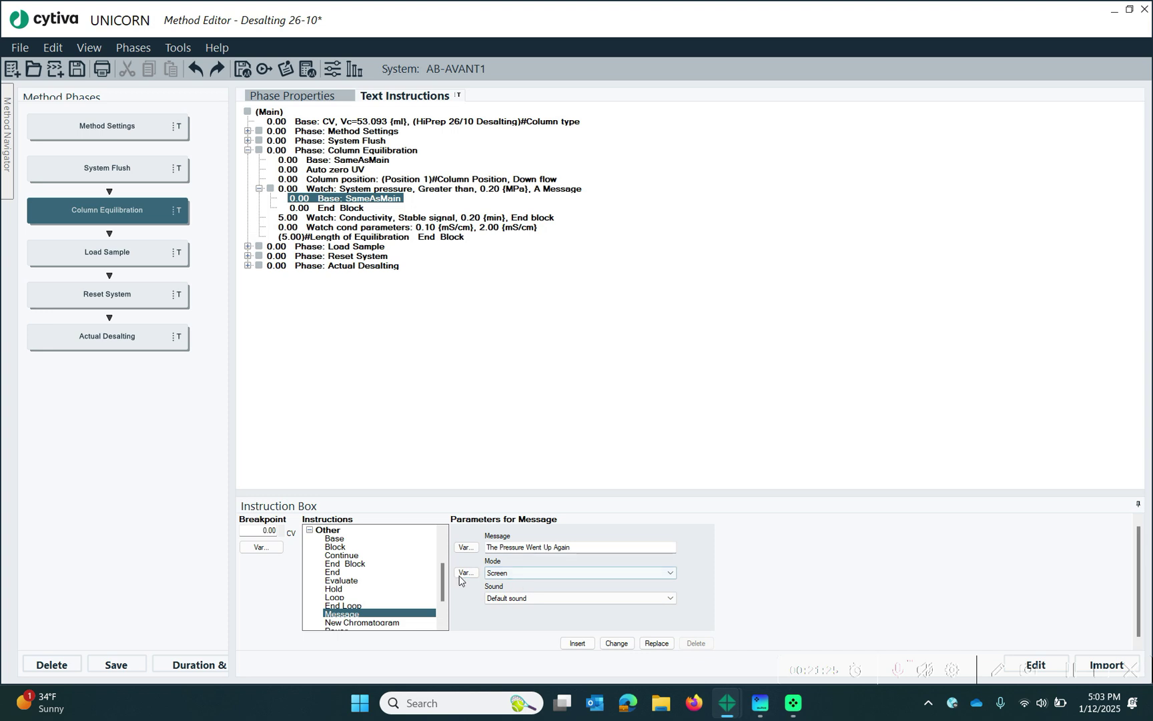
{"action": "left_click", "coordinate": [578, 643]}
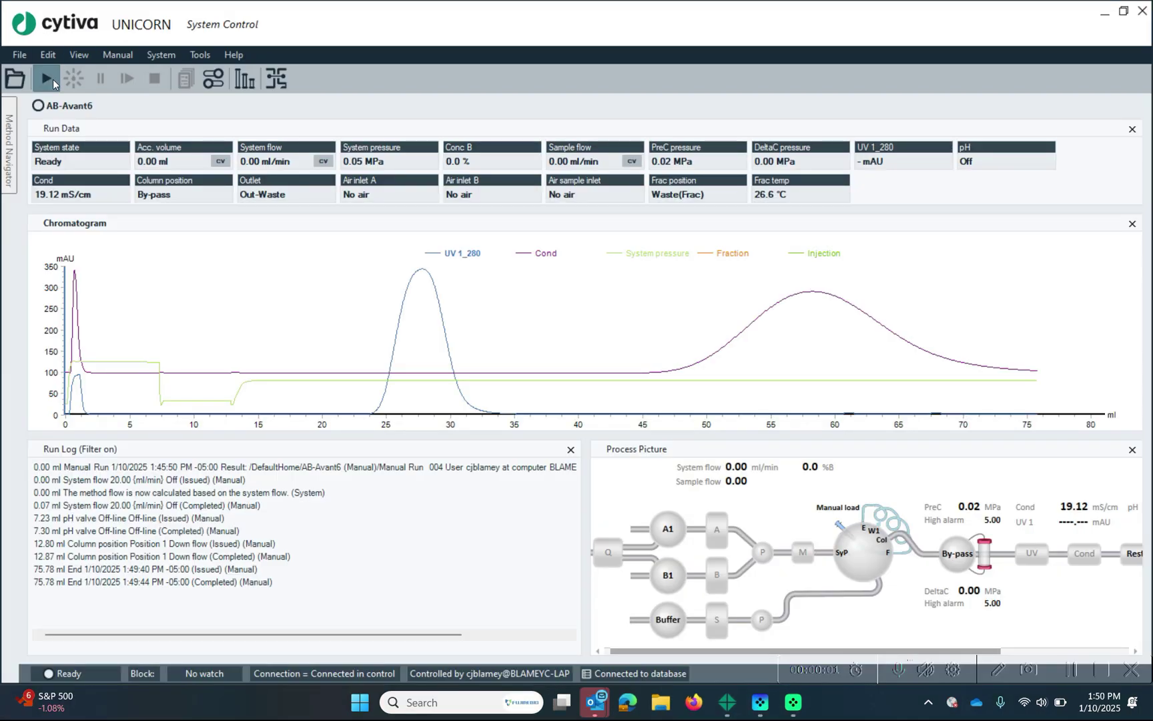
Run Desalting 26-10 from the Method Navigator, passing Start Protocol and starting it.
{"action": "left_click", "coordinate": [8, 143]}
{"action": "left_click", "coordinate": [125, 384]}
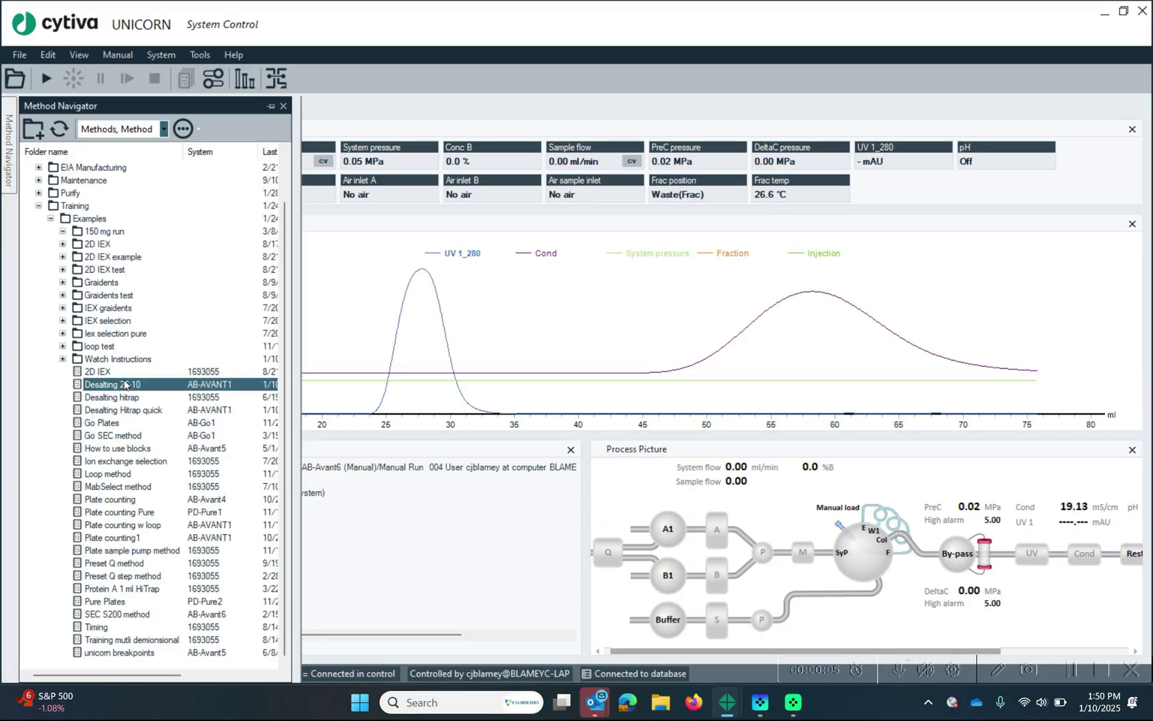
{"action": "right_click", "coordinate": [126, 385]}
{"action": "left_click", "coordinate": [161, 389]}
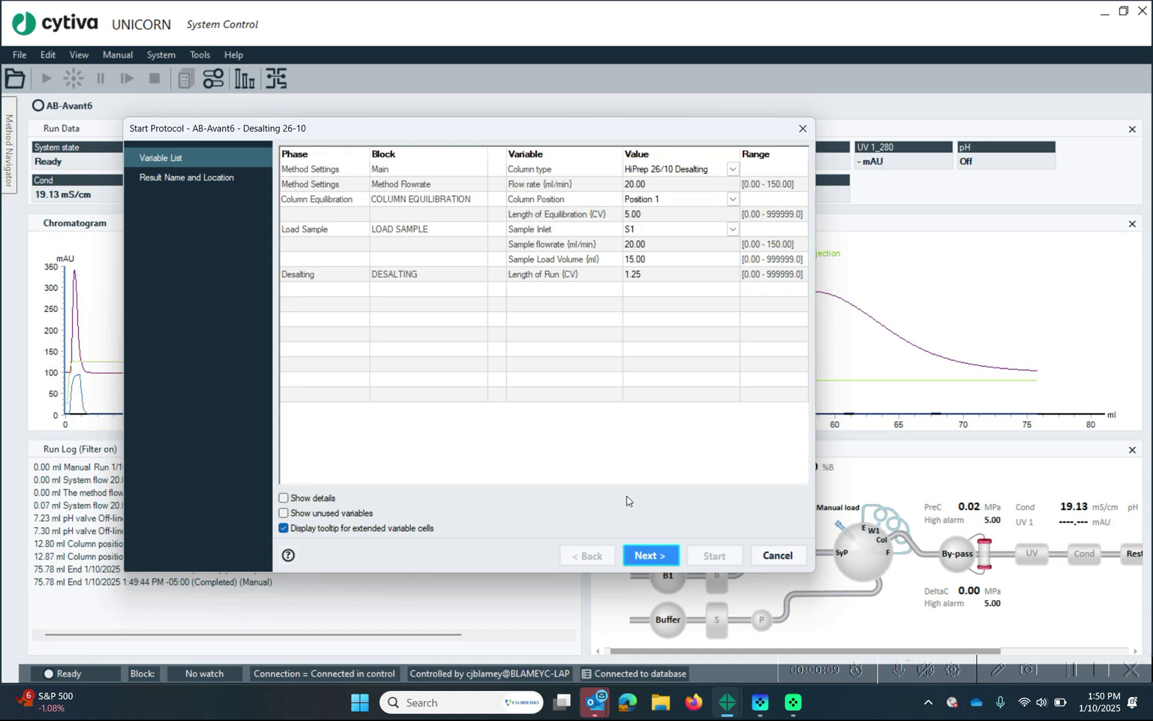
{"action": "left_click", "coordinate": [654, 556]}
{"action": "left_click", "coordinate": [714, 556]}
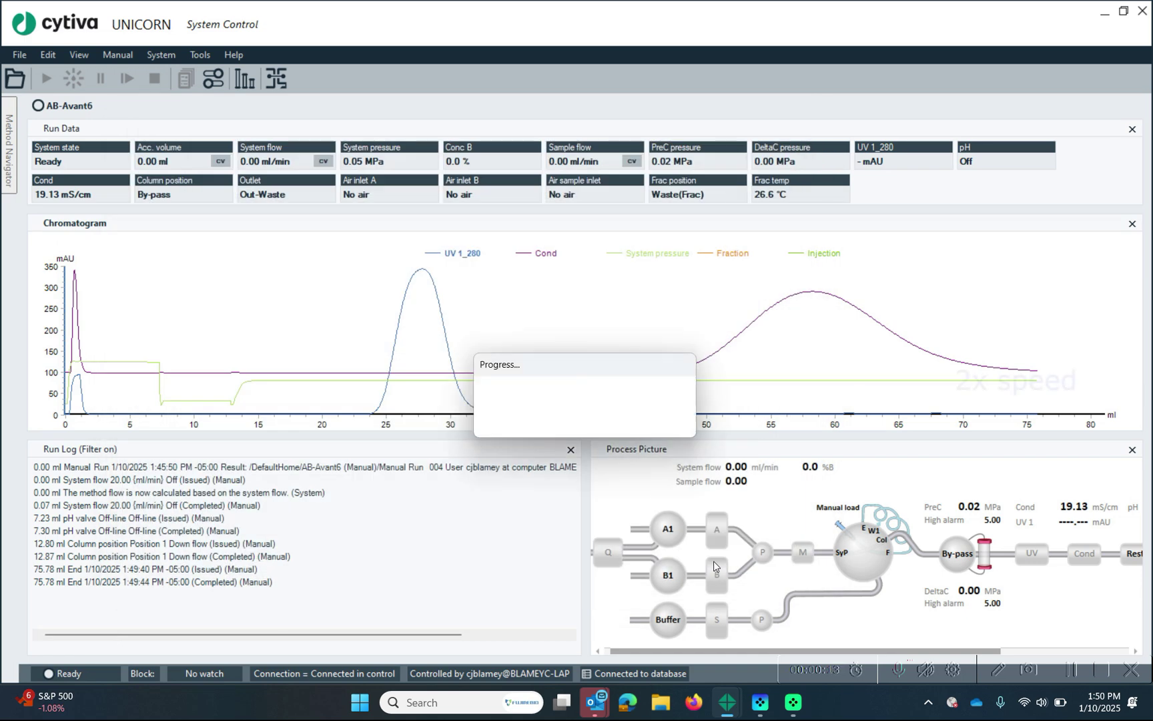